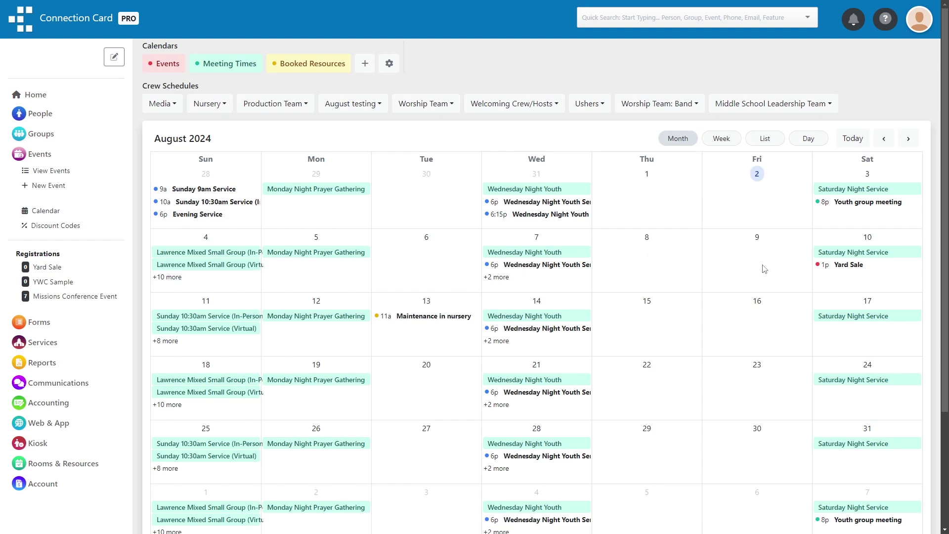
Show the details of the Yard Sale event on August 10, 1:00 PM to 7:00 PM
{"action": "left_click", "coordinate": [825, 266]}
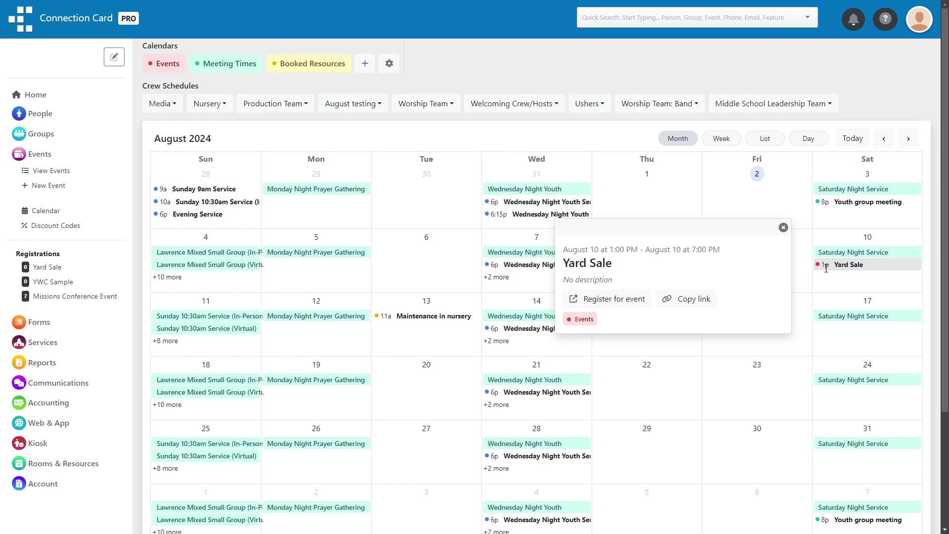
{"action": "left_click", "coordinate": [826, 316]}
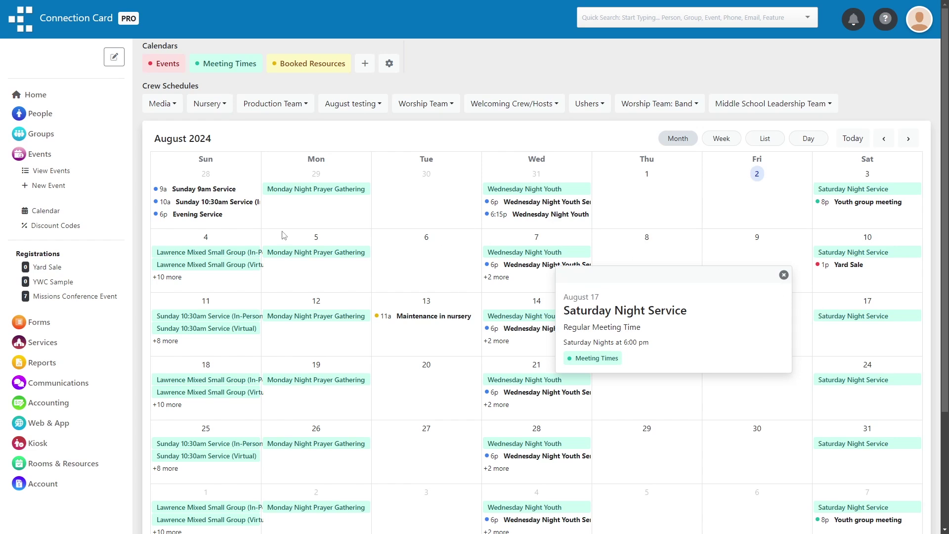
{"action": "left_click", "coordinate": [414, 316]}
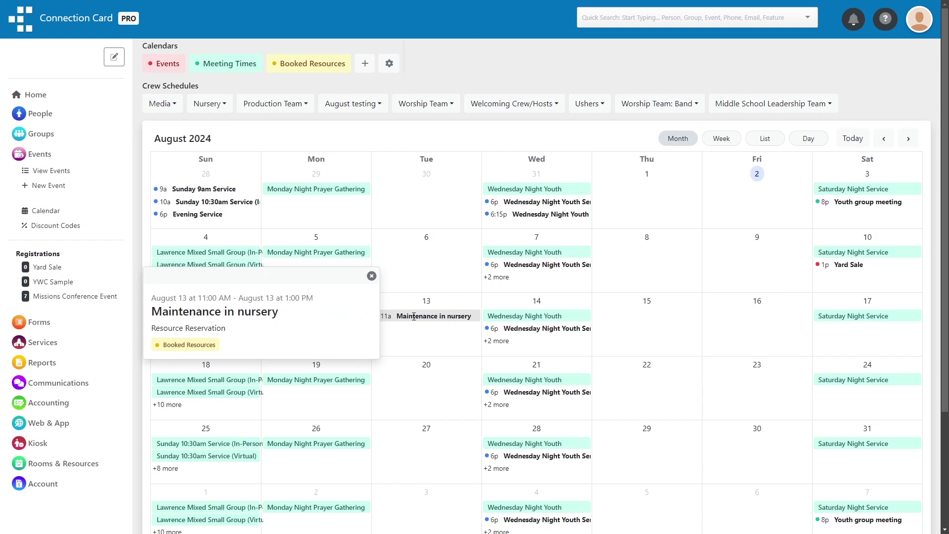
{"action": "left_click", "coordinate": [207, 215]}
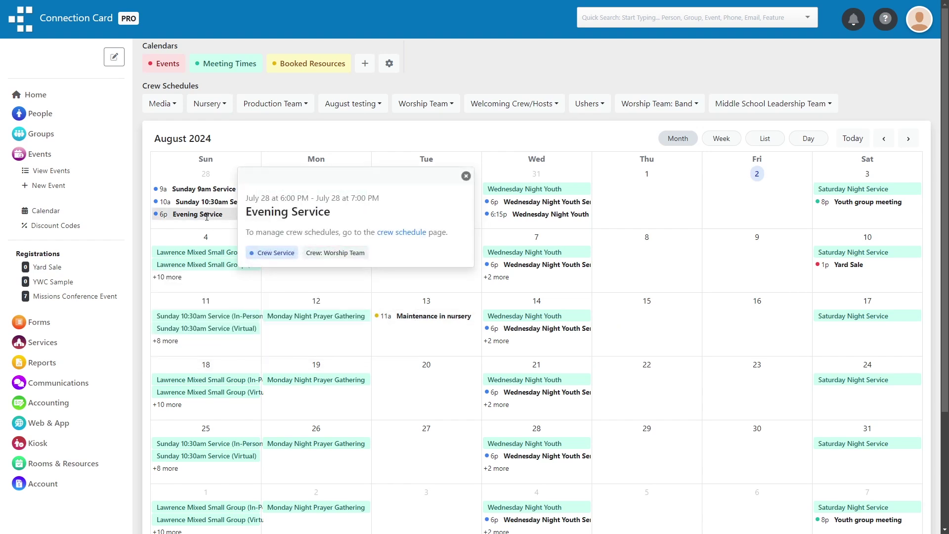
{"action": "left_click", "coordinate": [466, 176]}
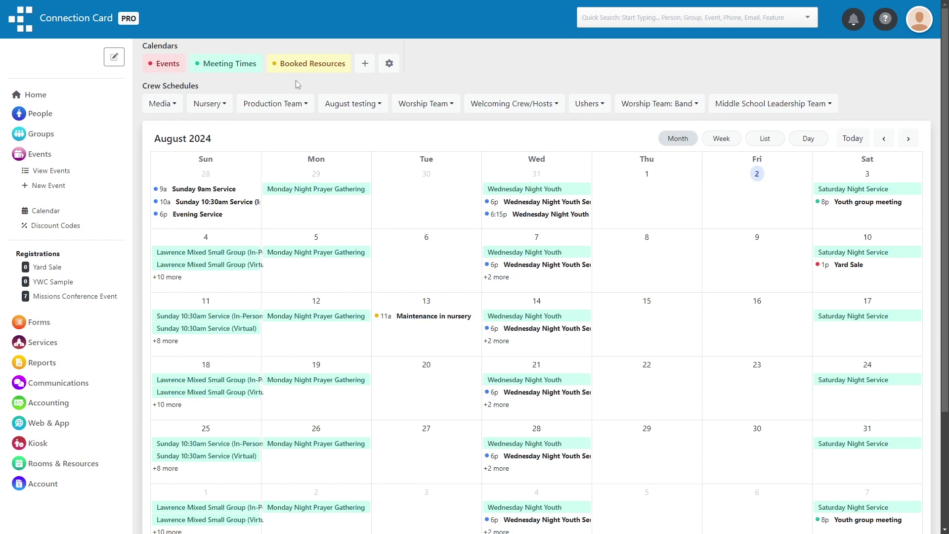
Create a new public calendar named 'Custom Calendar'
{"action": "left_click", "coordinate": [365, 63]}
{"action": "left_click", "coordinate": [378, 242]}
{"action": "type", "text": "Custom Calendar"}
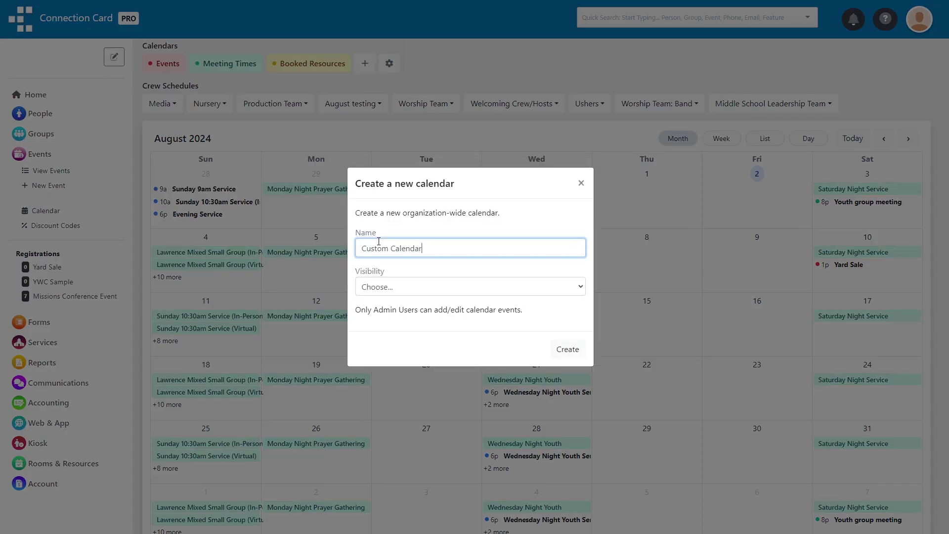
{"action": "left_click", "coordinate": [434, 287]}
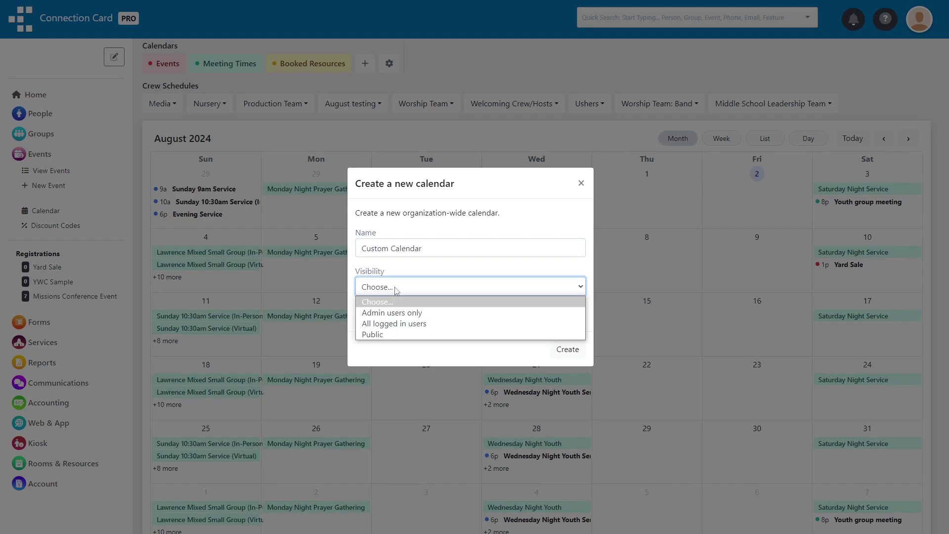
{"action": "left_click", "coordinate": [467, 334]}
{"action": "left_click", "coordinate": [567, 377]}
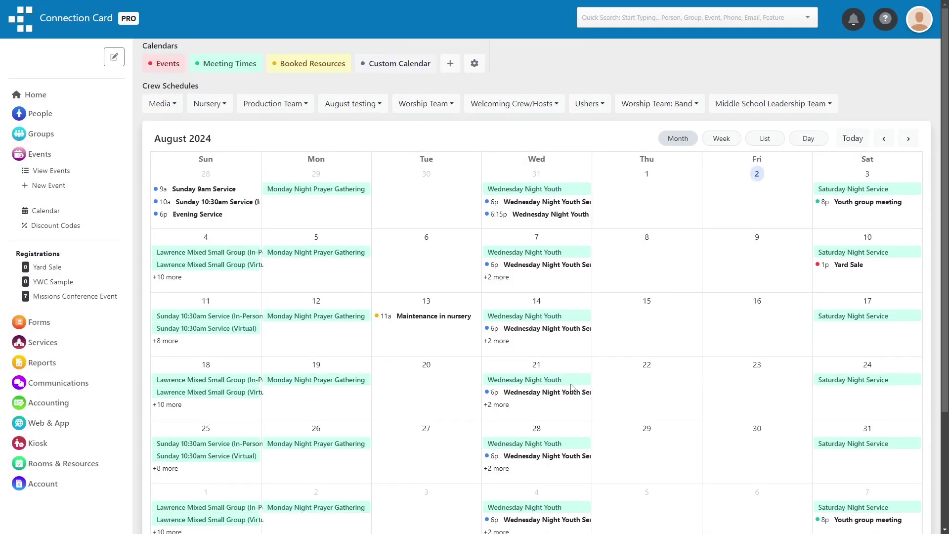
Add an all-day entry on August 9 in Custom Calendar marking a colleague's last office day
{"action": "left_click", "coordinate": [747, 265]}
{"action": "type", "text": "John's last day"}
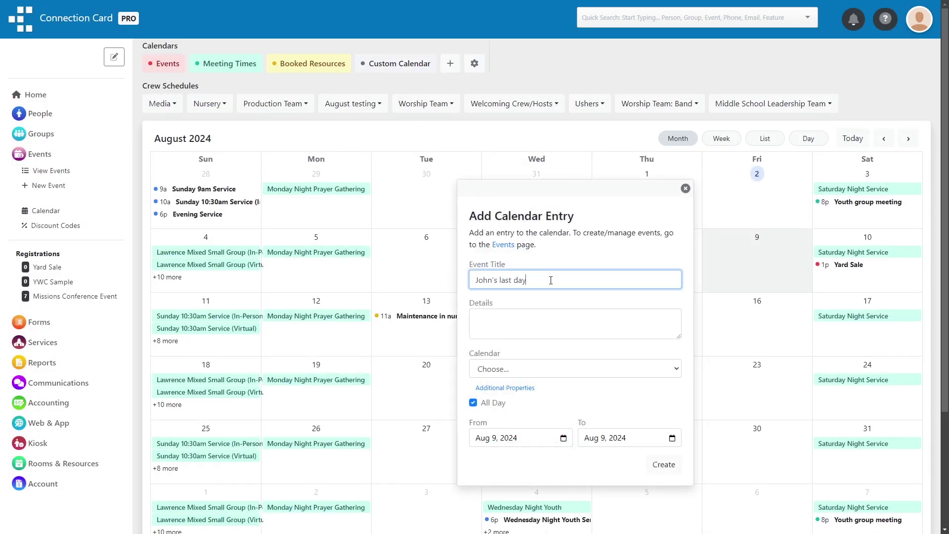
{"action": "key", "text": "Tab"}
{"action": "type", "text": "John's last day working in our office"}
{"action": "left_click", "coordinate": [542, 368]}
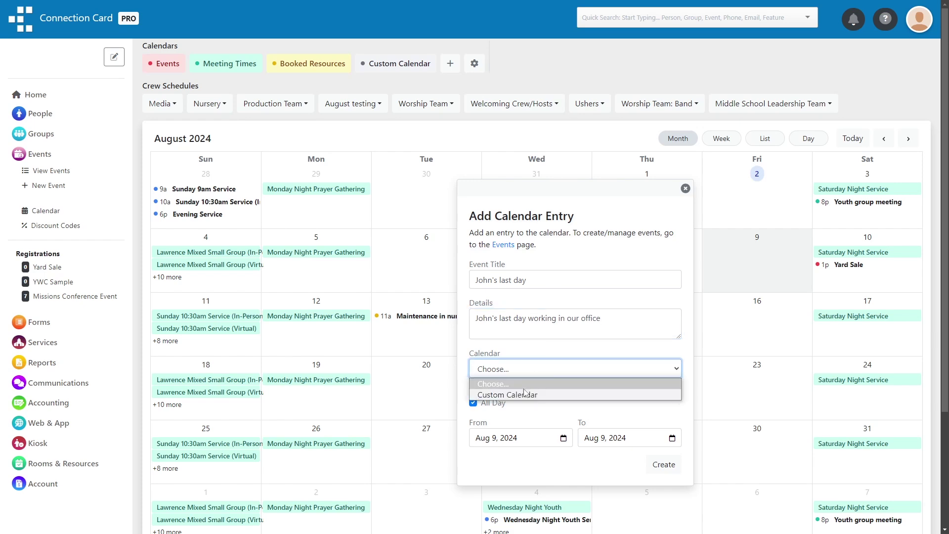
{"action": "left_click", "coordinate": [553, 396]}
{"action": "left_click", "coordinate": [660, 464]}
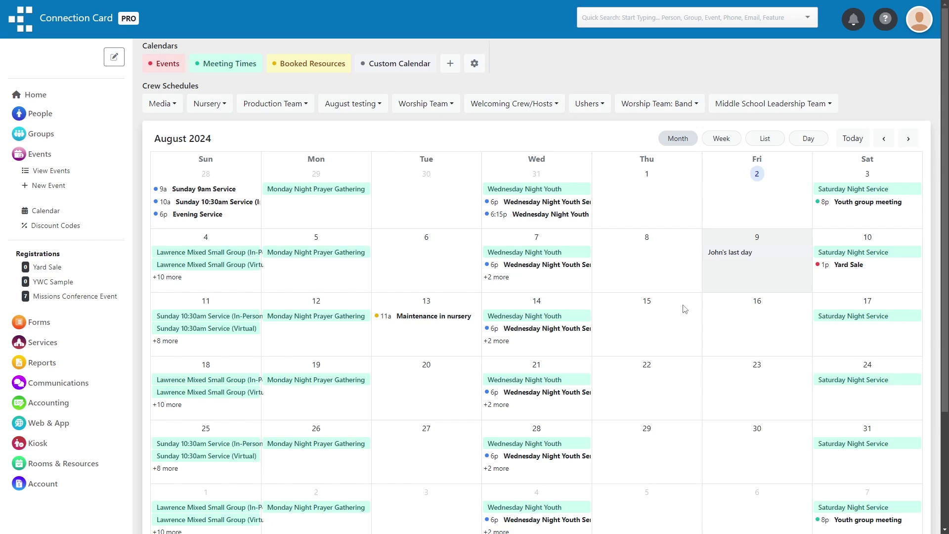
Copy the public calendar link, then check the public August calendar and its Yard Sale details
{"action": "scroll", "coordinate": [684, 309], "scroll_direction": "down", "scroll_amount": 3}
{"action": "left_click", "coordinate": [232, 428]}
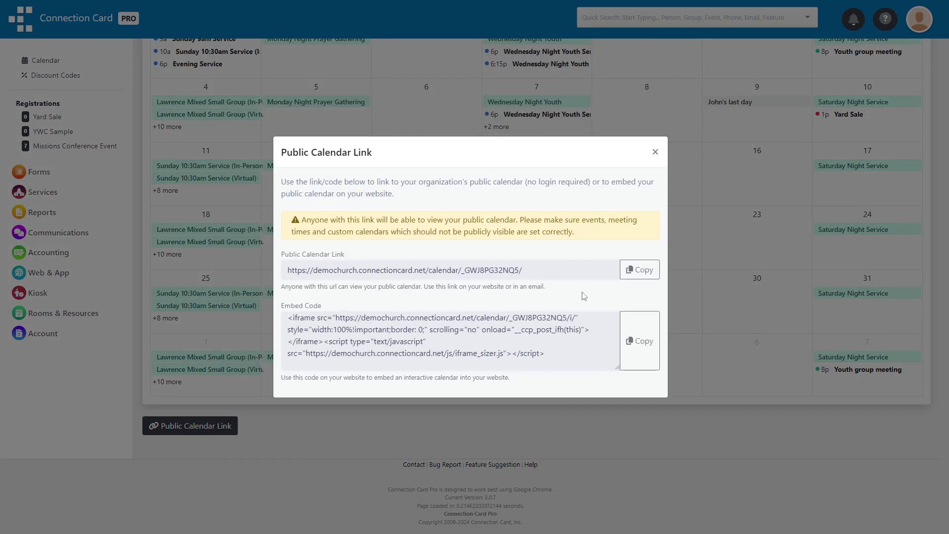
{"action": "left_click", "coordinate": [635, 280]}
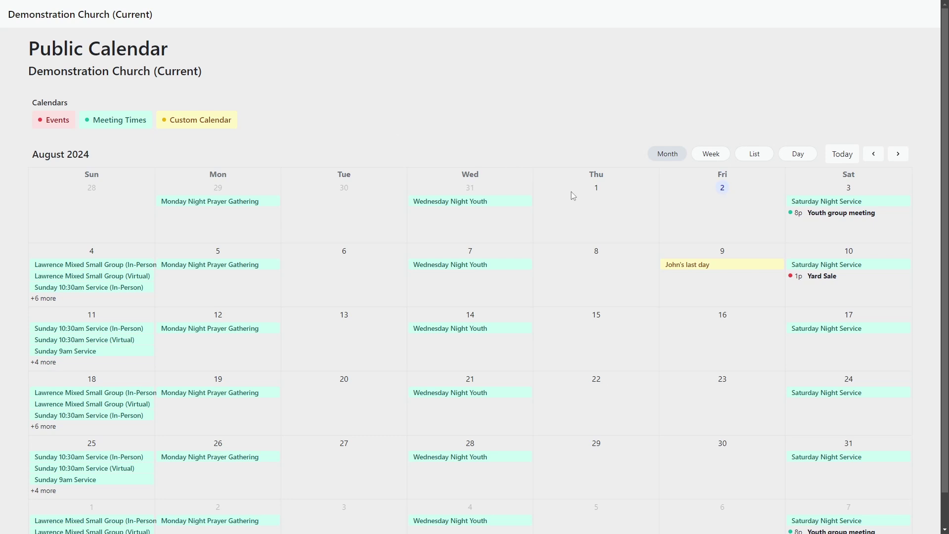
{"action": "left_click", "coordinate": [809, 280]}
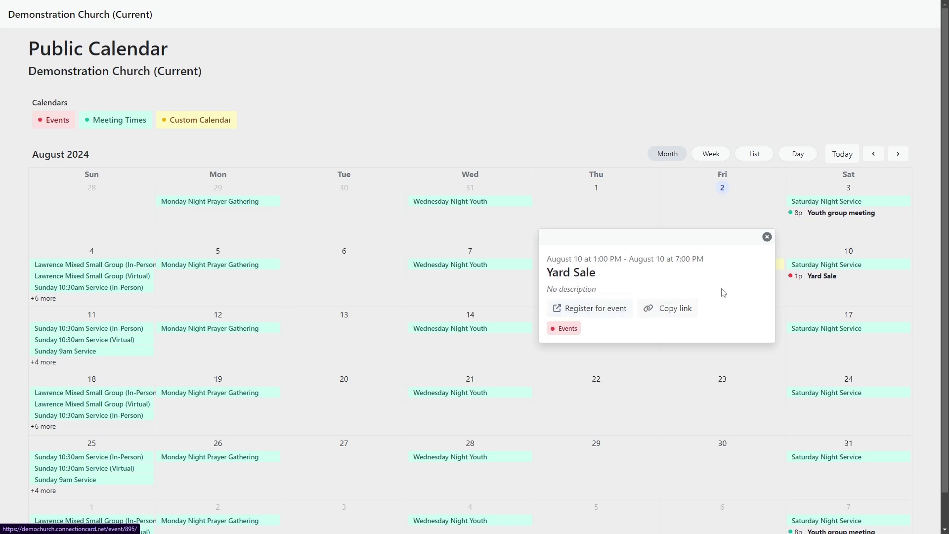
{"action": "left_click", "coordinate": [767, 237]}
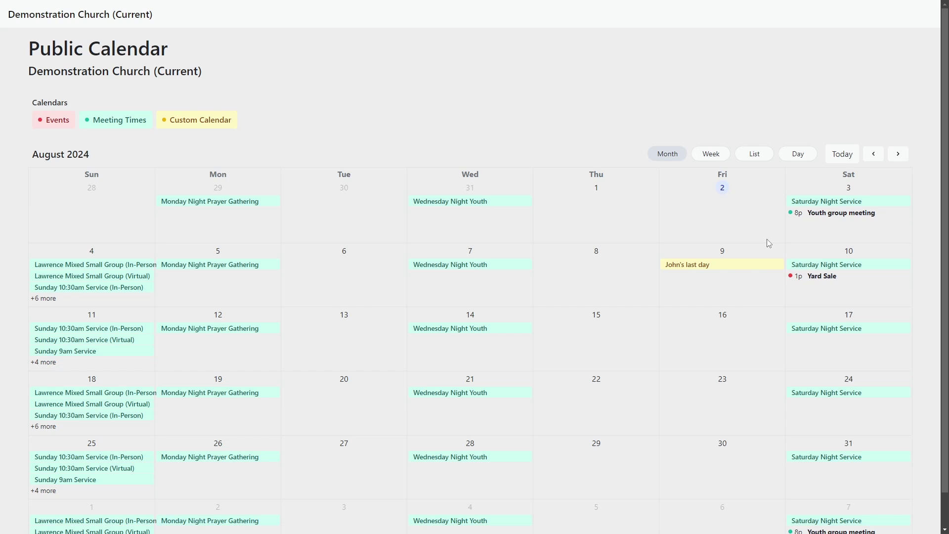
{"action": "key", "text": "ctrl+w"}
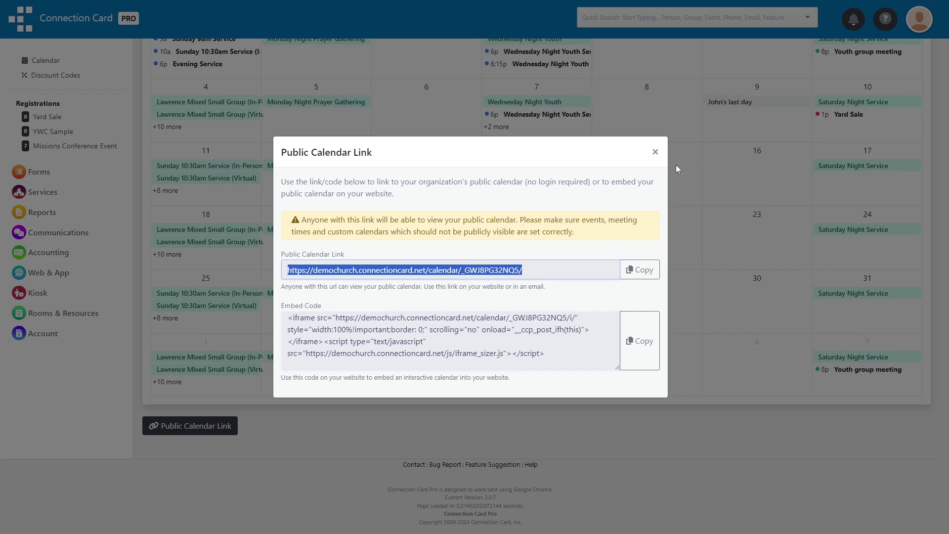
Go to the Personal Hub calendar and view the Wednesday Night Youth details for August 7
{"action": "left_click", "coordinate": [658, 152]}
{"action": "left_click", "coordinate": [911, 27]}
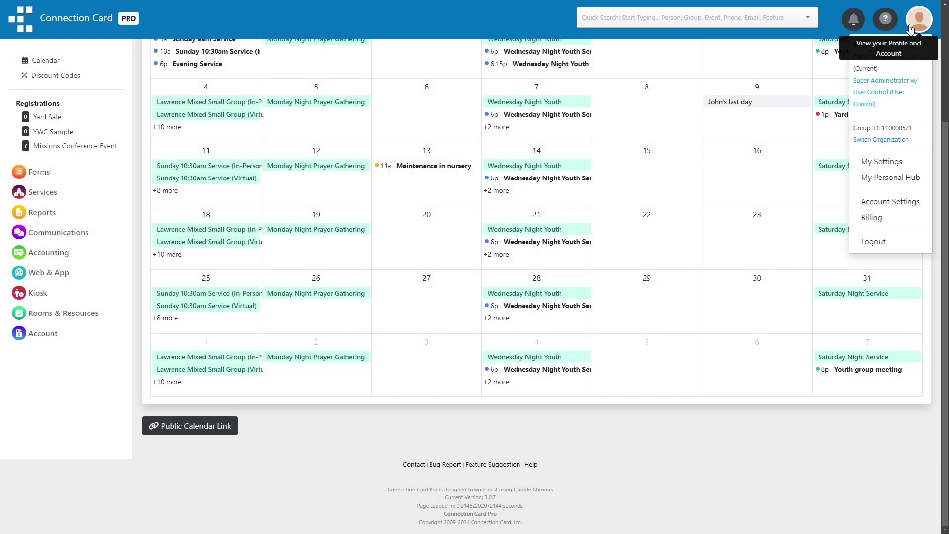
{"action": "left_click", "coordinate": [889, 177]}
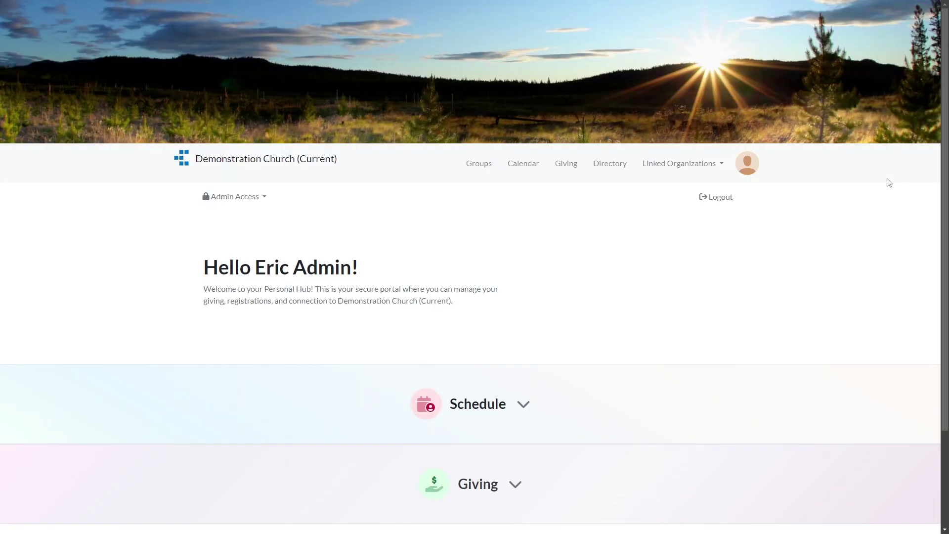
{"action": "left_click", "coordinate": [536, 164]}
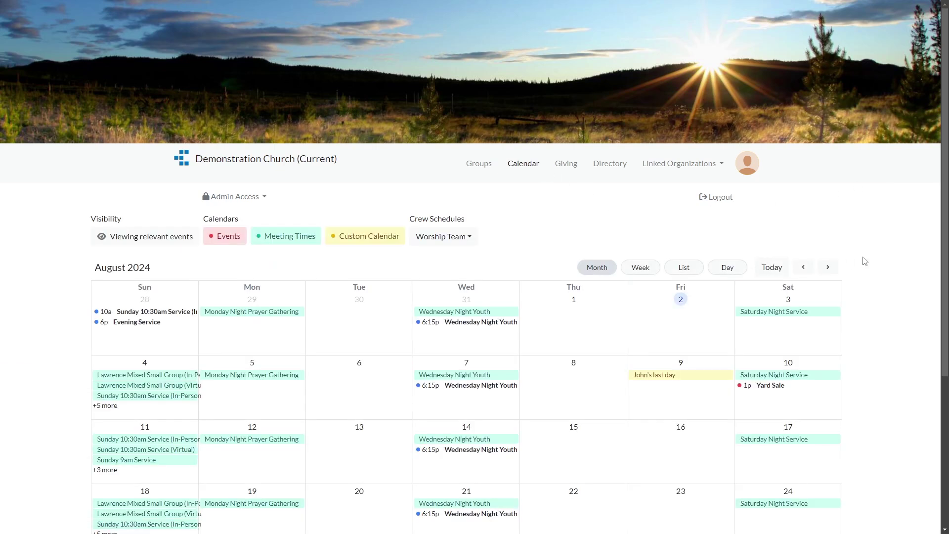
{"action": "scroll", "coordinate": [895, 263], "scroll_direction": "down", "scroll_amount": 4}
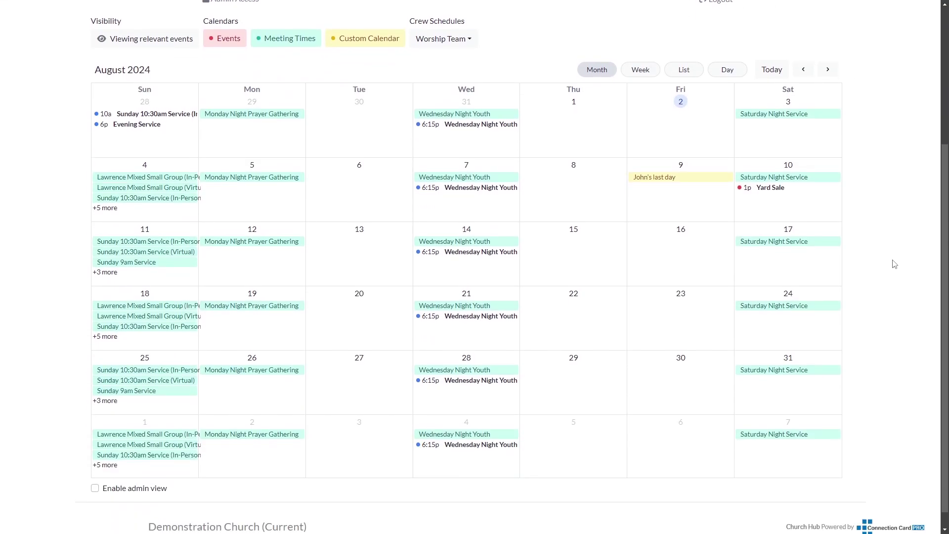
{"action": "scroll", "coordinate": [895, 263], "scroll_direction": "up", "scroll_amount": 1}
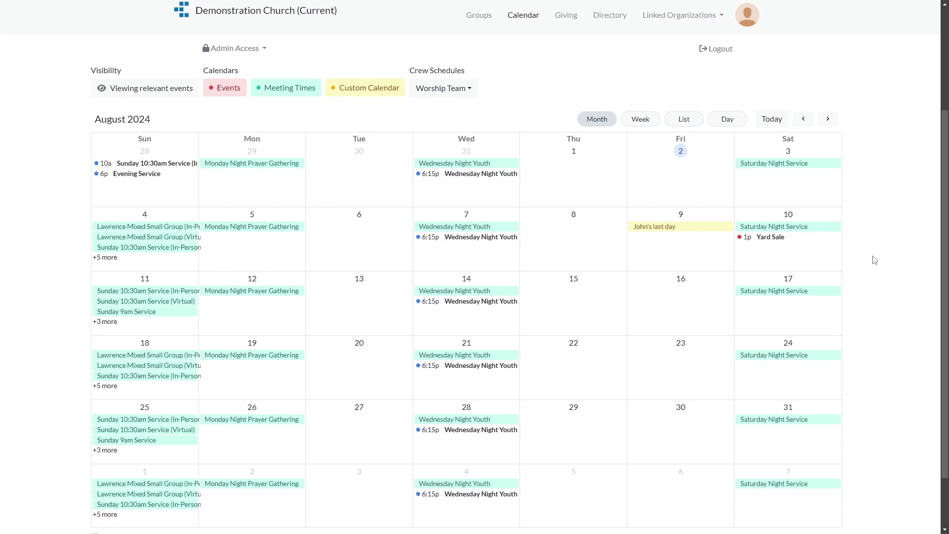
{"action": "left_click", "coordinate": [499, 238]}
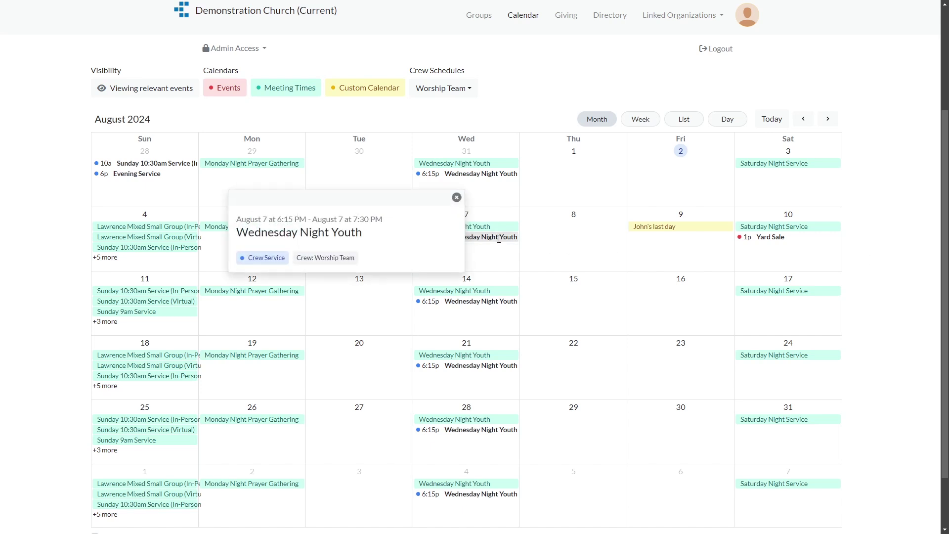
{"action": "left_click", "coordinate": [456, 197]}
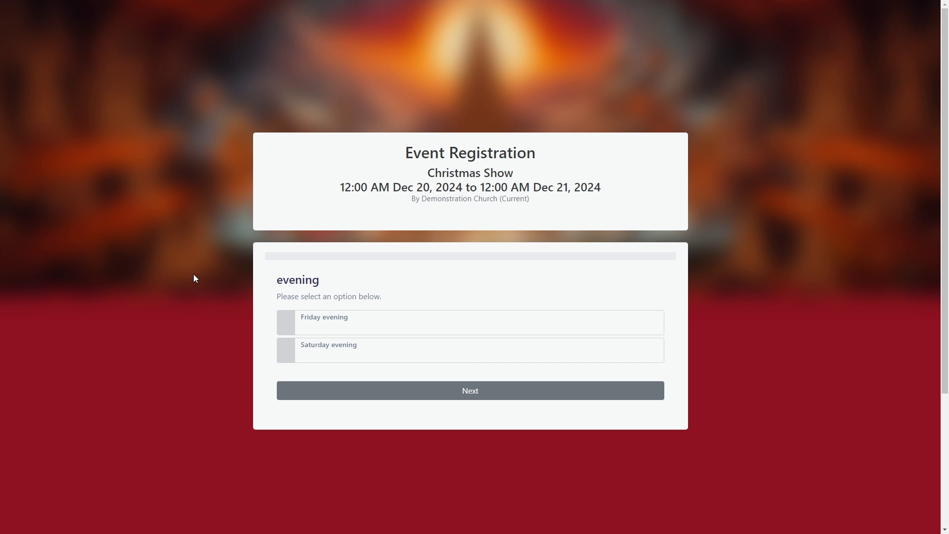
Choose the Saturday evening Christmas Show with the 8:30 timeslot
{"action": "left_click", "coordinate": [320, 347]}
{"action": "left_click", "coordinate": [355, 401]}
{"action": "left_click", "coordinate": [352, 383]}
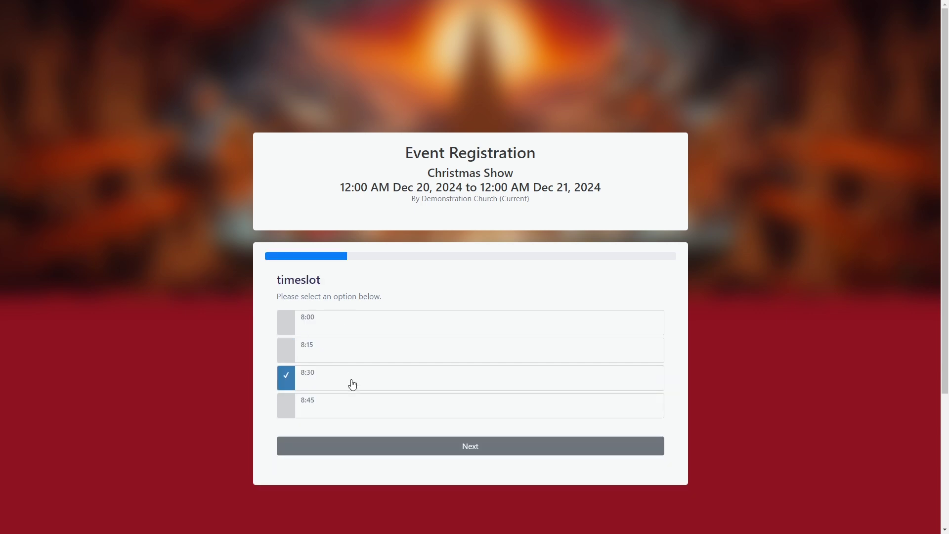
{"action": "left_click", "coordinate": [351, 445]}
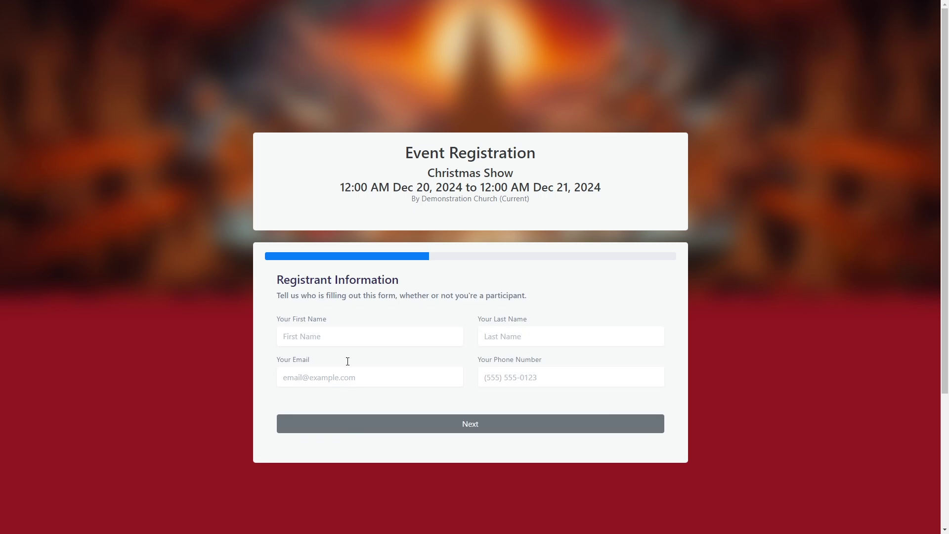
Fill in the registrant's first name, last name, e-mail address and phone number
{"action": "left_click", "coordinate": [346, 333]}
{"action": "type", "text": "John"}
{"action": "key", "text": "Tab"}
{"action": "type", "text": "Smith"}
{"action": "key", "text": "Tab"}
{"action": "type", "text": "john"}
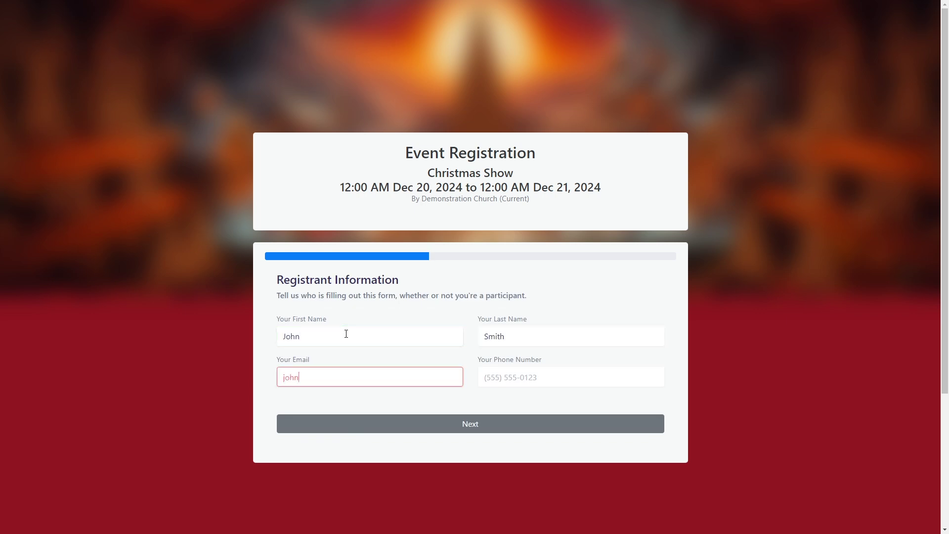
{"action": "type", "text": "@example.com"}
{"action": "key", "text": "Tab"}
{"action": "type", "text": "555"}
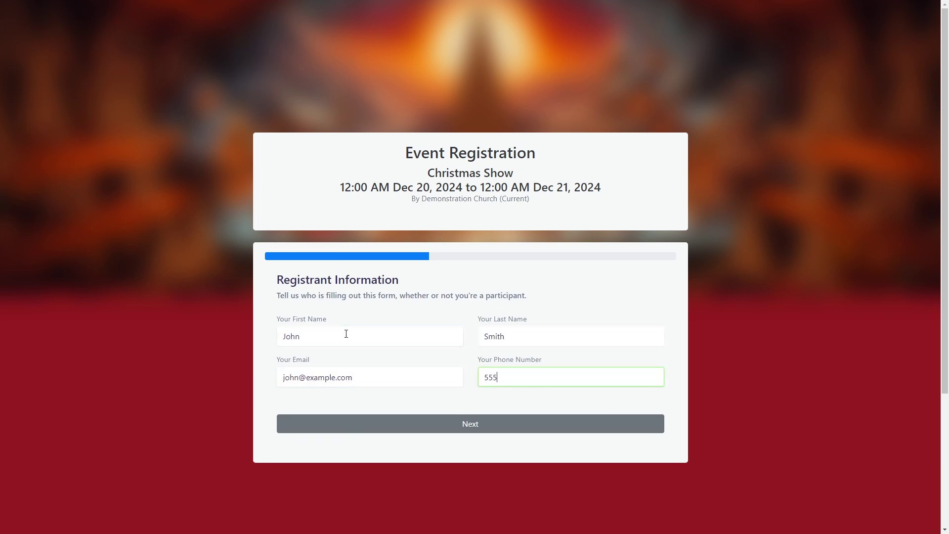
{"action": "type", "text": "5551234"}
{"action": "left_click", "coordinate": [331, 419]}
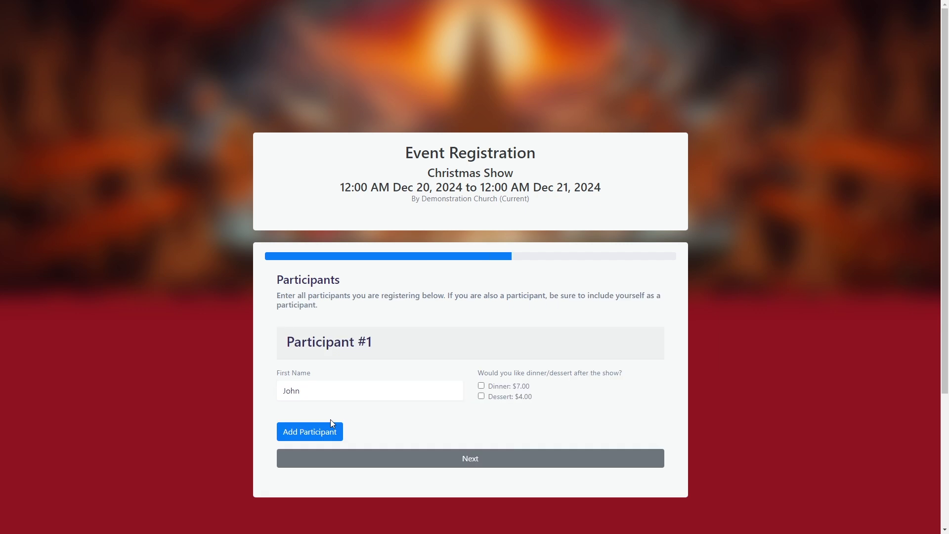
Add the $7.00 dinner for the participant and proceed to the registration summary
{"action": "scroll", "coordinate": [330, 419], "scroll_direction": "down", "scroll_amount": 1}
{"action": "left_click", "coordinate": [481, 336]}
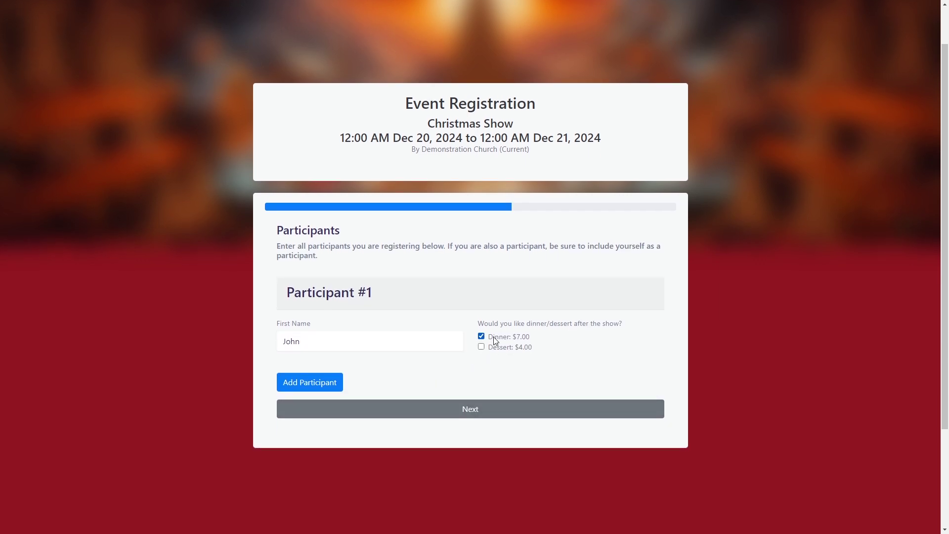
{"action": "left_click", "coordinate": [460, 410]}
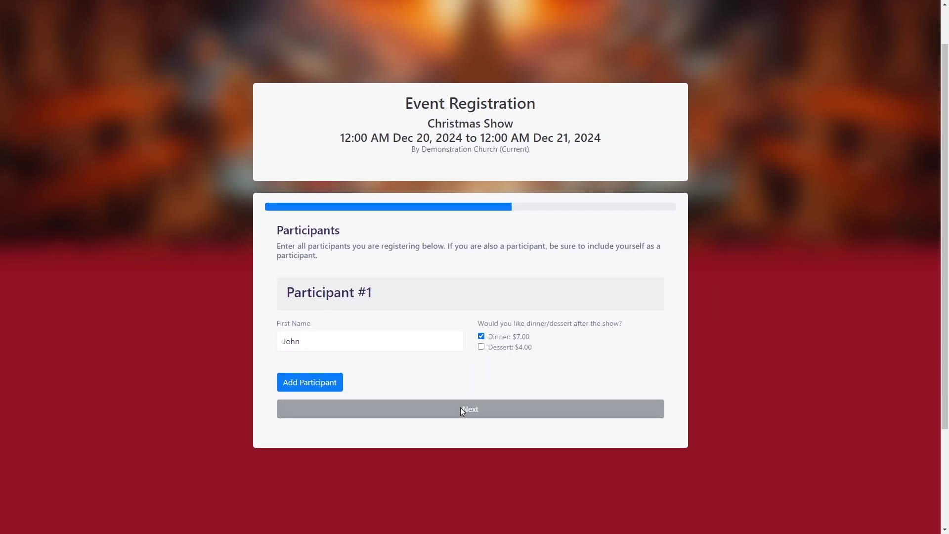
{"action": "scroll", "coordinate": [461, 411], "scroll_direction": "down", "scroll_amount": 2}
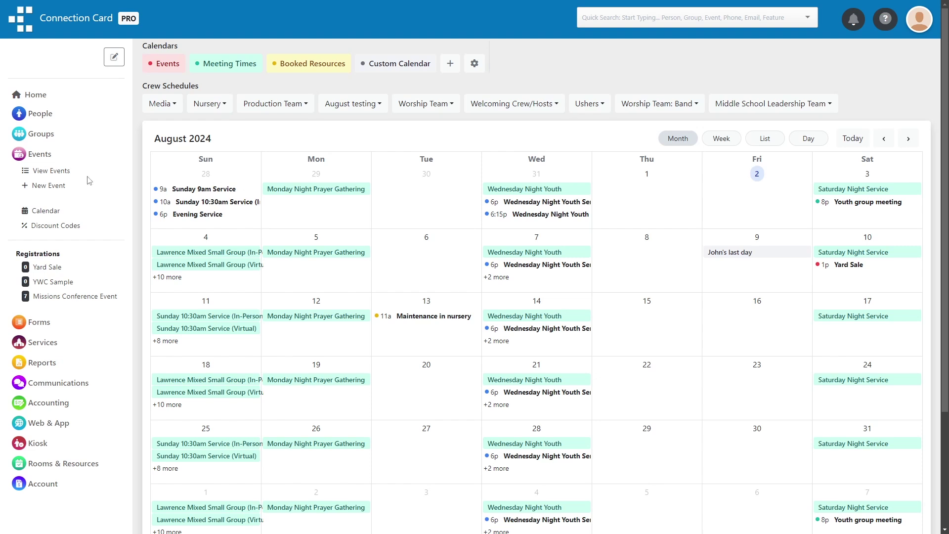
Start a new event named 'Yard Sale' and paste in its long description
{"action": "left_click", "coordinate": [51, 171]}
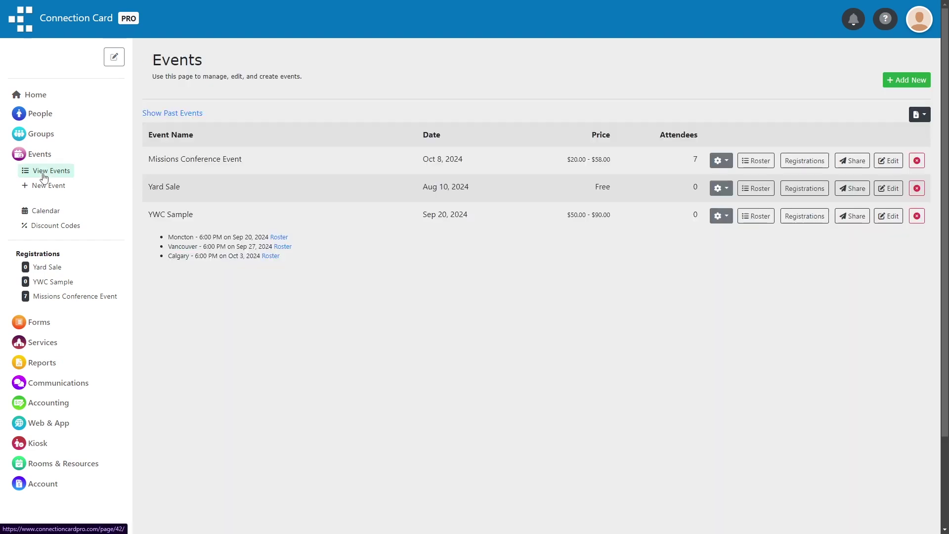
{"action": "left_click", "coordinate": [895, 80]}
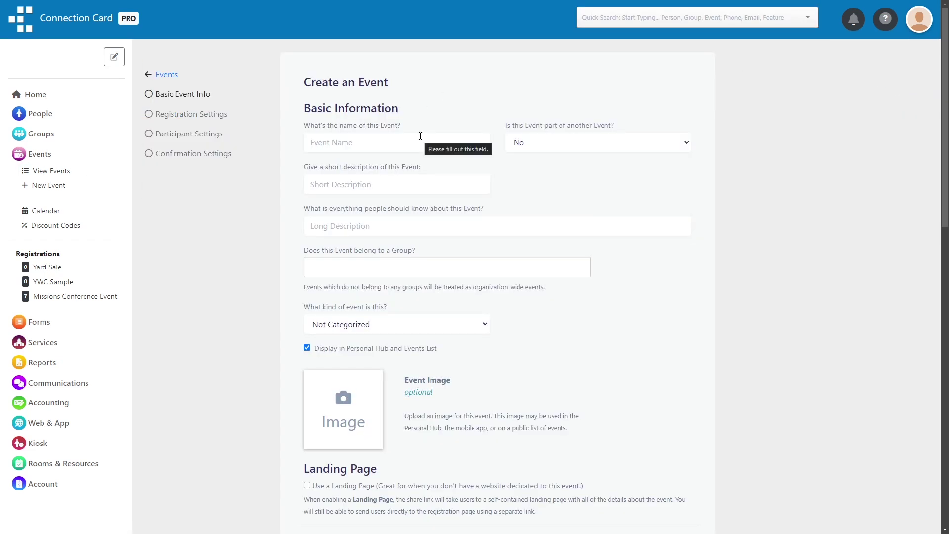
{"action": "left_click", "coordinate": [421, 138]}
{"action": "type", "text": "Yard Sale"}
{"action": "left_click", "coordinate": [376, 226]}
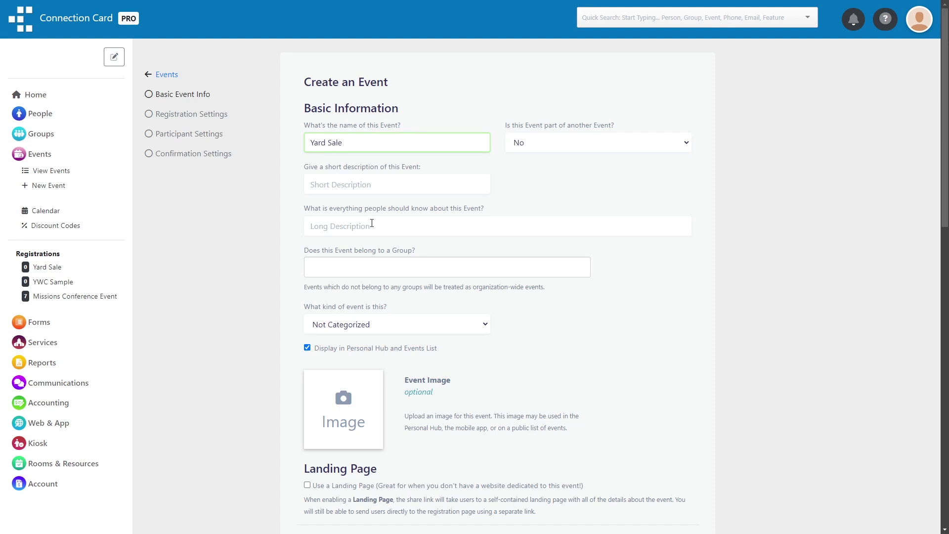
{"action": "type", "text": "If you will to sell your items please register here. All wishing to attend are encouraged to register in advance as well!"}
{"action": "scroll", "coordinate": [249, 241], "scroll_direction": "down", "scroll_amount": 4}
{"action": "scroll", "coordinate": [249, 242], "scroll_direction": "down", "scroll_amount": 3}
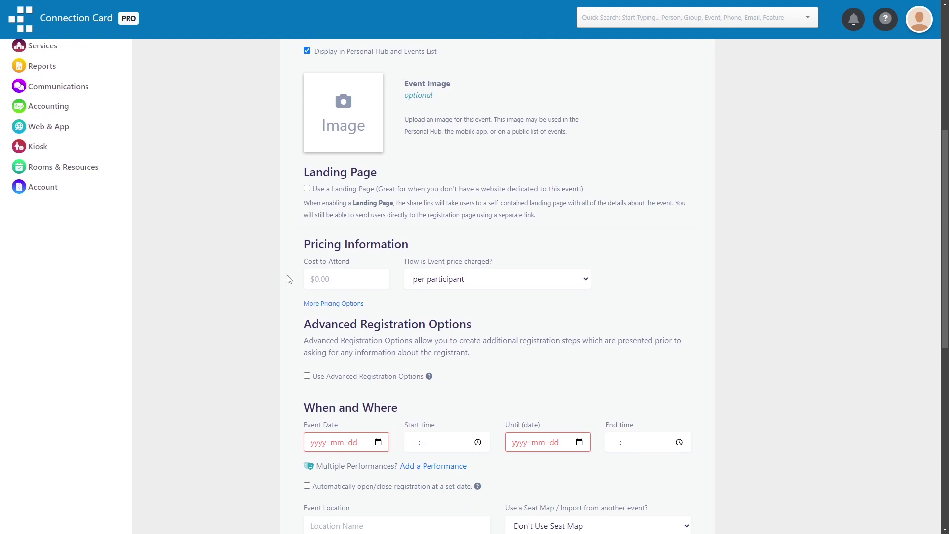
Set the cost to attend to 10, charged per participant
{"action": "left_click", "coordinate": [339, 275]}
{"action": "type", "text": "10"}
{"action": "left_click", "coordinate": [510, 280]}
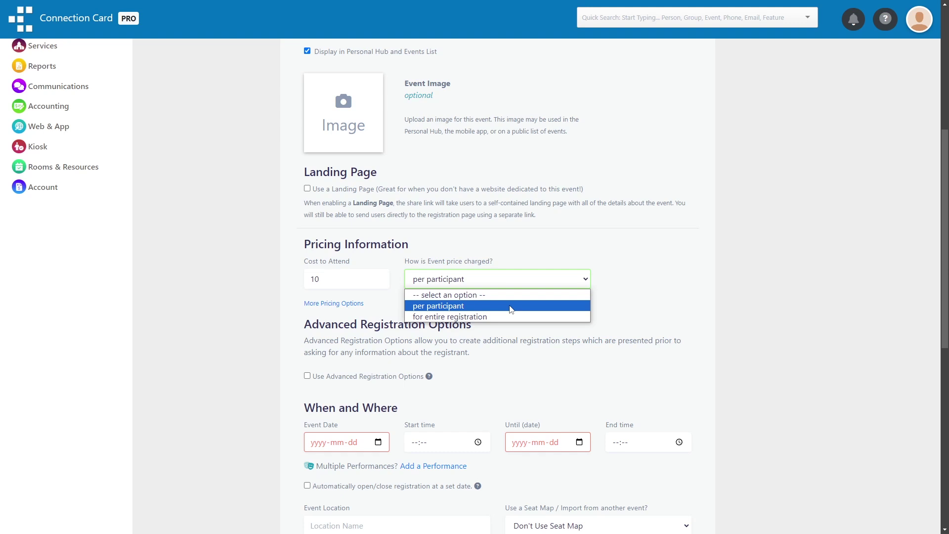
{"action": "left_click", "coordinate": [511, 307]}
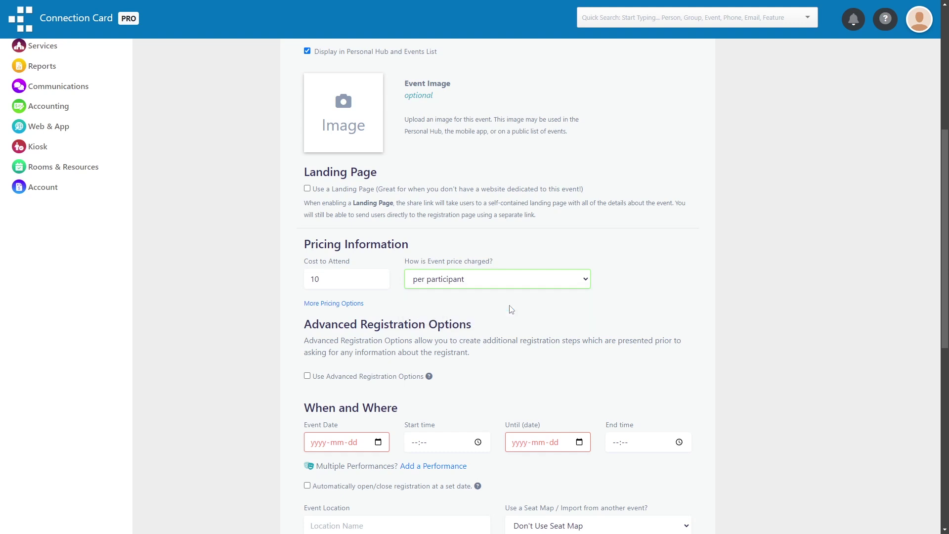
{"action": "scroll", "coordinate": [509, 309], "scroll_direction": "down", "scroll_amount": 1}
{"action": "left_click", "coordinate": [345, 255]}
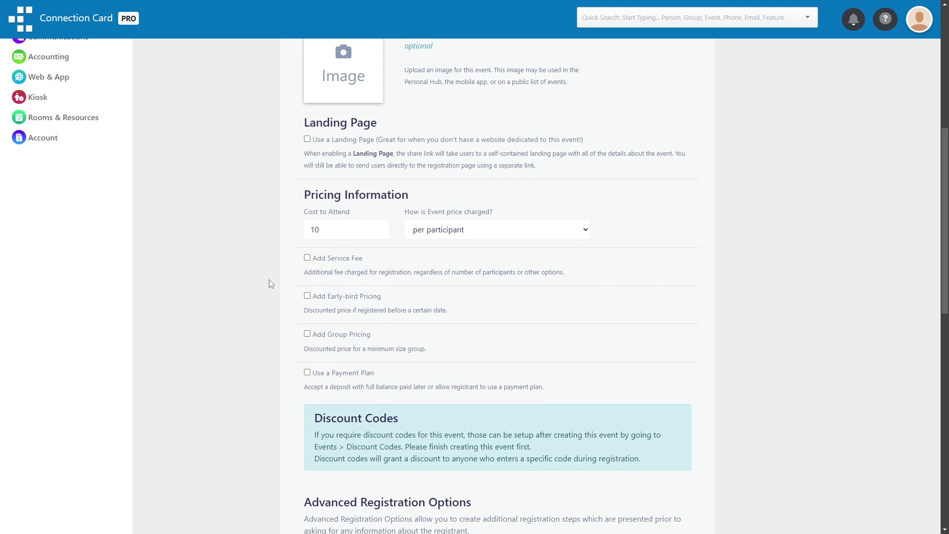
Add a service fee of 2 and an early-bird price of 5 until 2024-08-05
{"action": "left_click", "coordinate": [307, 258]}
{"action": "left_click", "coordinate": [619, 272]}
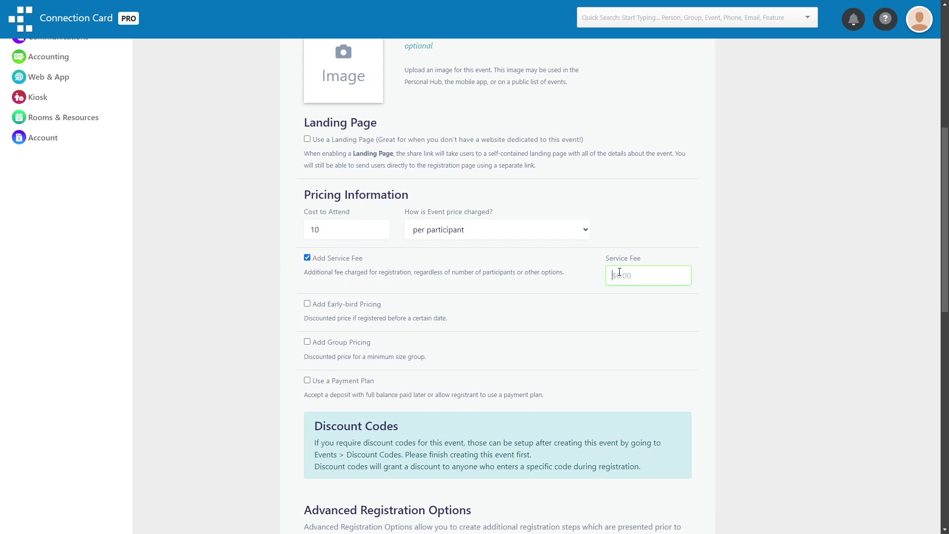
{"action": "type", "text": "2"}
{"action": "left_click", "coordinate": [341, 305]}
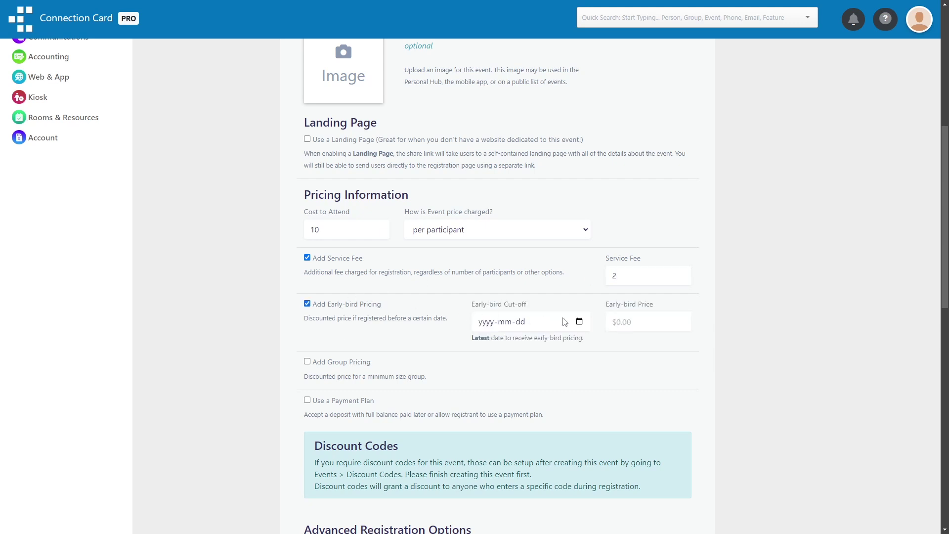
{"action": "left_click", "coordinate": [578, 322]}
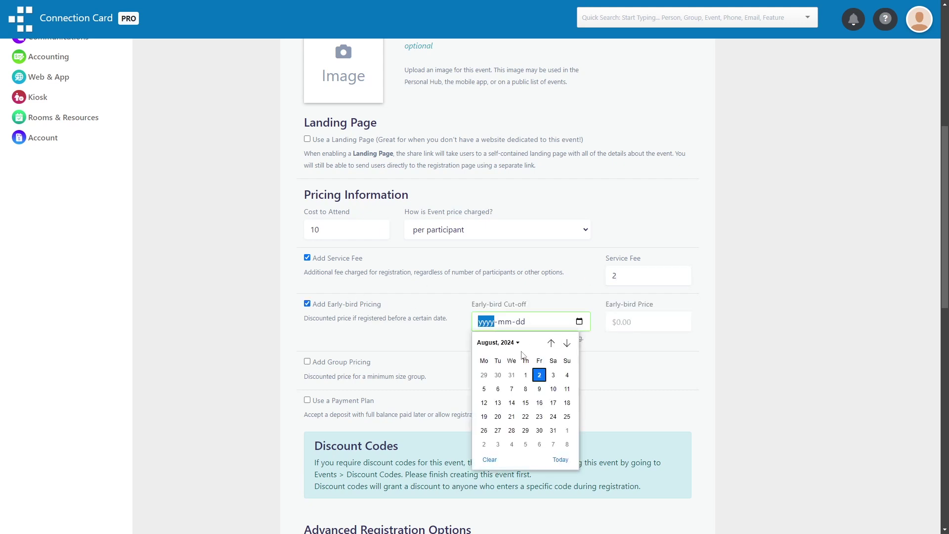
{"action": "left_click", "coordinate": [484, 389]}
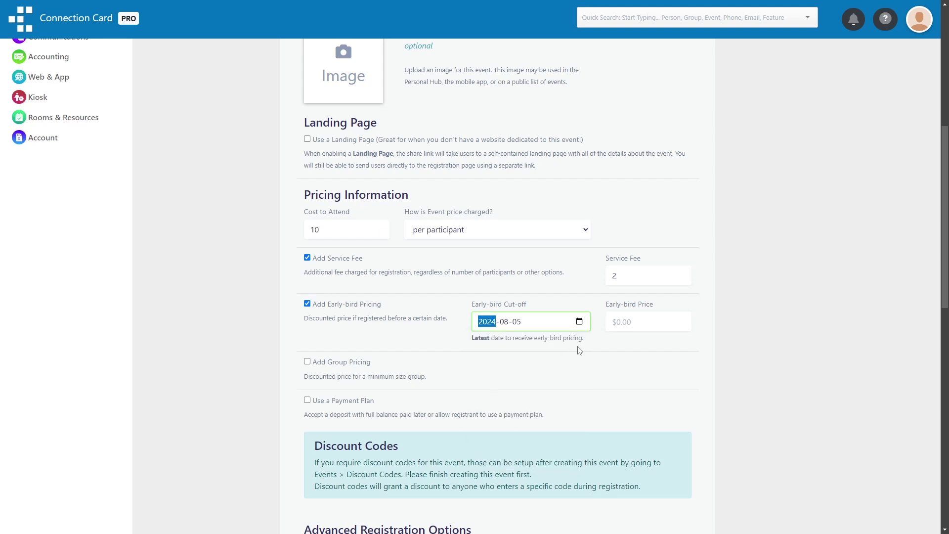
{"action": "left_click", "coordinate": [621, 322]}
{"action": "type", "text": "5"}
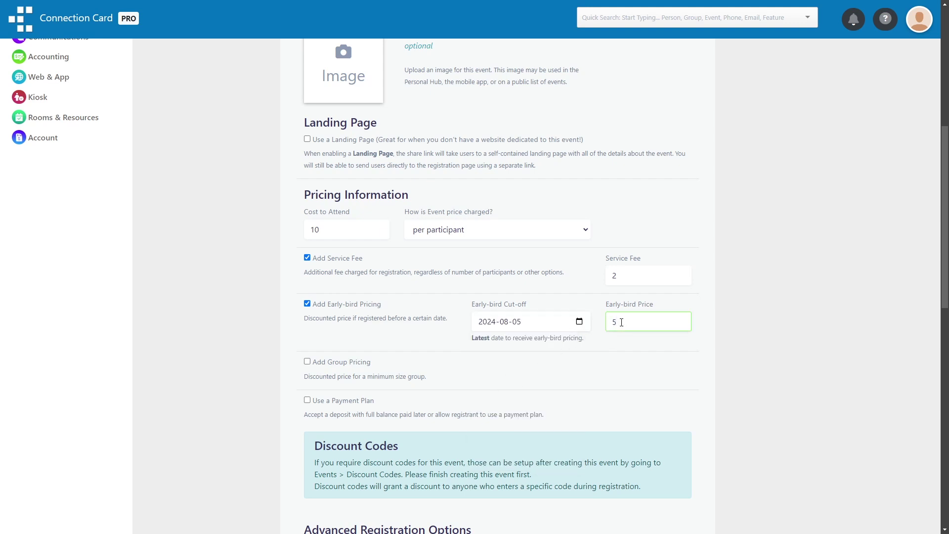
Enable group pricing of 4 for groups of 5 or more, leaving the payment plan off
{"action": "scroll", "coordinate": [568, 316], "scroll_direction": "down", "scroll_amount": 1}
{"action": "left_click", "coordinate": [360, 311]}
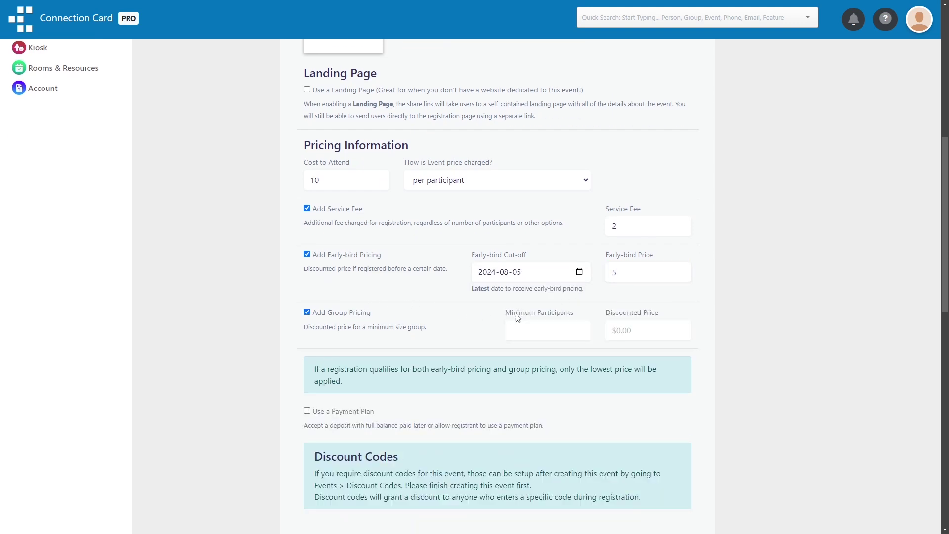
{"action": "left_click", "coordinate": [538, 325]}
{"action": "type", "text": "5"}
{"action": "left_click", "coordinate": [647, 322]}
{"action": "type", "text": "4"}
{"action": "scroll", "coordinate": [647, 321], "scroll_direction": "down", "scroll_amount": 4}
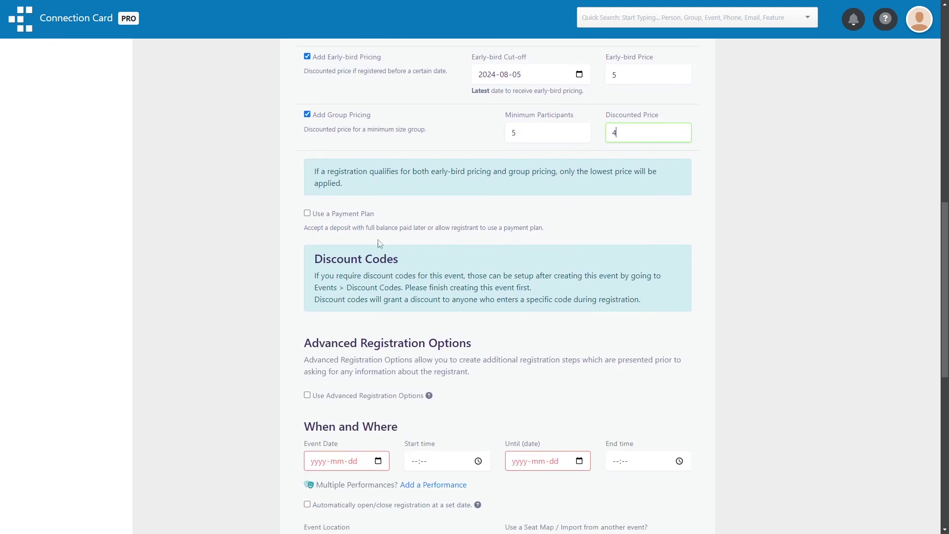
{"action": "left_click", "coordinate": [341, 216]}
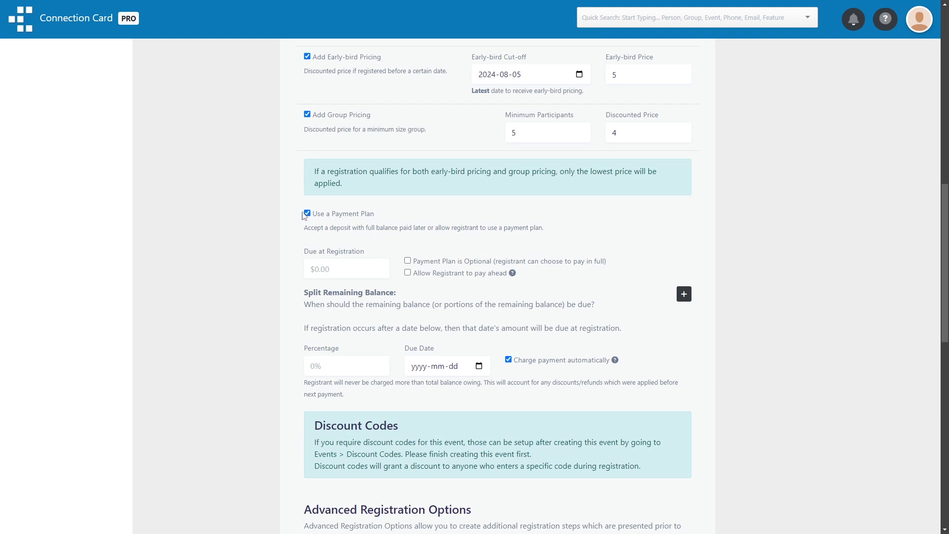
{"action": "left_click", "coordinate": [307, 213]}
{"action": "scroll", "coordinate": [268, 233], "scroll_direction": "down", "scroll_amount": 3}
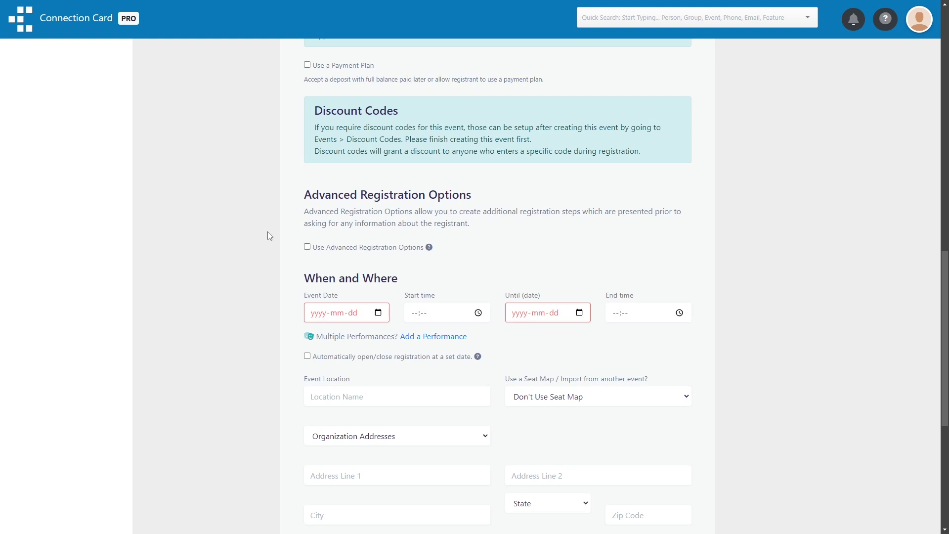
{"action": "scroll", "coordinate": [263, 242], "scroll_direction": "down", "scroll_amount": 1}
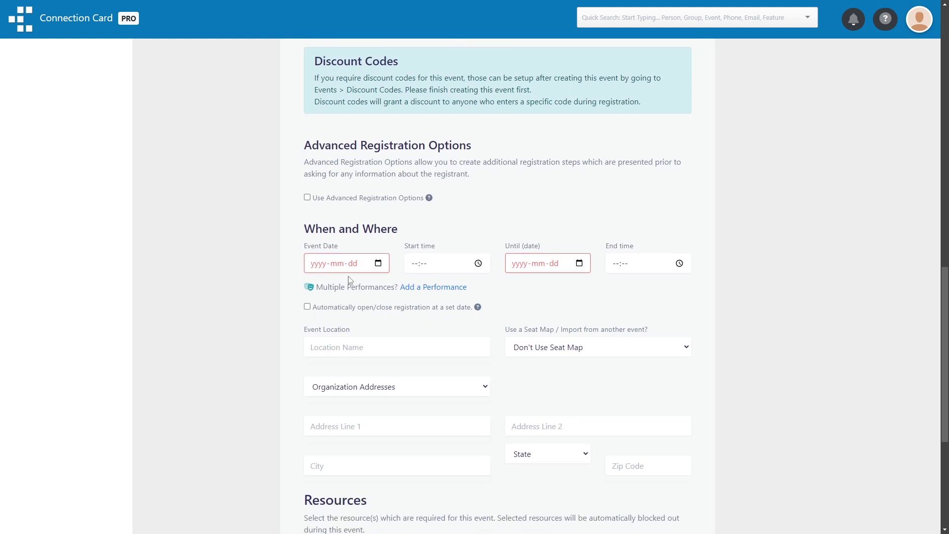
Add two performance rows and schedule Morning Yard Sale on 2024-08-10, 08:00–12:00
{"action": "left_click", "coordinate": [416, 287]}
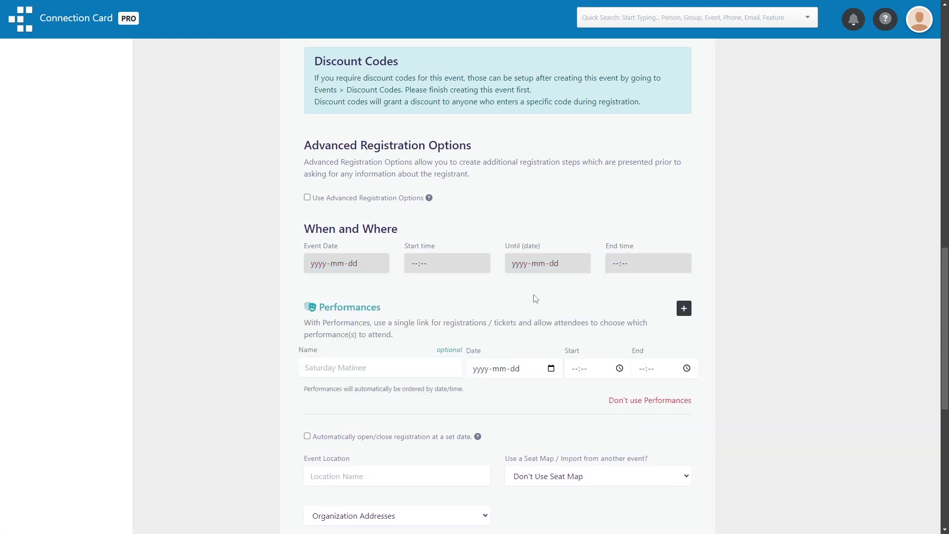
{"action": "left_click", "coordinate": [682, 308]}
{"action": "left_click", "coordinate": [371, 365]}
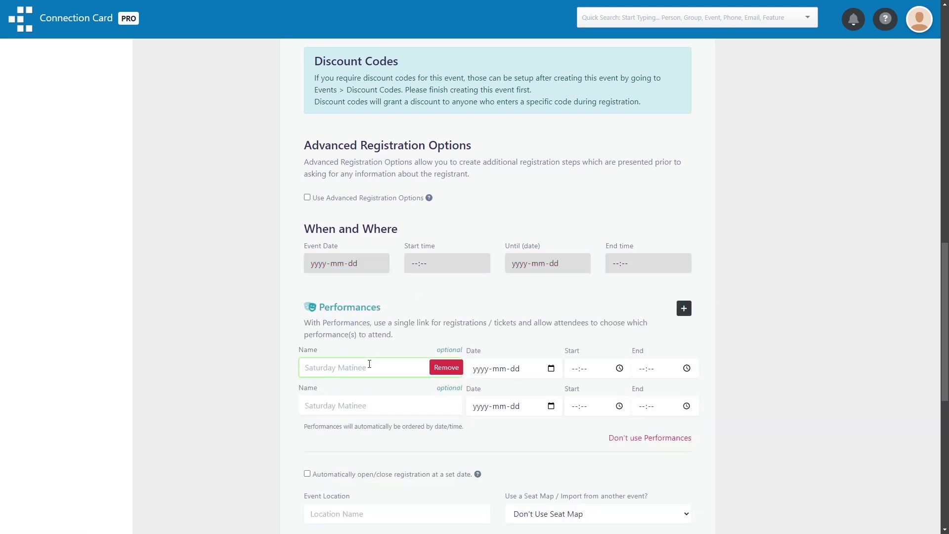
{"action": "type", "text": "Morning Yard Sale"}
{"action": "left_click", "coordinate": [551, 368]}
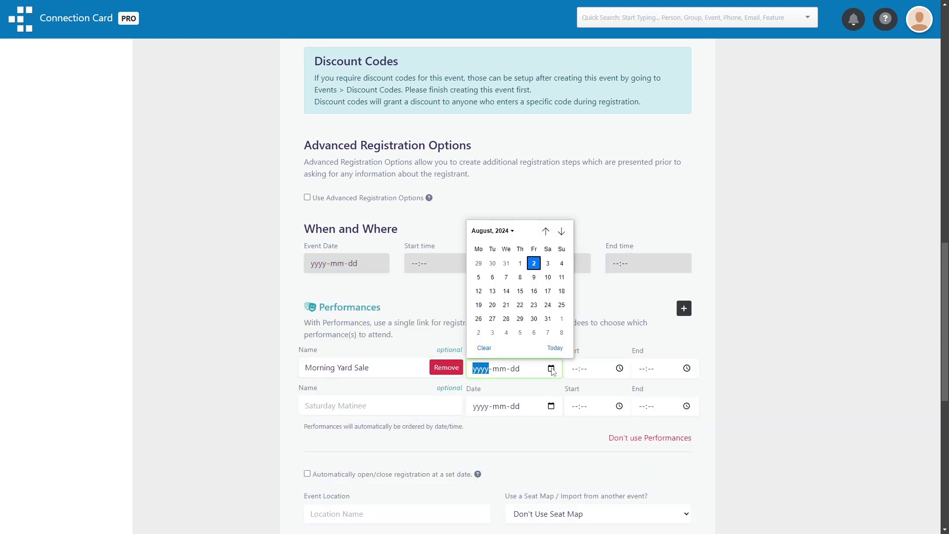
{"action": "left_click", "coordinate": [547, 290]}
{"action": "left_click", "coordinate": [579, 368]}
{"action": "scroll", "coordinate": [580, 445], "scroll_direction": "up", "scroll_amount": 5}
{"action": "left_click", "coordinate": [579, 424]}
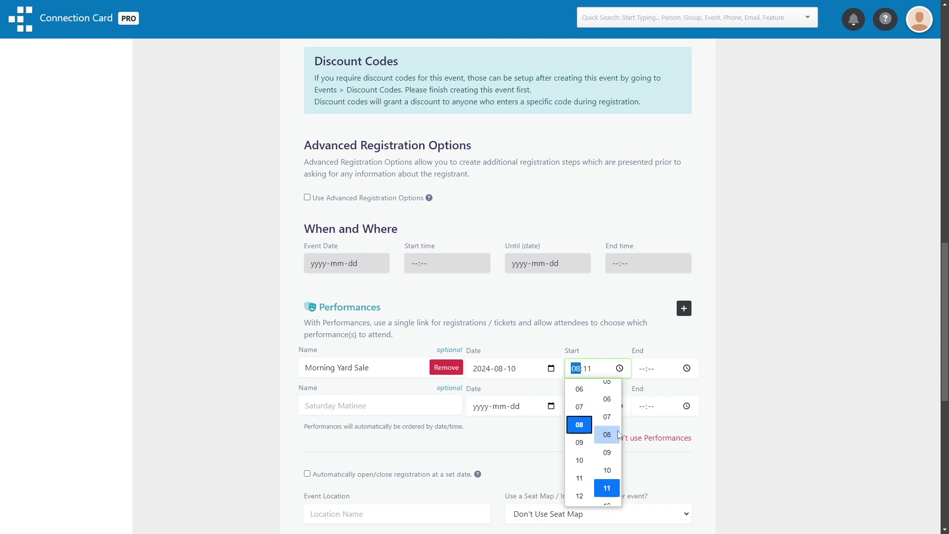
{"action": "left_click", "coordinate": [607, 389]}
{"action": "left_click", "coordinate": [641, 368]}
{"action": "type", "text": "1200"}
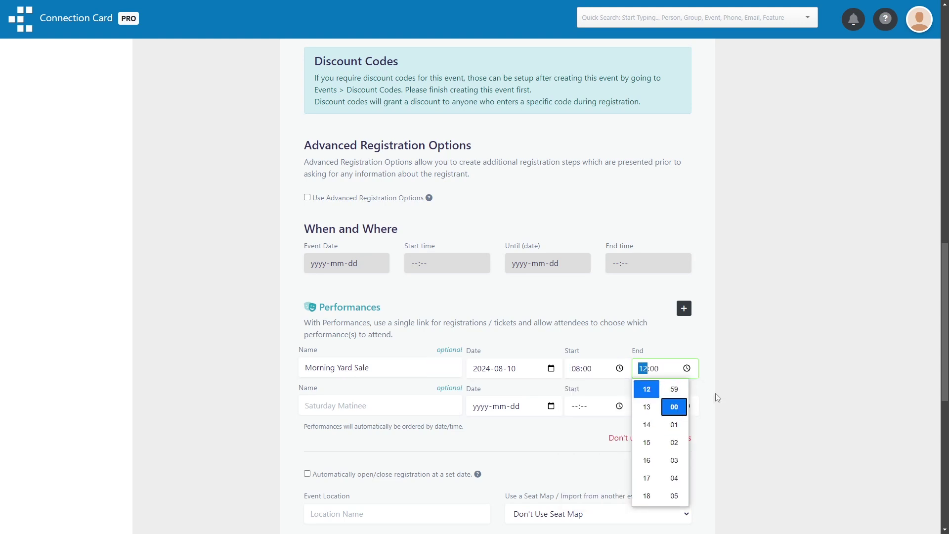
Schedule Afternoon Yard Sale on 2024-08-10 from 12:00 to 16:00
{"action": "left_click", "coordinate": [387, 409]}
{"action": "type", "text": "Afternoon Yard Sale"}
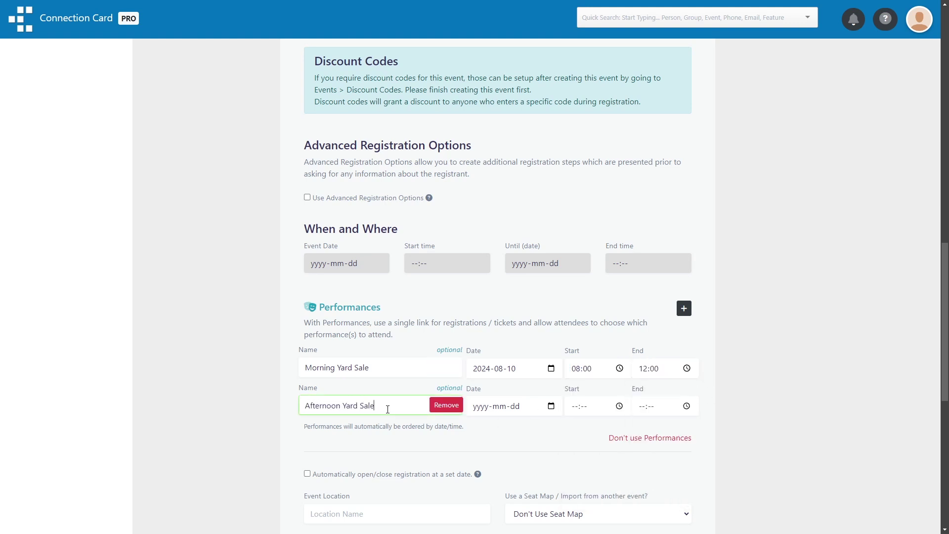
{"action": "left_click", "coordinate": [551, 406]}
{"action": "left_click", "coordinate": [547, 314]}
{"action": "left_click", "coordinate": [578, 406]}
{"action": "scroll", "coordinate": [580, 346], "scroll_direction": "up", "scroll_amount": 3}
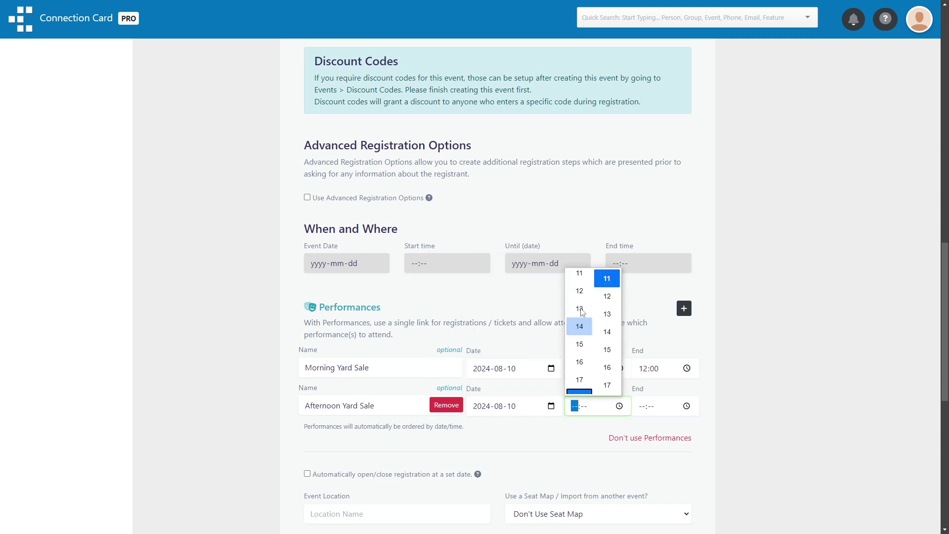
{"action": "left_click", "coordinate": [606, 280]}
{"action": "left_click", "coordinate": [686, 406]}
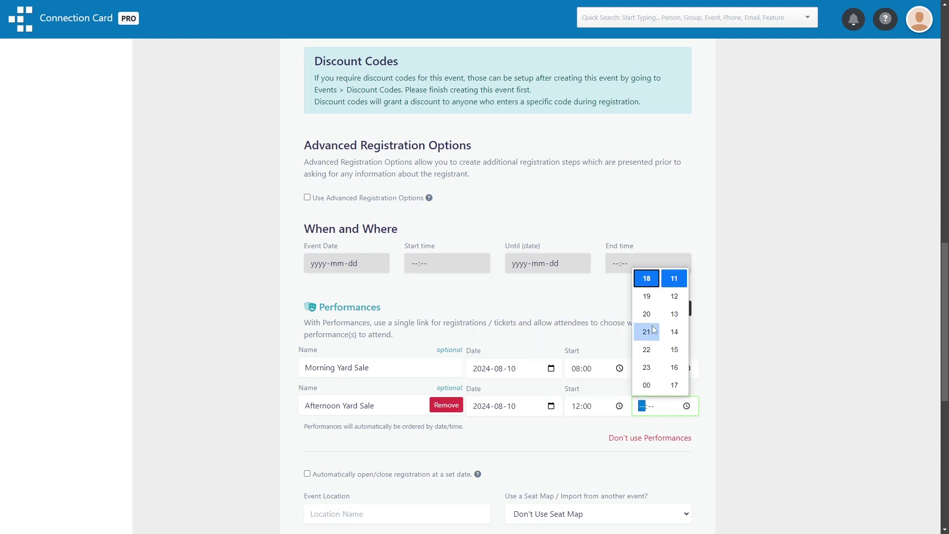
{"action": "scroll", "coordinate": [660, 321], "scroll_direction": "up", "scroll_amount": 3}
{"action": "left_click", "coordinate": [647, 342]}
{"action": "scroll", "coordinate": [674, 321], "scroll_direction": "up", "scroll_amount": 4}
{"action": "left_click", "coordinate": [674, 296]}
{"action": "left_click", "coordinate": [726, 340]}
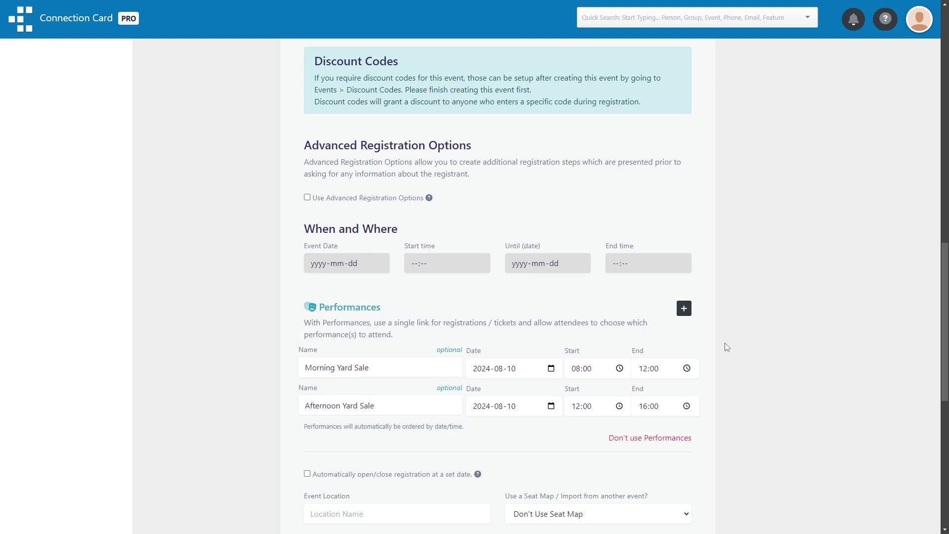
{"action": "scroll", "coordinate": [727, 347], "scroll_direction": "down", "scroll_amount": 1}
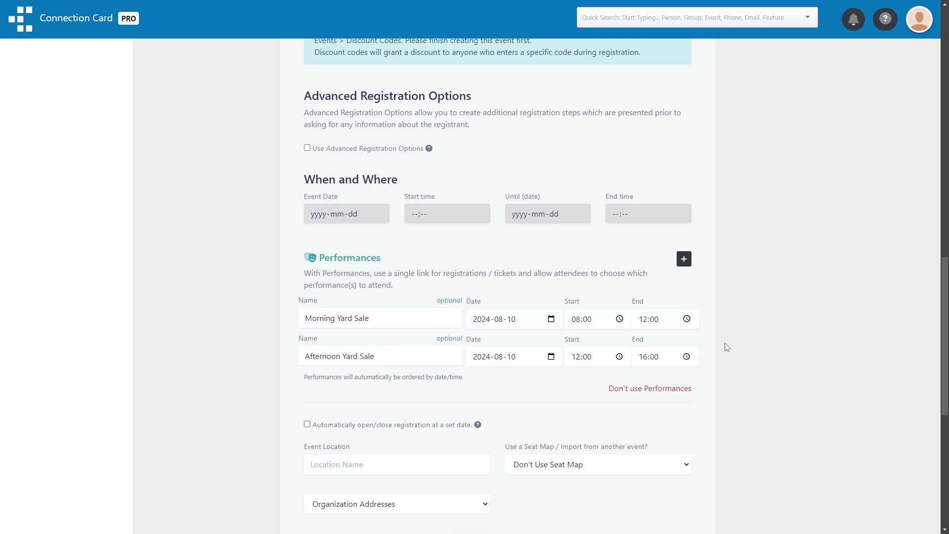
{"action": "scroll", "coordinate": [725, 342], "scroll_direction": "down", "scroll_amount": 2}
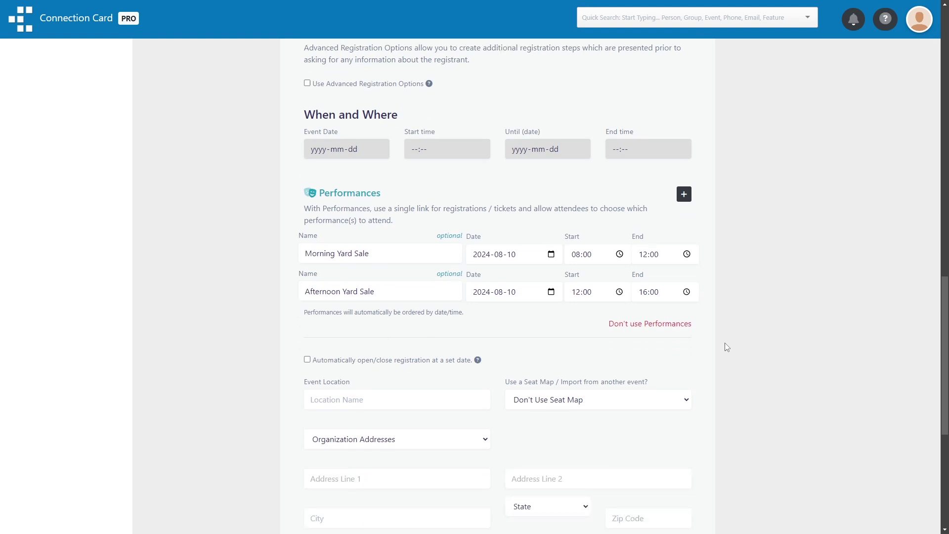
Choose to create a new seat map and create the Yard Sale event
{"action": "left_click", "coordinate": [686, 365]}
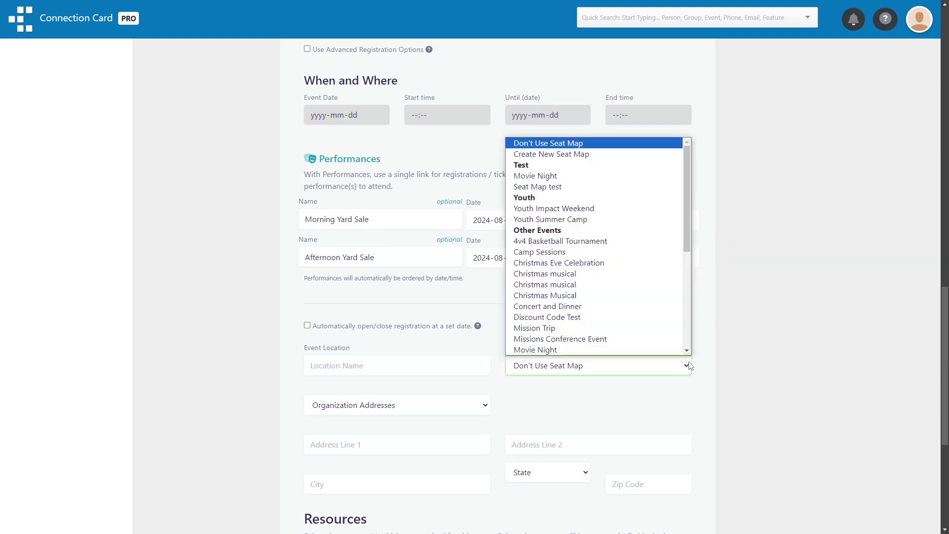
{"action": "left_click", "coordinate": [622, 154]}
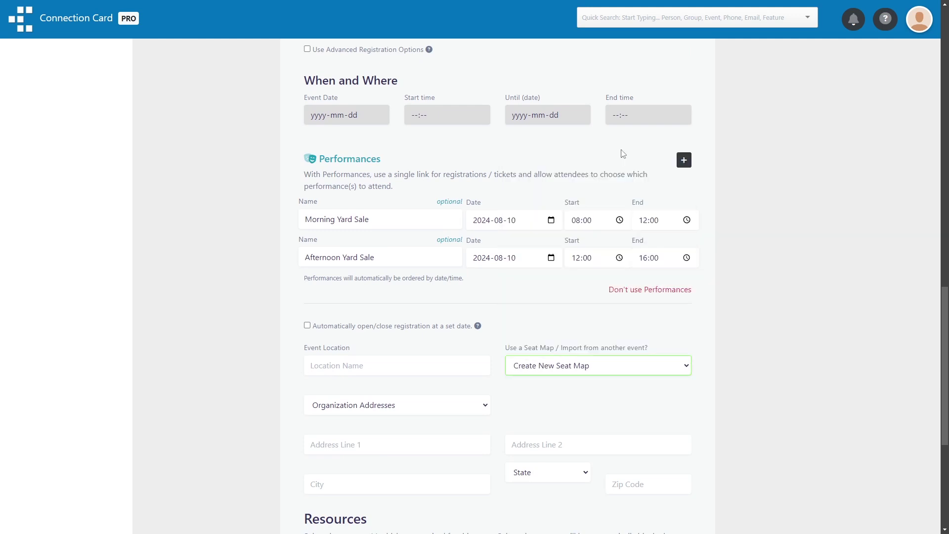
{"action": "scroll", "coordinate": [727, 354], "scroll_direction": "down", "scroll_amount": 5}
{"action": "left_click", "coordinate": [677, 403]}
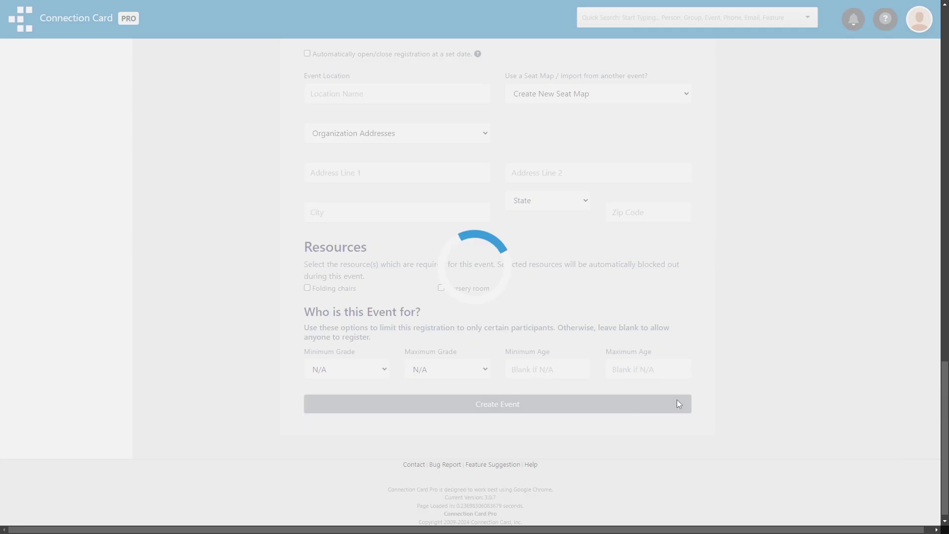
Size the seat map to 6 rows by 11 columns, with an aisle at column 6 and a walkway at row 3
{"action": "left_click", "coordinate": [168, 153]}
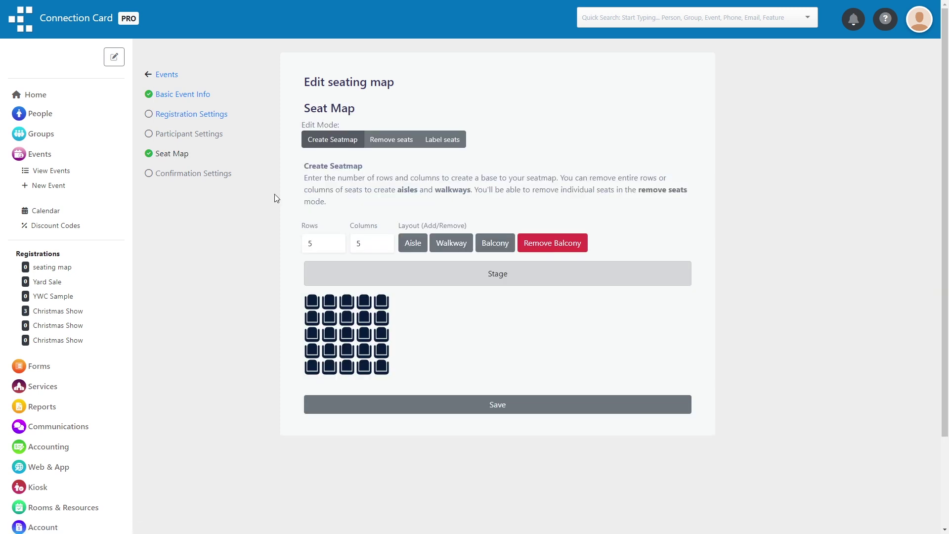
{"action": "left_click", "coordinate": [338, 241]}
{"action": "left_click", "coordinate": [384, 241]}
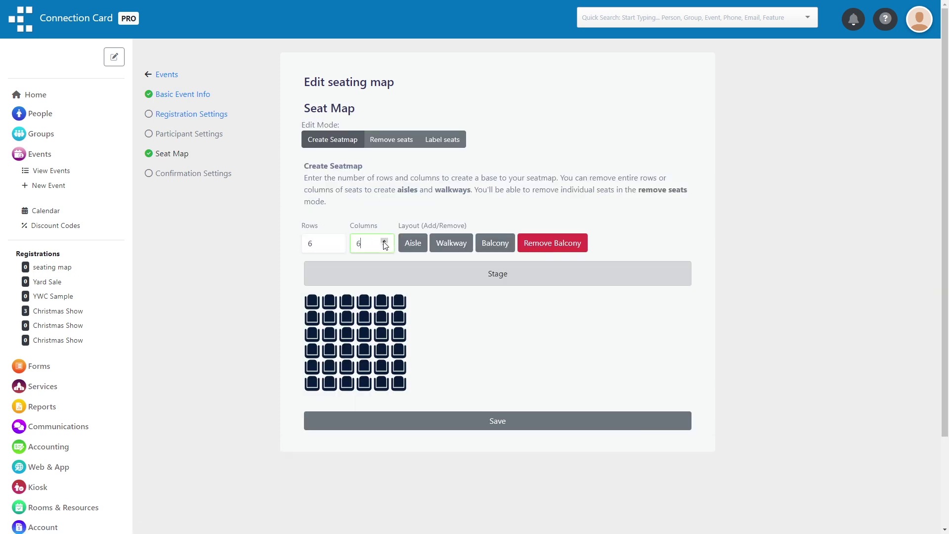
{"action": "left_click", "coordinate": [385, 241]}
{"action": "left_click", "coordinate": [384, 241]}
{"action": "left_click", "coordinate": [385, 241]}
{"action": "left_click", "coordinate": [385, 242]}
{"action": "left_click", "coordinate": [385, 241]}
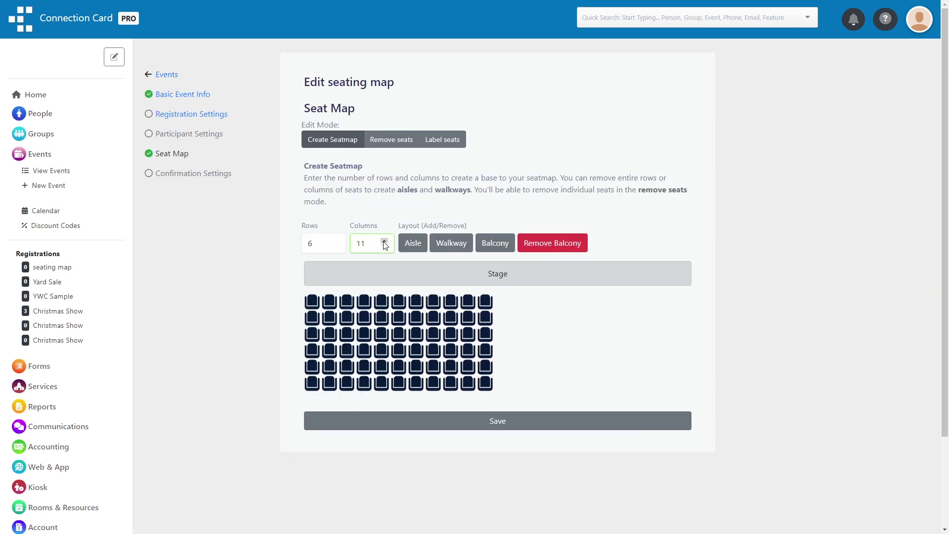
{"action": "left_click", "coordinate": [412, 245]}
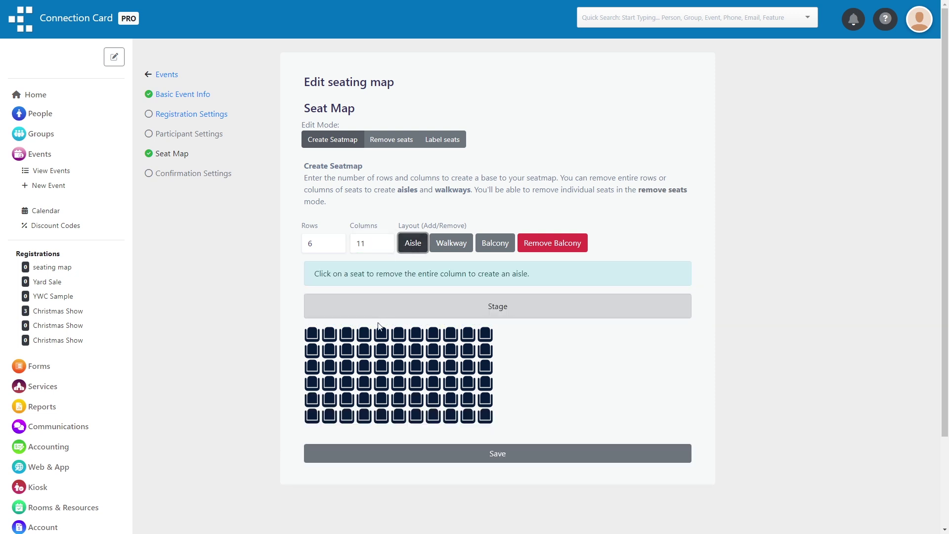
{"action": "left_click", "coordinate": [399, 367]}
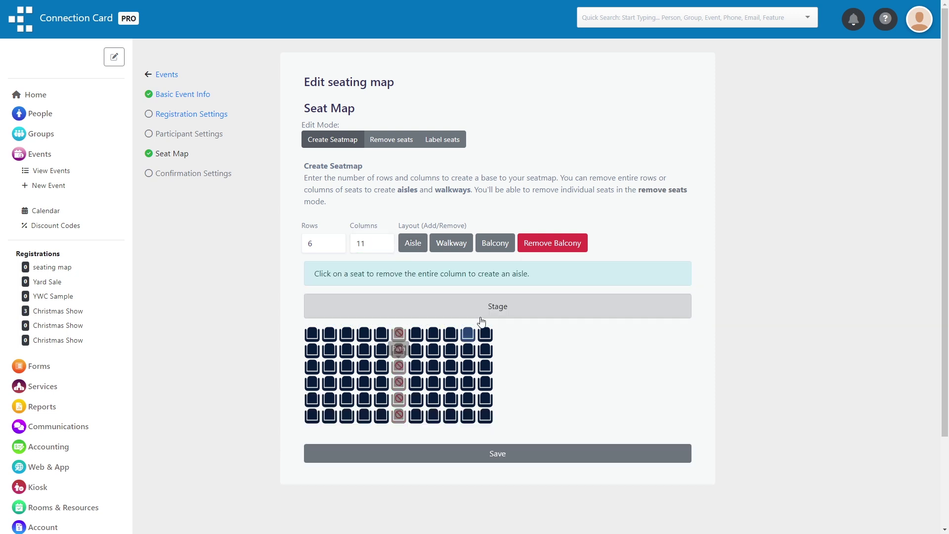
{"action": "left_click", "coordinate": [451, 242]}
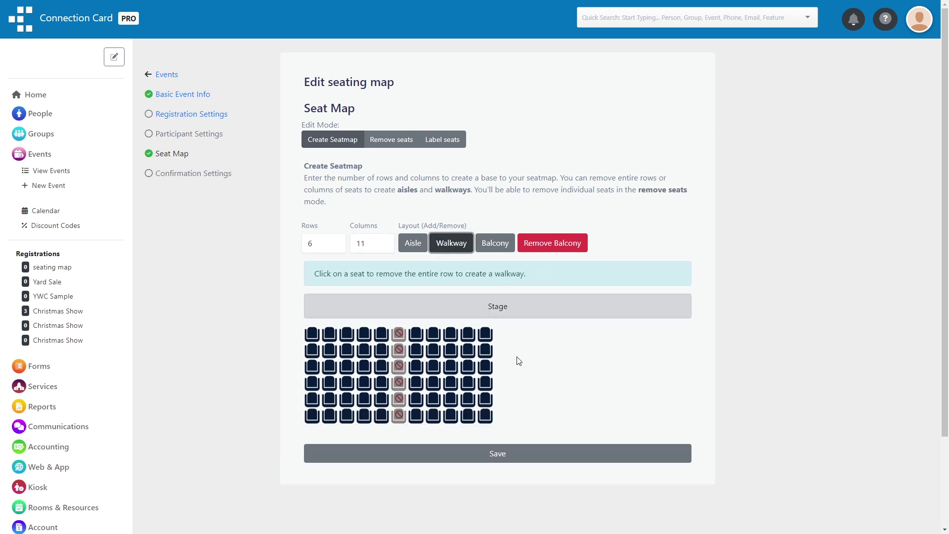
{"action": "left_click", "coordinate": [433, 366]}
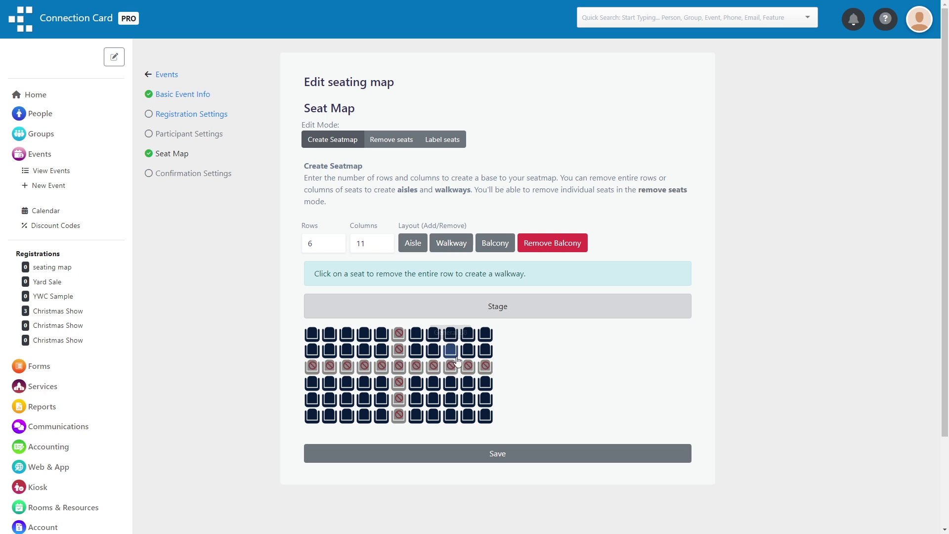
Make A6 a handicap seat and A7 a left companion seat, then save the seat map
{"action": "left_click", "coordinate": [418, 335]}
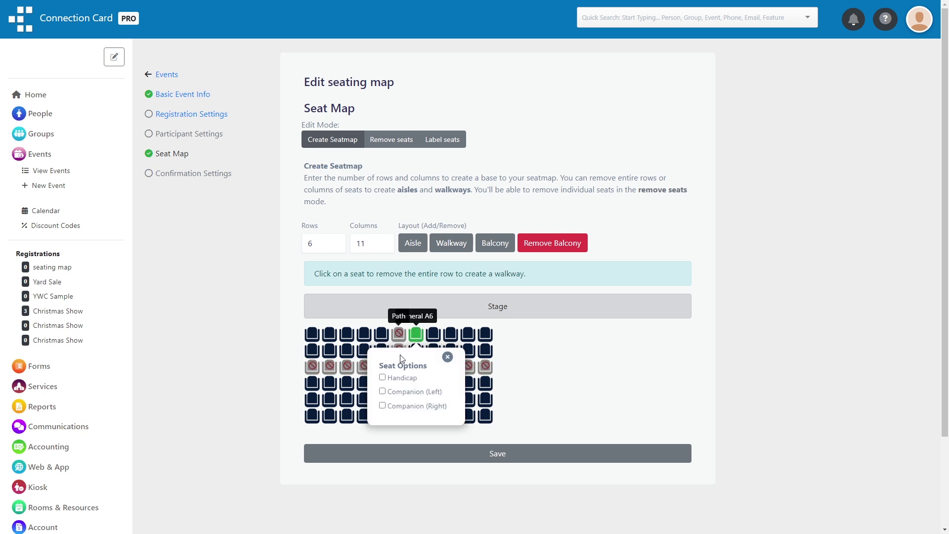
{"action": "left_click", "coordinate": [429, 337]}
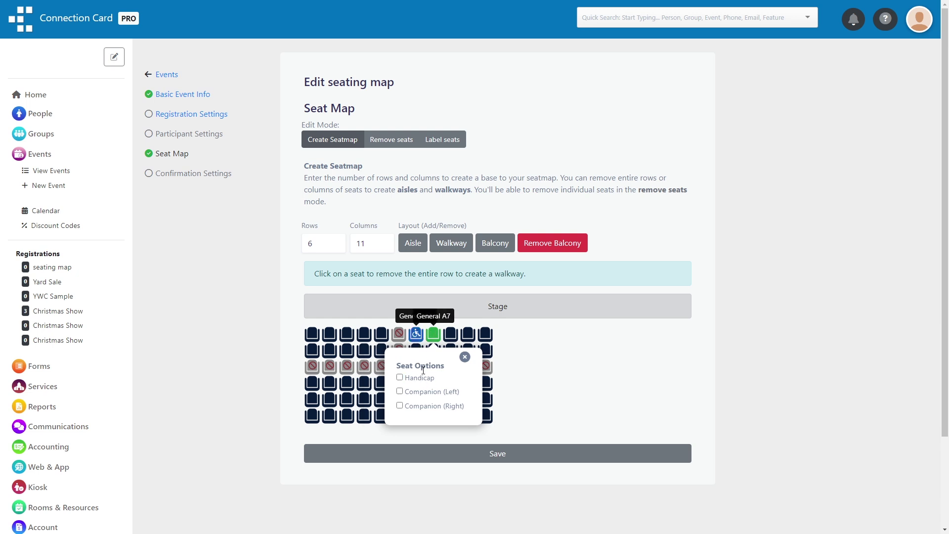
{"action": "left_click", "coordinate": [417, 393]}
{"action": "left_click", "coordinate": [514, 390]}
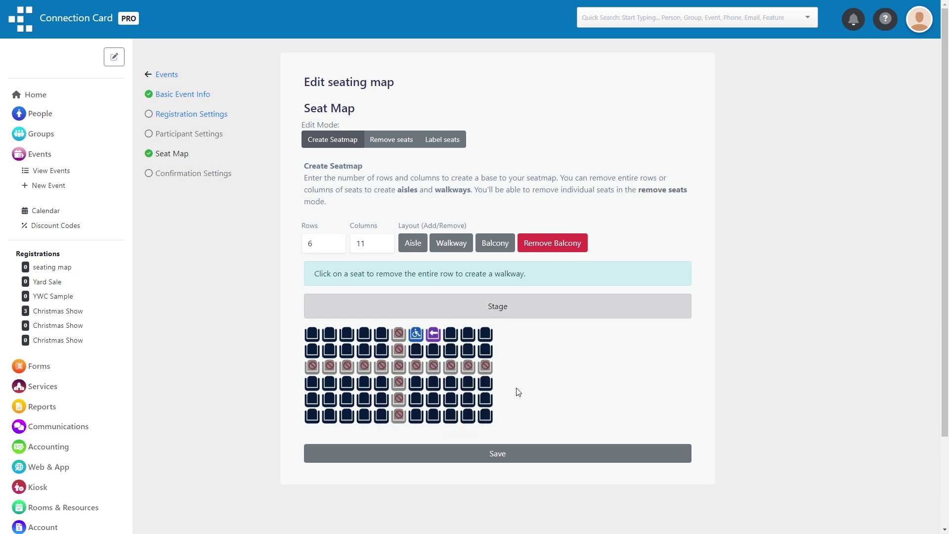
{"action": "left_click", "coordinate": [480, 450]}
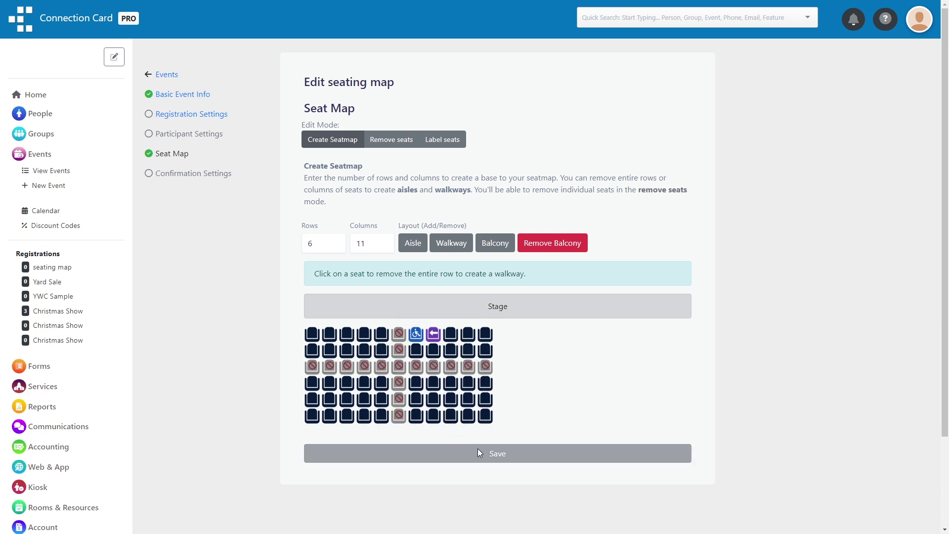
{"action": "left_click", "coordinate": [186, 115]}
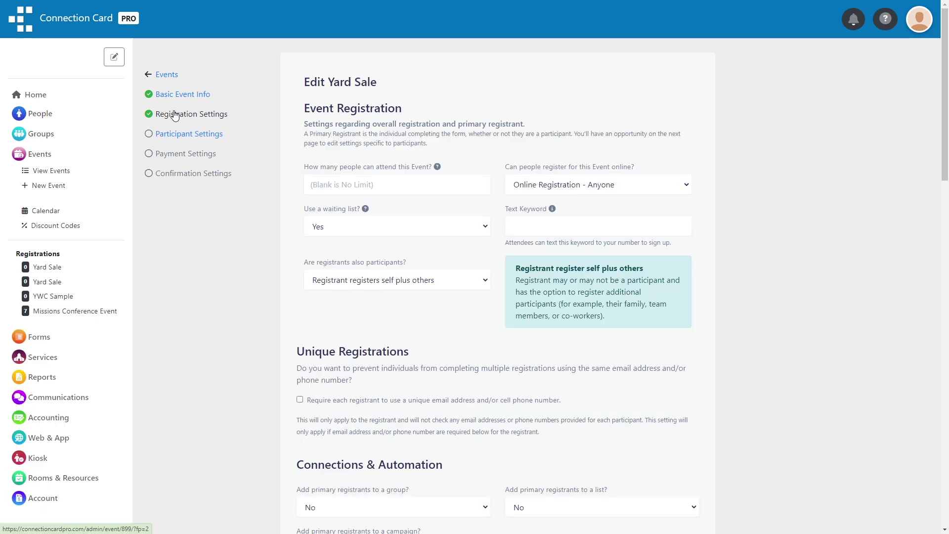
Limit Yard Sale attendance to 90 people and choose Yes for the waiting list
{"action": "left_click", "coordinate": [338, 184]}
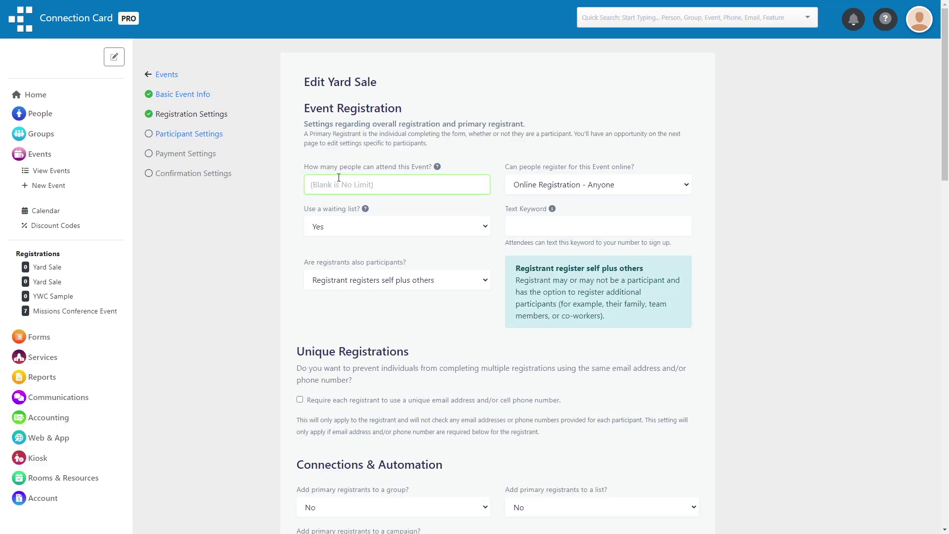
{"action": "type", "text": "90"}
{"action": "left_click", "coordinate": [378, 226]}
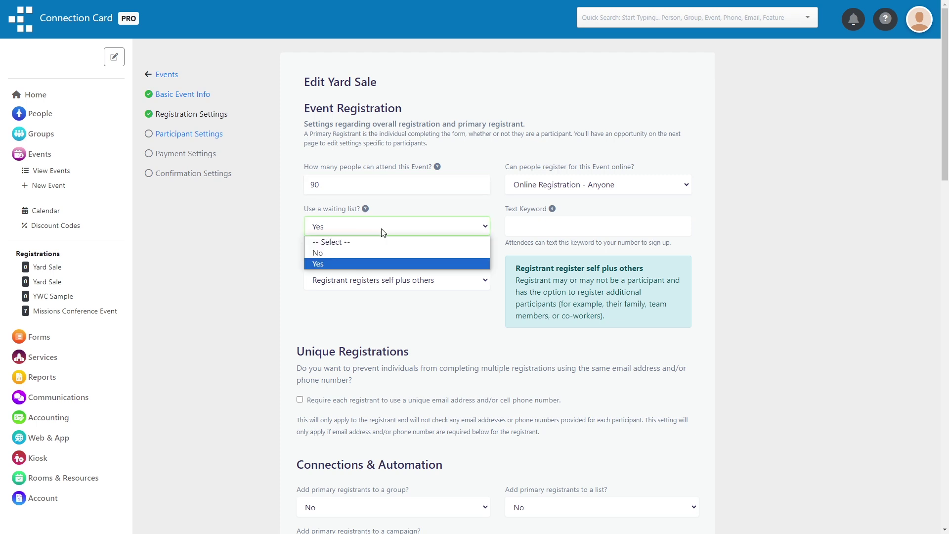
{"action": "left_click", "coordinate": [382, 264]}
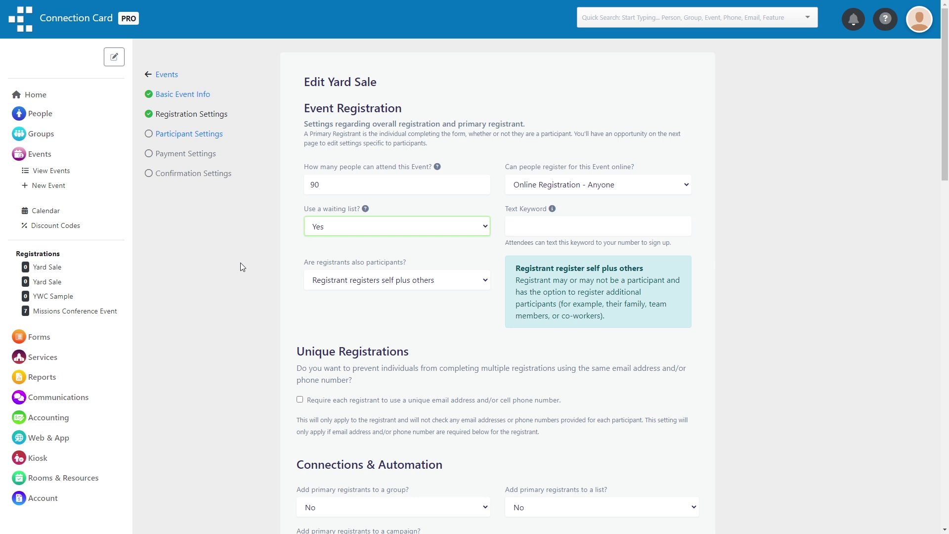
{"action": "scroll", "coordinate": [240, 263], "scroll_direction": "down", "scroll_amount": 5}
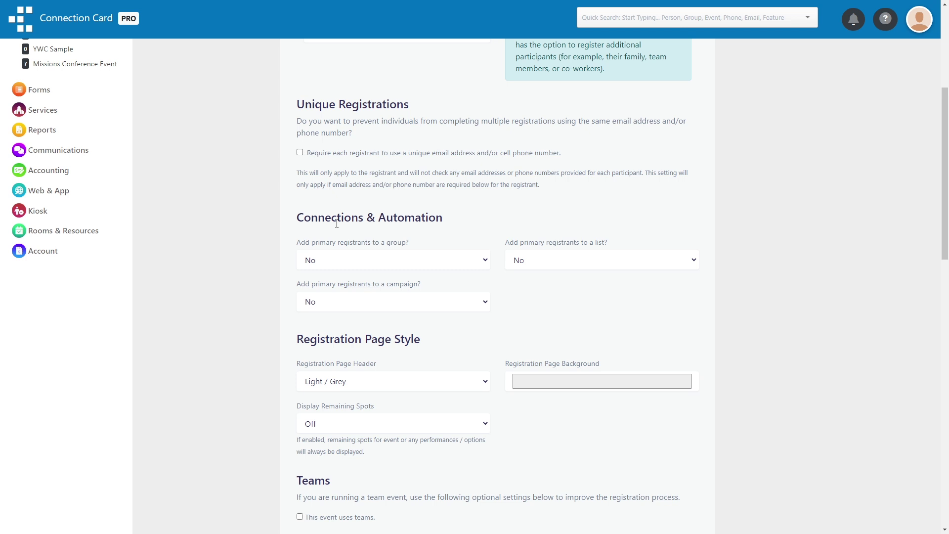
{"action": "scroll", "coordinate": [247, 245], "scroll_direction": "down", "scroll_amount": 6}
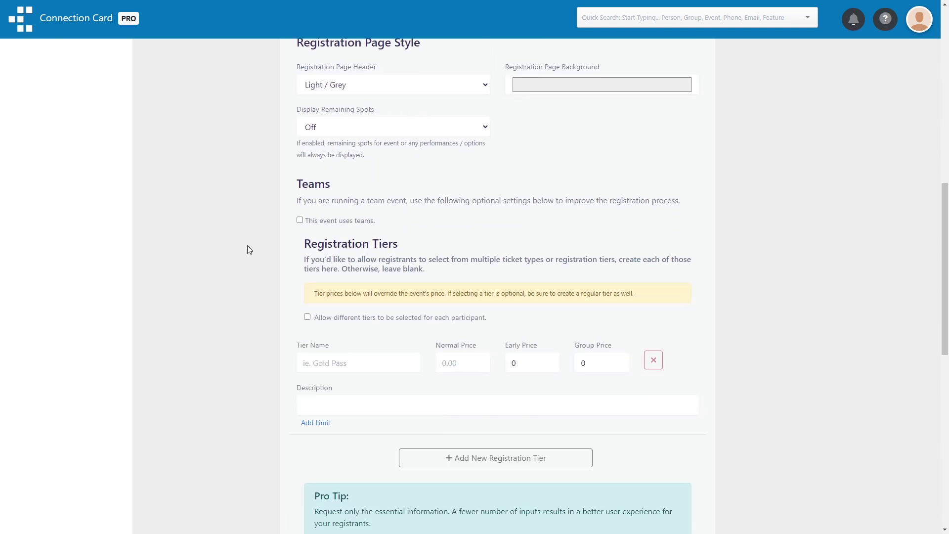
{"action": "left_click", "coordinate": [324, 225]}
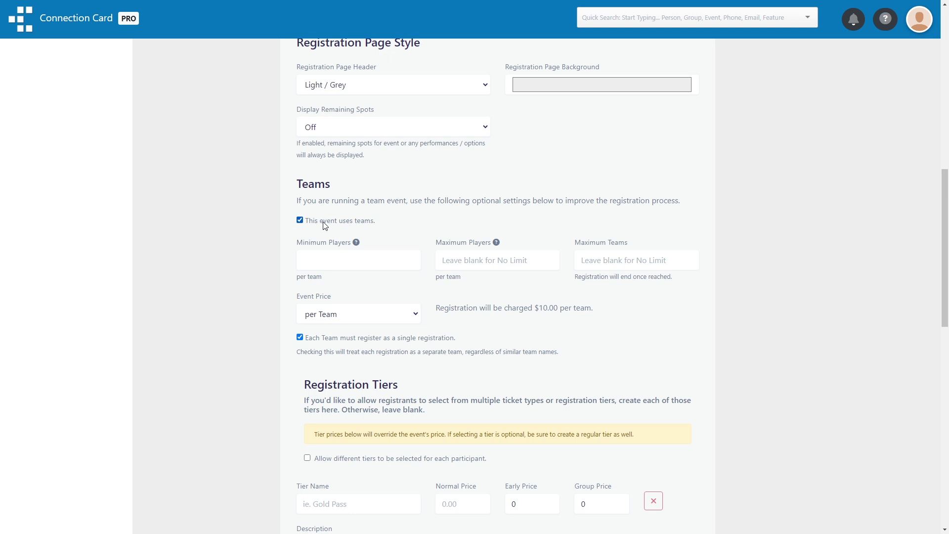
{"action": "left_click", "coordinate": [324, 225]}
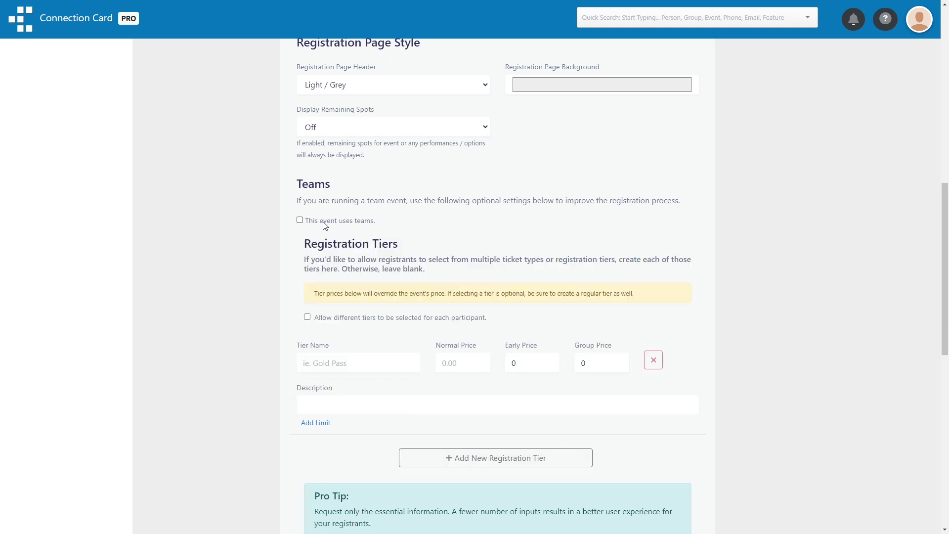
{"action": "scroll", "coordinate": [256, 235], "scroll_direction": "down", "scroll_amount": 1}
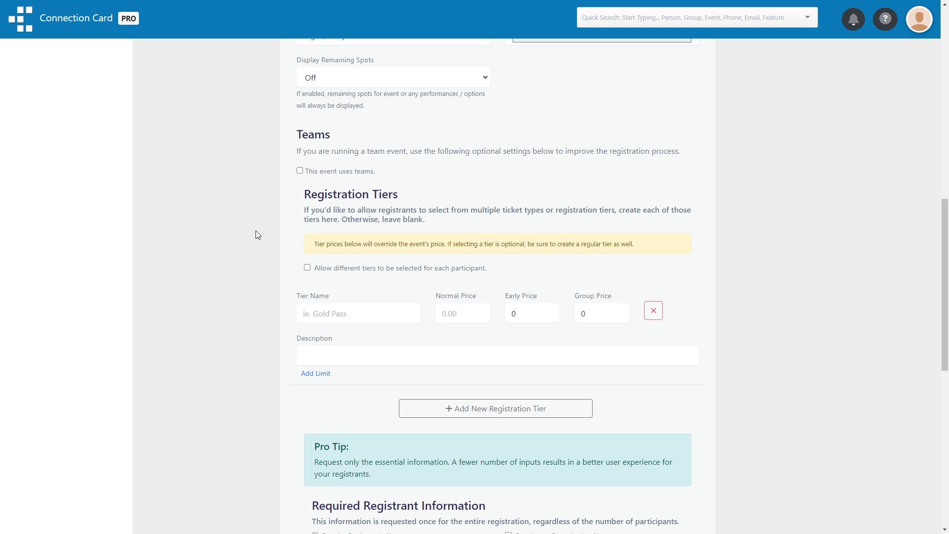
Add a Selling Only tier priced 10/5/4, with a description and a 20-registration limit
{"action": "left_click", "coordinate": [344, 319]}
{"action": "type", "text": "Selling Only"}
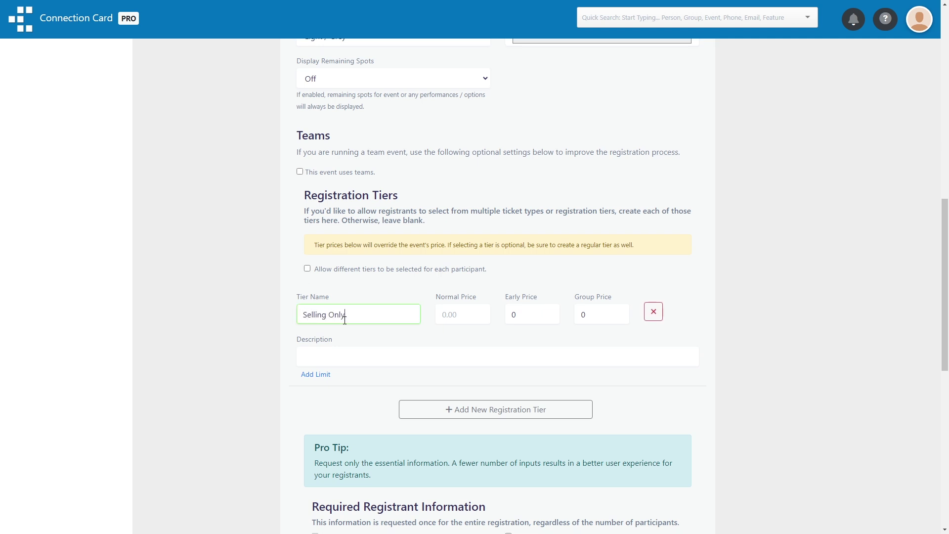
{"action": "left_click", "coordinate": [462, 313]}
{"action": "type", "text": "10"}
{"action": "left_click", "coordinate": [514, 314]}
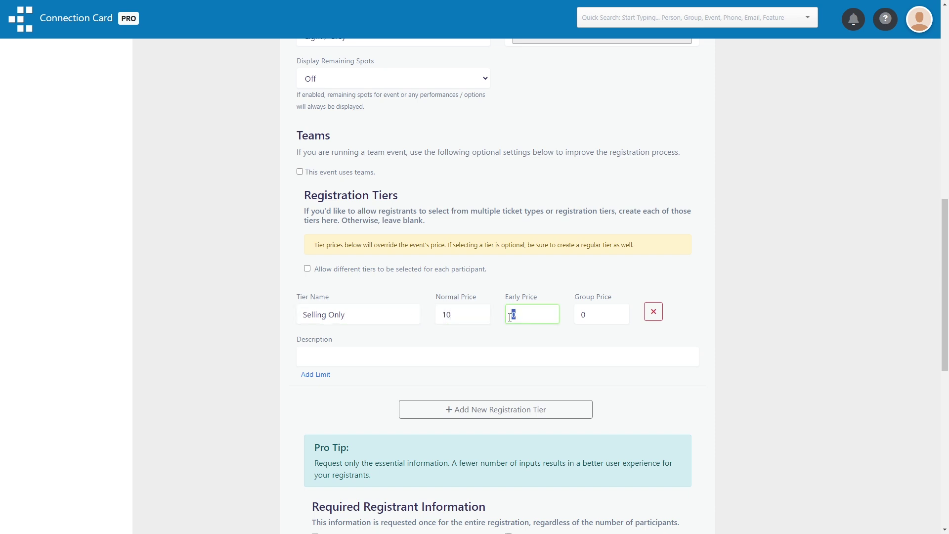
{"action": "type", "text": "5"}
{"action": "left_click", "coordinate": [600, 317]}
{"action": "type", "text": "4"}
{"action": "left_click", "coordinate": [369, 352]}
{"action": "type", "text": "I just wan"}
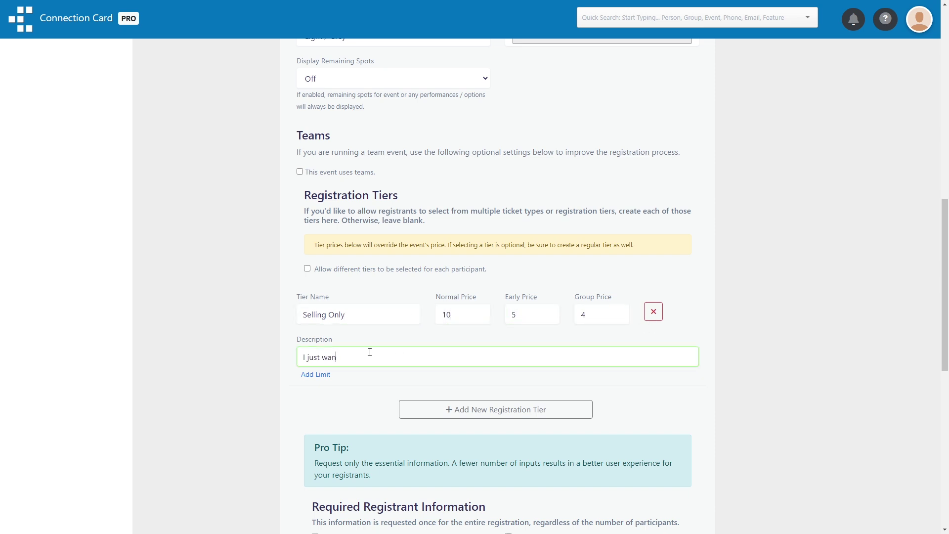
{"action": "type", "text": "t to sell my items at the yard sale"}
{"action": "left_click", "coordinate": [307, 375]}
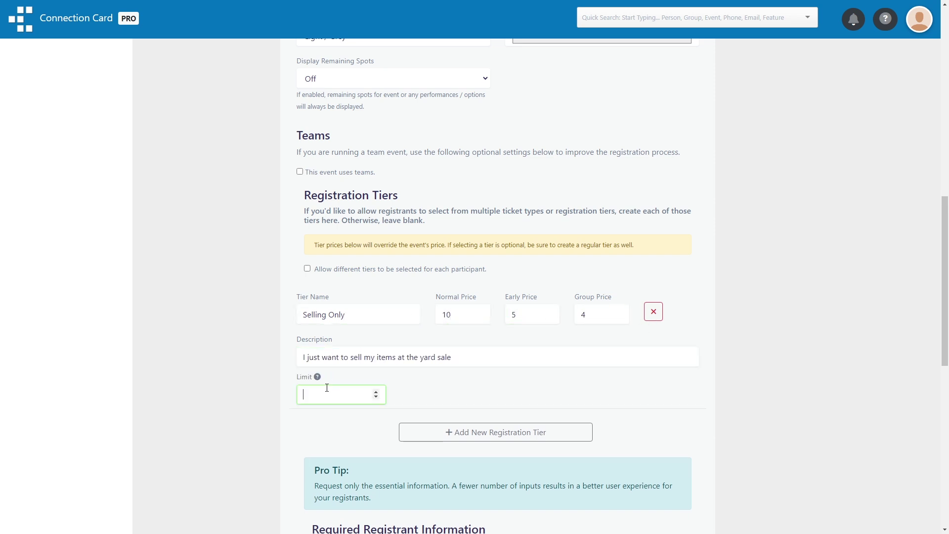
{"action": "type", "text": "20"}
Add a free Buying Only tier described as just buying items at the yard sale
{"action": "left_click", "coordinate": [496, 432]}
{"action": "type", "text": "Buying Only"}
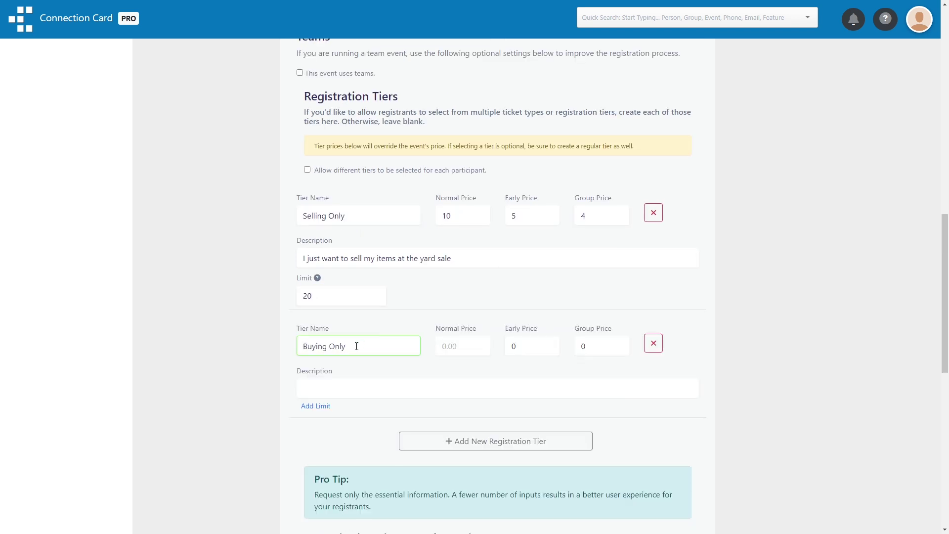
{"action": "left_click", "coordinate": [445, 345]}
{"action": "type", "text": "0"}
{"action": "left_click", "coordinate": [418, 382]}
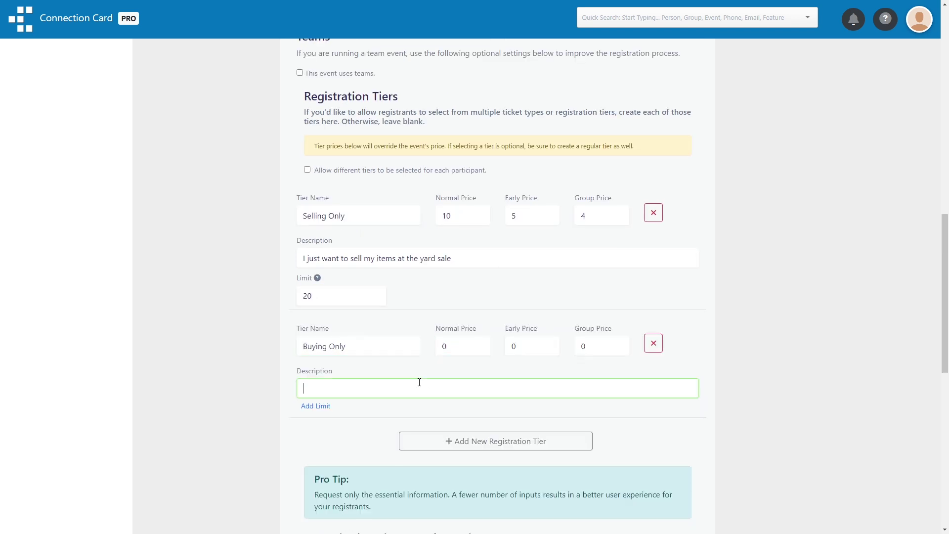
{"action": "type", "text": "I just want to buy items at the yard sale"}
Add a Buying and Selling tier priced 10/5/4, with a description and a 20-registration limit
{"action": "scroll", "coordinate": [395, 375], "scroll_direction": "down", "scroll_amount": 2}
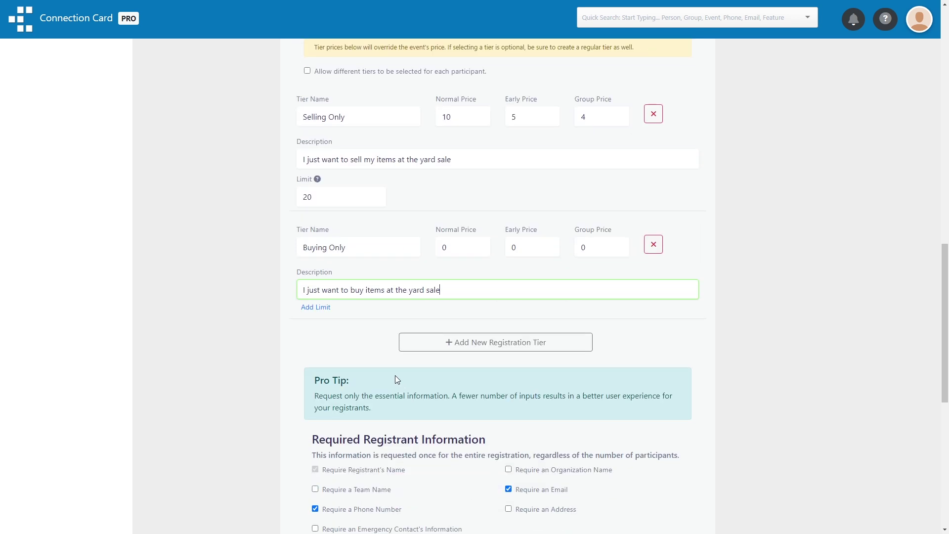
{"action": "left_click", "coordinate": [402, 343]}
{"action": "type", "text": "Buying and Selling"}
{"action": "key", "text": "Tab"}
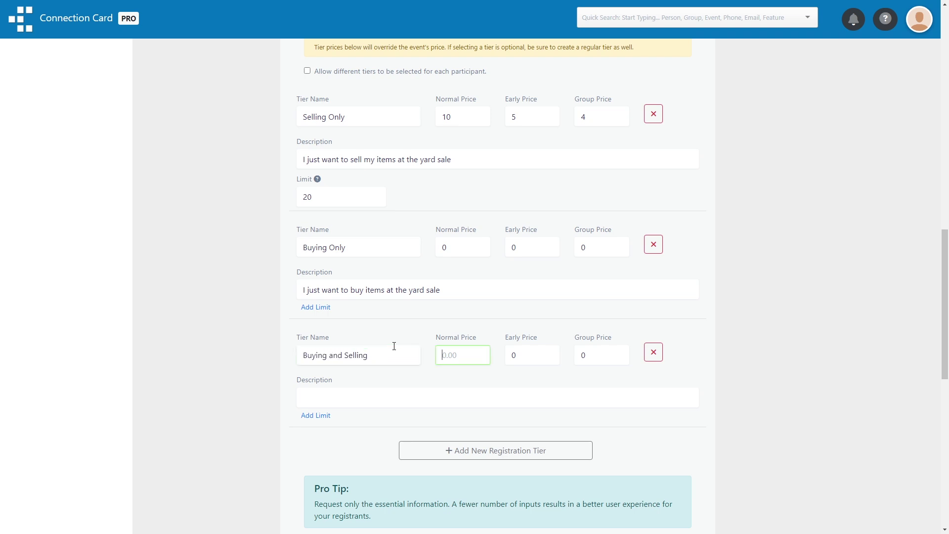
{"action": "type", "text": "10"}
{"action": "key", "text": "Tab"}
{"action": "type", "text": "5"}
{"action": "key", "text": "Tab"}
{"action": "type", "text": "4"}
{"action": "left_click", "coordinate": [370, 398]}
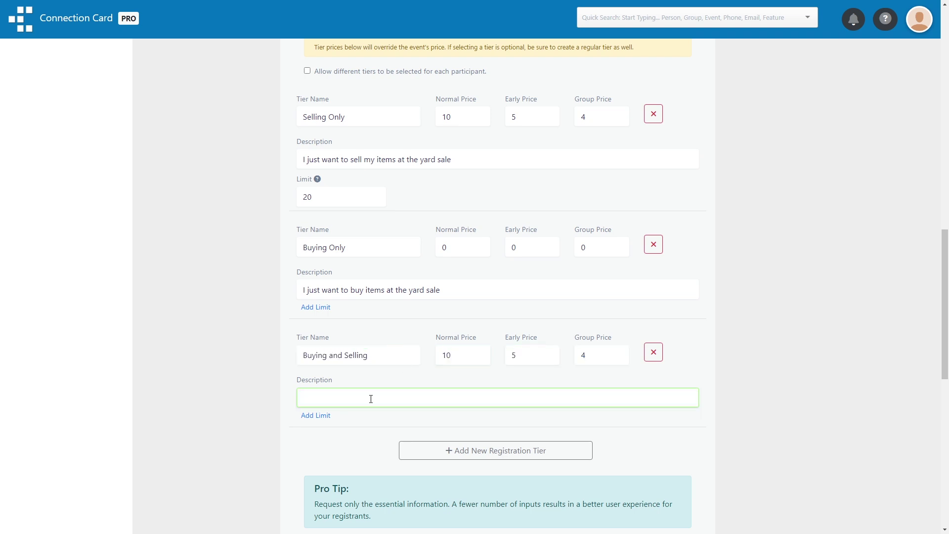
{"action": "type", "text": "I want to buy and sell items at the yard sale"}
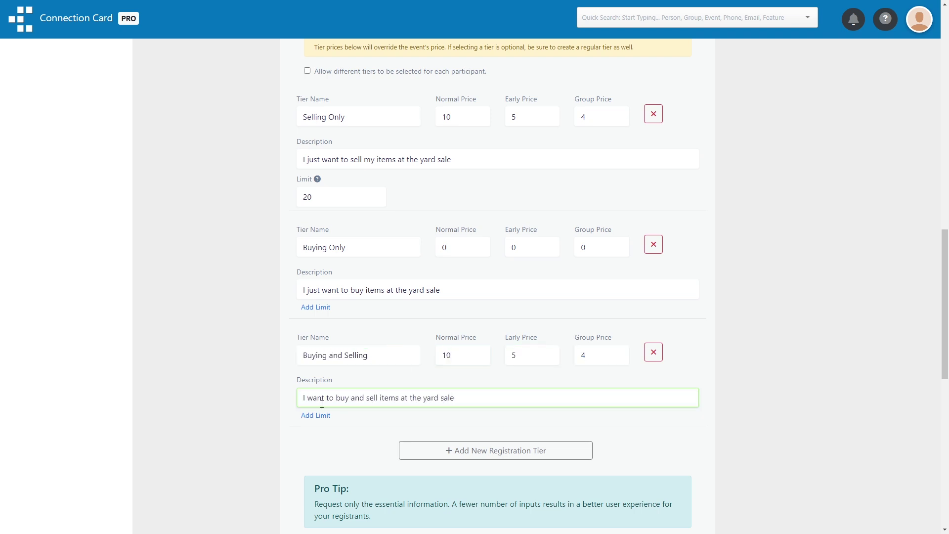
{"action": "left_click", "coordinate": [309, 416]}
{"action": "left_click", "coordinate": [339, 432]}
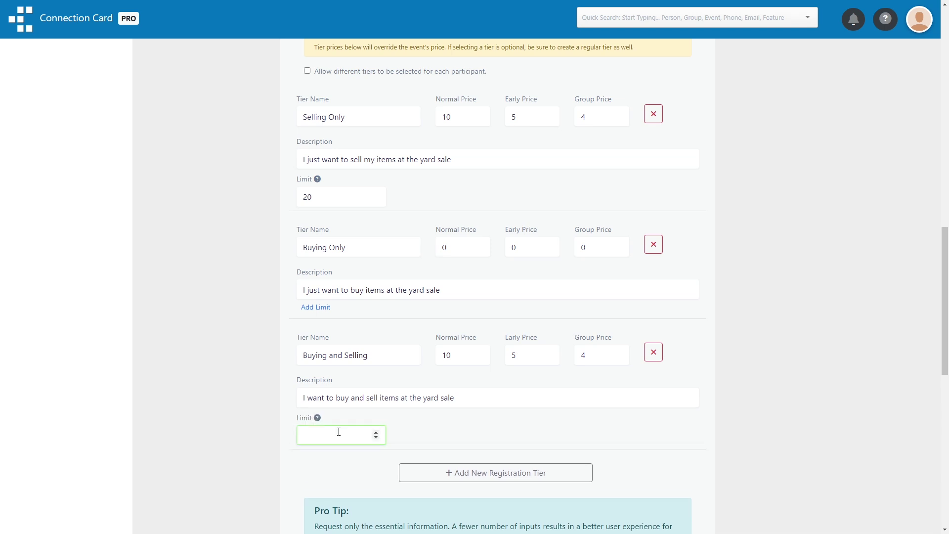
{"action": "type", "text": "20"}
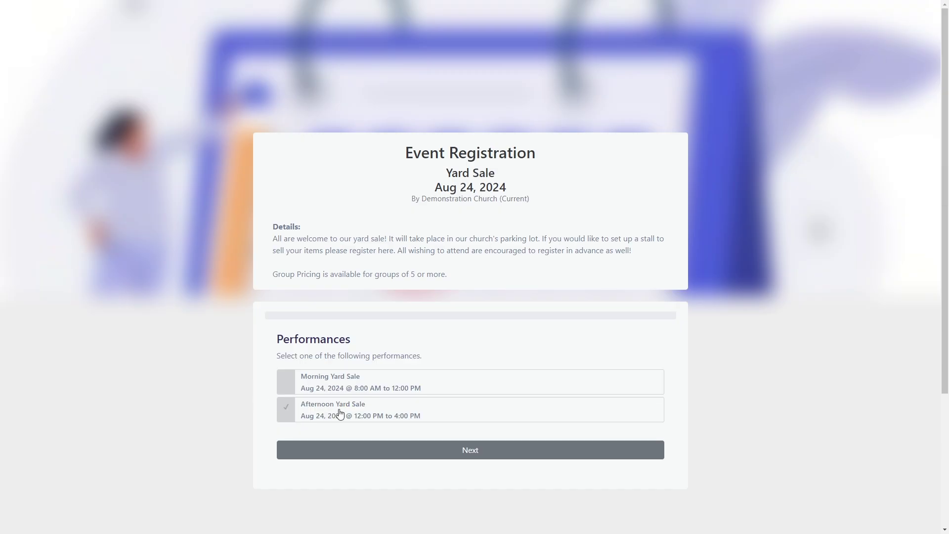
Pick the Afternoon Yard Sale and enter the registrant's name, e-mail and phone number
{"action": "left_click", "coordinate": [339, 414]}
{"action": "left_click", "coordinate": [335, 450]}
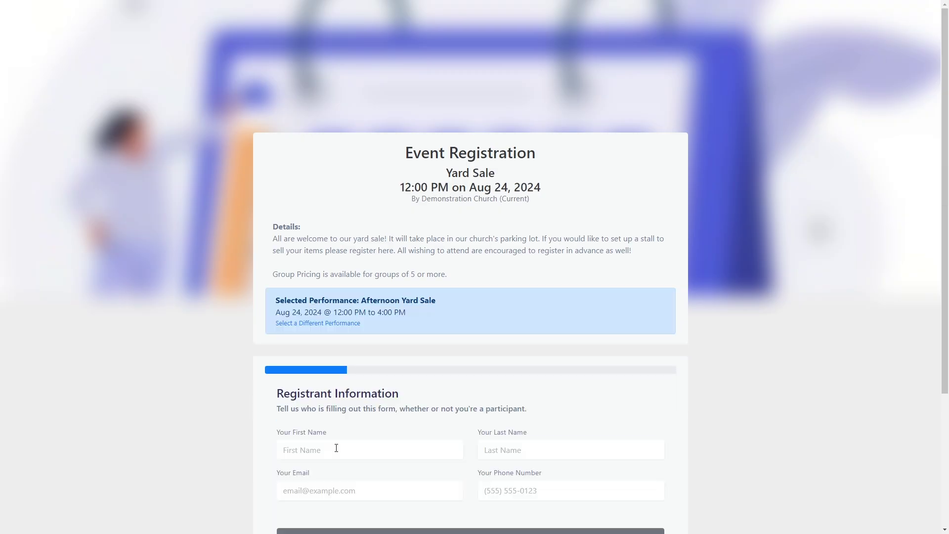
{"action": "left_click", "coordinate": [336, 447]}
{"action": "scroll", "coordinate": [319, 424], "scroll_direction": "down", "scroll_amount": 2}
{"action": "type", "text": "John"}
{"action": "key", "text": "Tab"}
{"action": "type", "text": "Doe"}
{"action": "key", "text": "Tab"}
{"action": "type", "text": "john@example.com"}
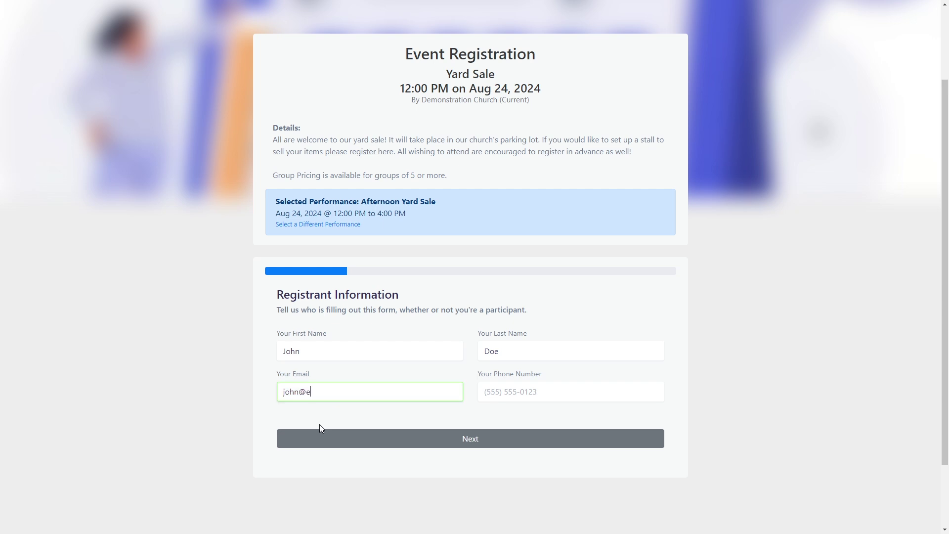
{"action": "key", "text": "Tab"}
{"action": "type", "text": "5555551234"}
Choose Buying and Selling, pick seat C5 and review the registration summary
{"action": "left_click", "coordinate": [319, 433]}
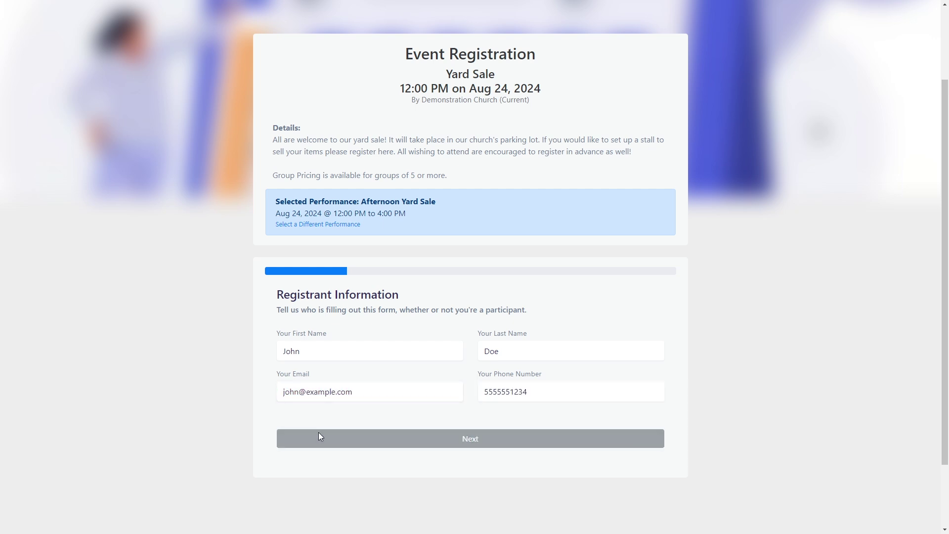
{"action": "scroll", "coordinate": [318, 437], "scroll_direction": "down", "scroll_amount": 2}
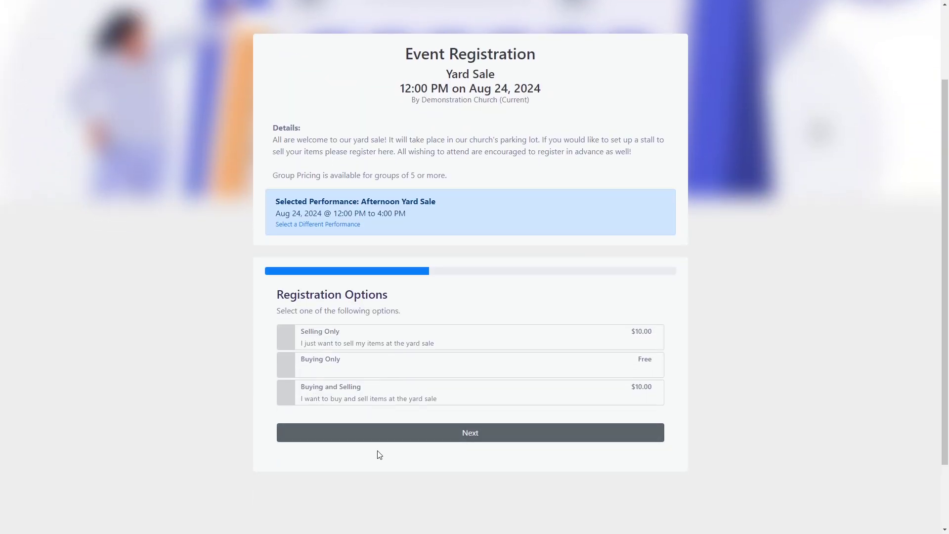
{"action": "left_click", "coordinate": [425, 397]}
{"action": "left_click", "coordinate": [410, 434]}
{"action": "scroll", "coordinate": [408, 431], "scroll_direction": "down", "scroll_amount": 3}
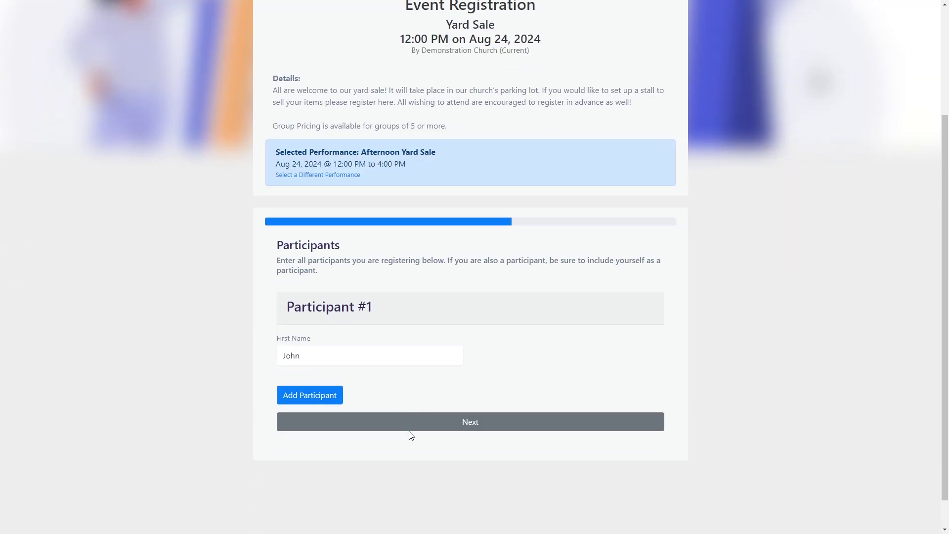
{"action": "left_click", "coordinate": [408, 425]}
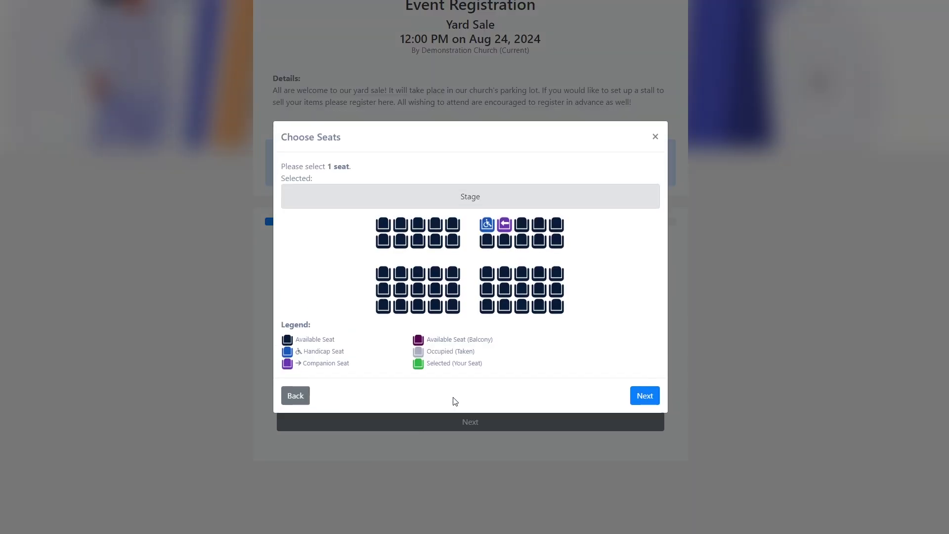
{"action": "left_click", "coordinate": [452, 274]}
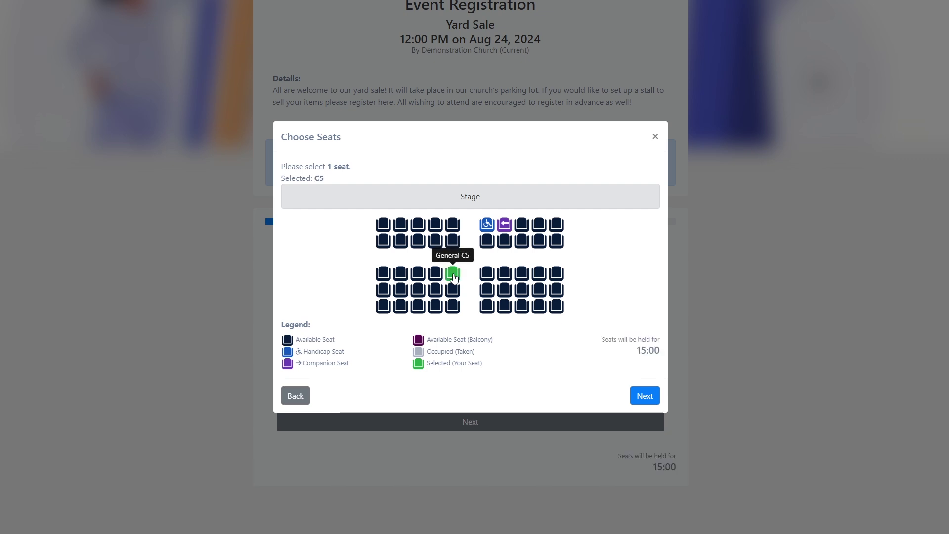
{"action": "left_click", "coordinate": [641, 395]}
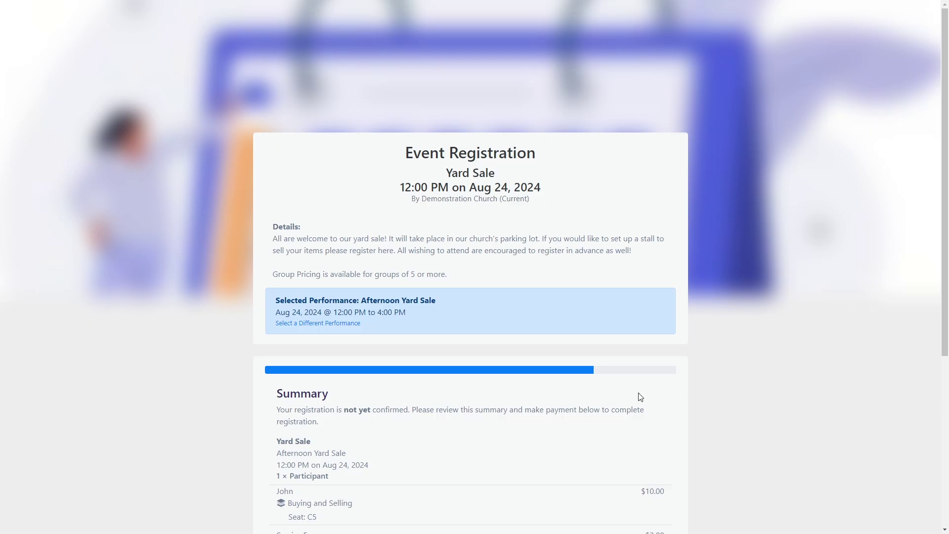
{"action": "scroll", "coordinate": [641, 397], "scroll_direction": "down", "scroll_amount": 4}
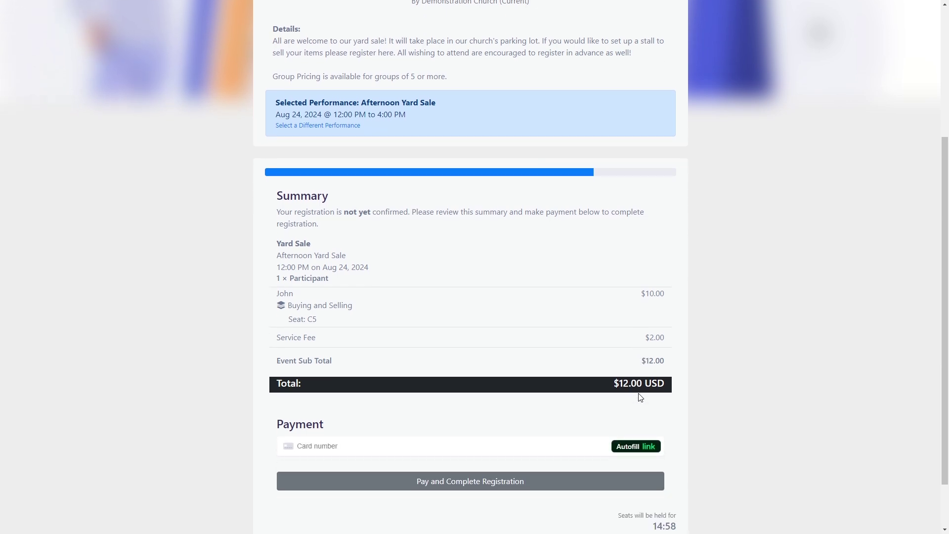
{"action": "scroll", "coordinate": [641, 397], "scroll_direction": "down", "scroll_amount": 1}
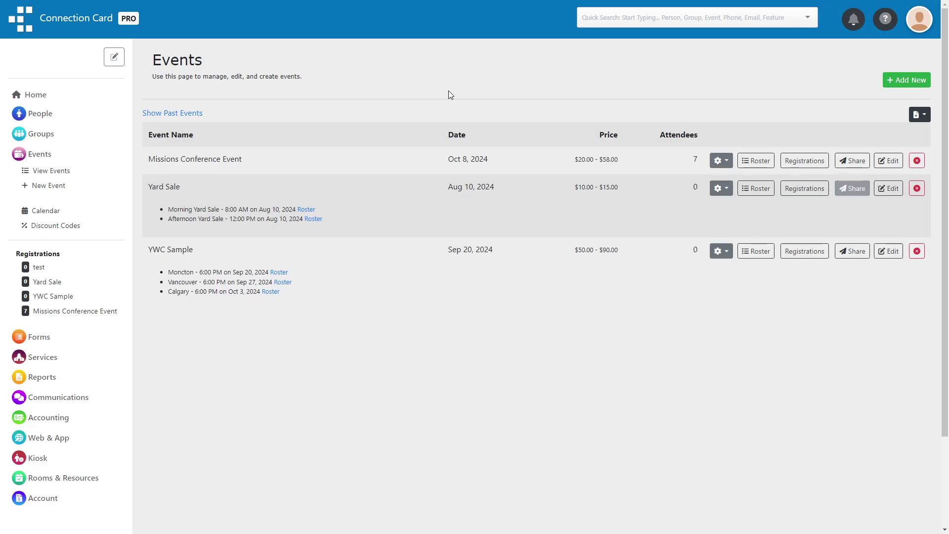
Name a new event Christmas Show, dated 12/20/2024 until 12/21/2024
{"action": "left_click", "coordinate": [892, 88]}
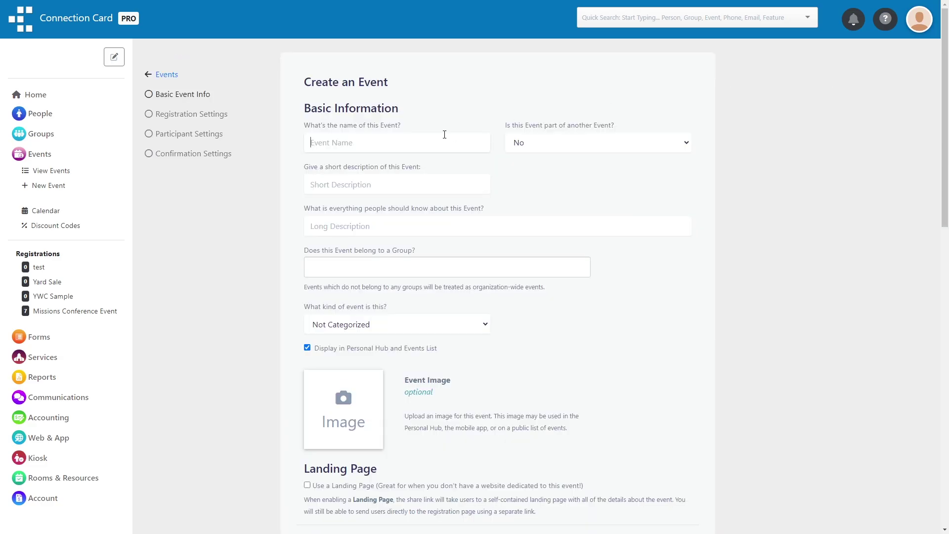
{"action": "type", "text": "Christmas Show"}
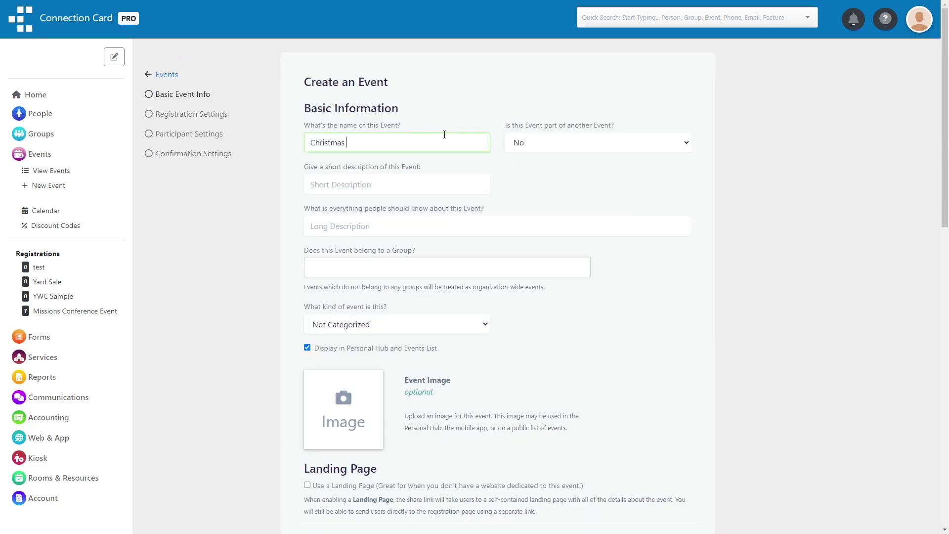
{"action": "scroll", "coordinate": [241, 252], "scroll_direction": "down", "scroll_amount": 8}
{"action": "left_click", "coordinate": [378, 343]}
{"action": "left_click", "coordinate": [399, 364]}
{"action": "left_click", "coordinate": [399, 364]}
{"action": "left_click", "coordinate": [399, 364]}
{"action": "left_click", "coordinate": [398, 365]}
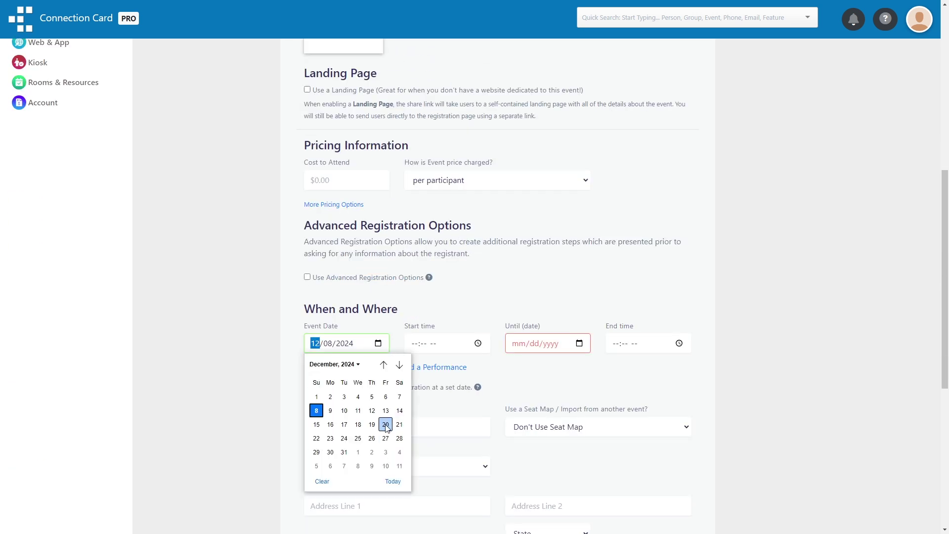
{"action": "left_click", "coordinate": [386, 424]}
{"action": "left_click", "coordinate": [578, 343]}
{"action": "left_click", "coordinate": [604, 424]}
{"action": "scroll", "coordinate": [253, 337], "scroll_direction": "up", "scroll_amount": 1}
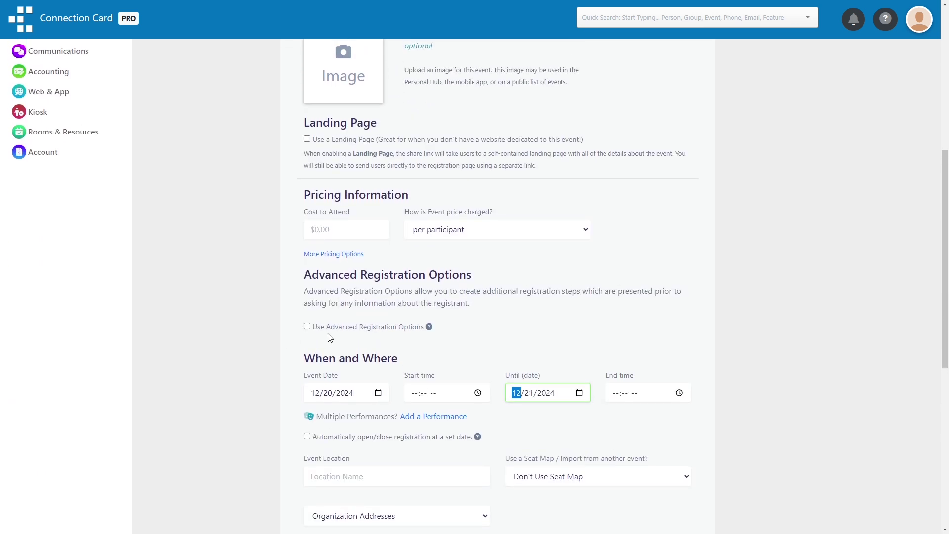
{"action": "left_click", "coordinate": [337, 327]}
Enable advanced registration options and create the event
{"action": "left_click", "coordinate": [338, 330]}
{"action": "scroll", "coordinate": [282, 330], "scroll_direction": "down", "scroll_amount": 8}
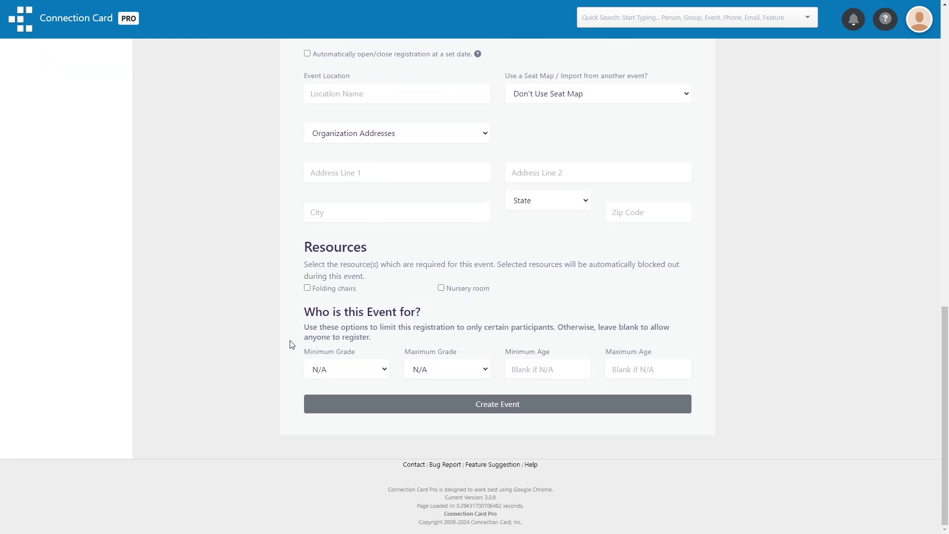
{"action": "left_click", "coordinate": [357, 405]}
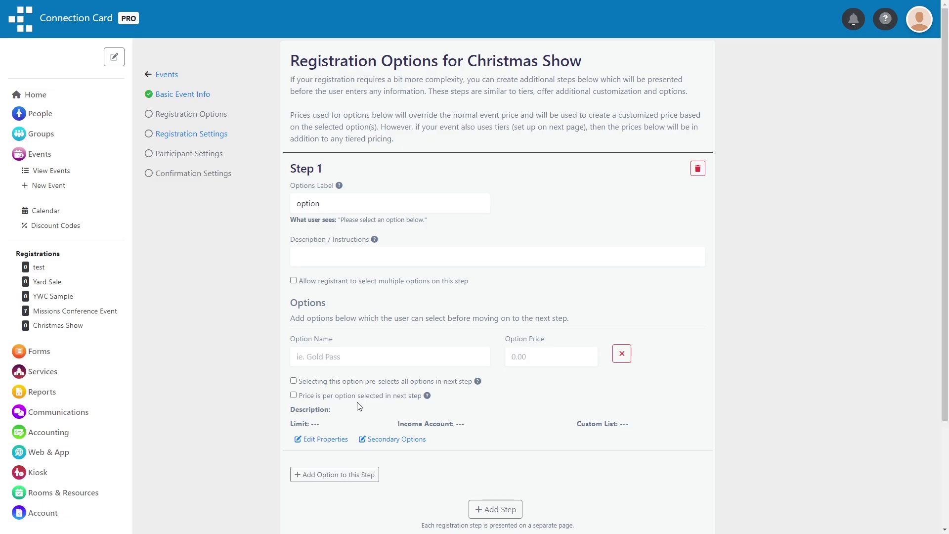
Label step 1's options 'evening' and add a Friday evening option limited to 100
{"action": "left_click", "coordinate": [377, 203]}
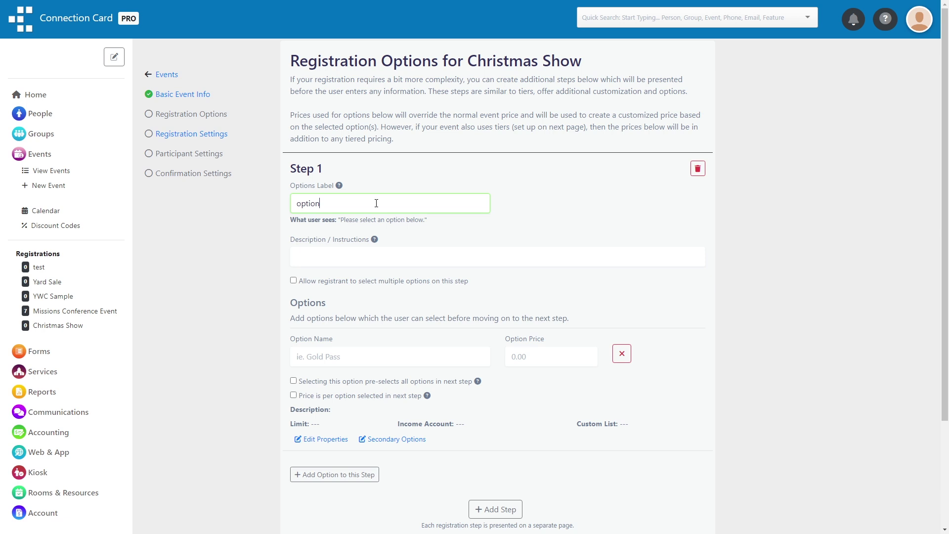
{"action": "key", "text": "ctrl+a"}
{"action": "type", "text": "evening"}
{"action": "scroll", "coordinate": [376, 204], "scroll_direction": "down", "scroll_amount": 2}
{"action": "left_click", "coordinate": [373, 257]}
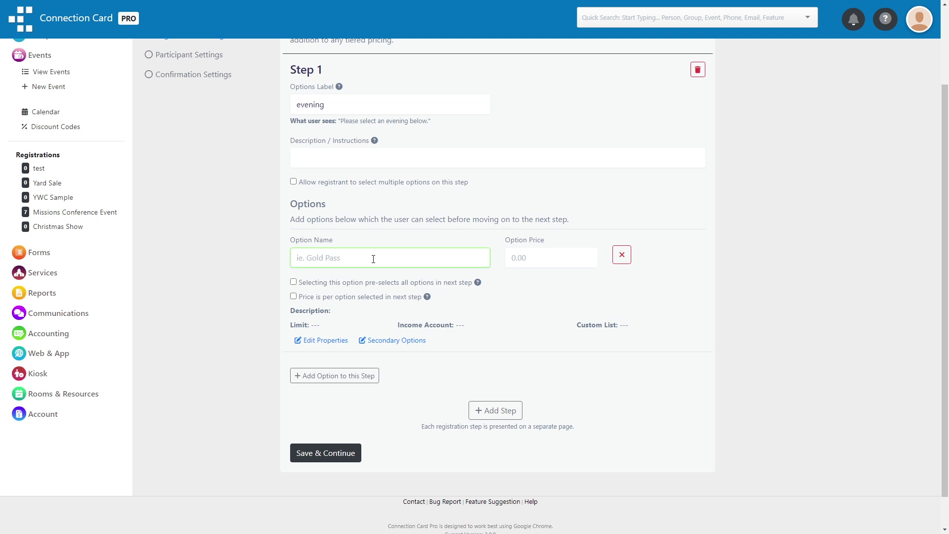
{"action": "type", "text": "Friday evening"}
{"action": "left_click", "coordinate": [326, 340]}
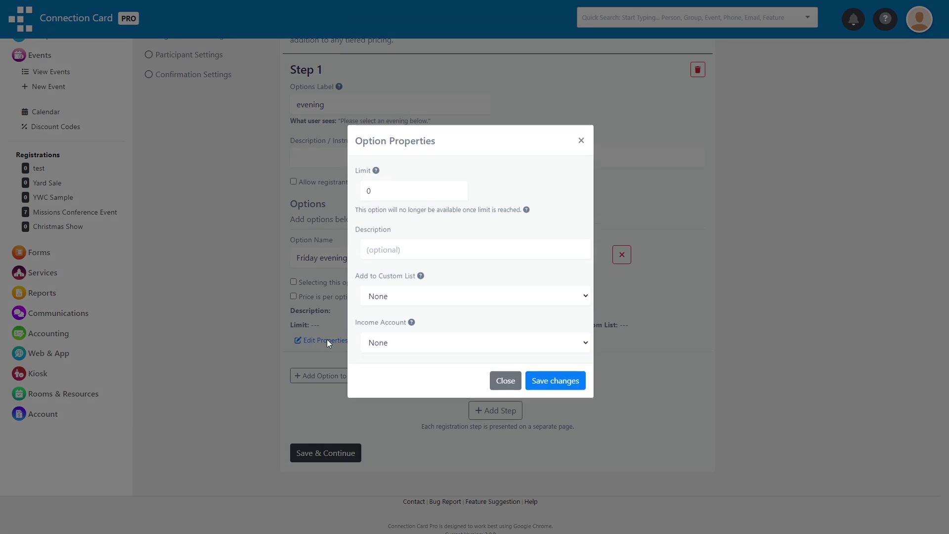
{"action": "left_click", "coordinate": [402, 201]}
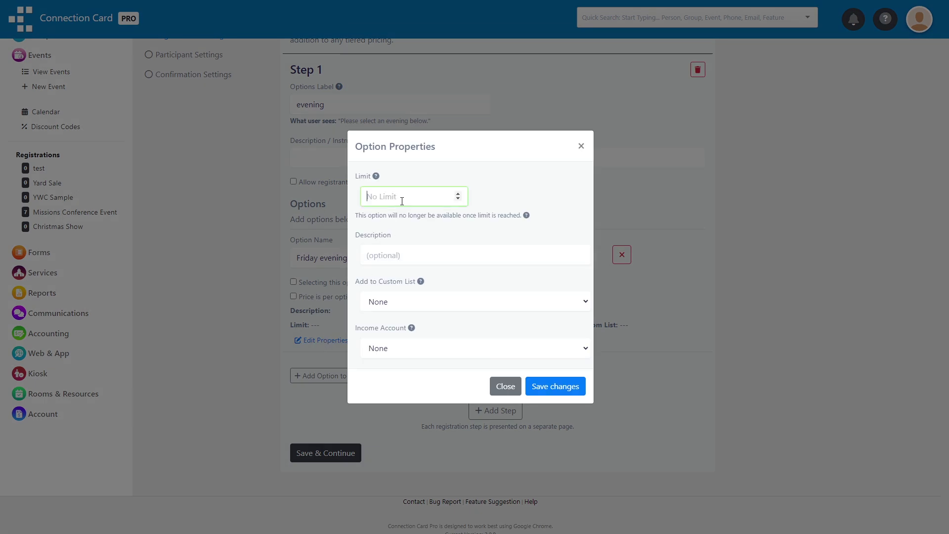
{"action": "type", "text": "100"}
{"action": "left_click", "coordinate": [555, 386]}
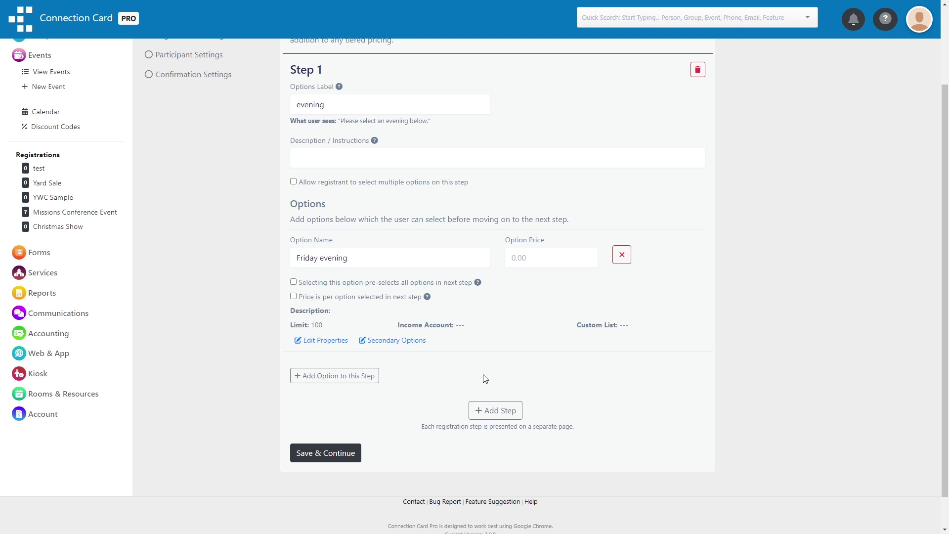
Add a Saturday evening option limited to 100, then add a second step
{"action": "left_click", "coordinate": [373, 376]}
{"action": "scroll", "coordinate": [366, 377], "scroll_direction": "down", "scroll_amount": 1}
{"action": "type", "text": "S"}
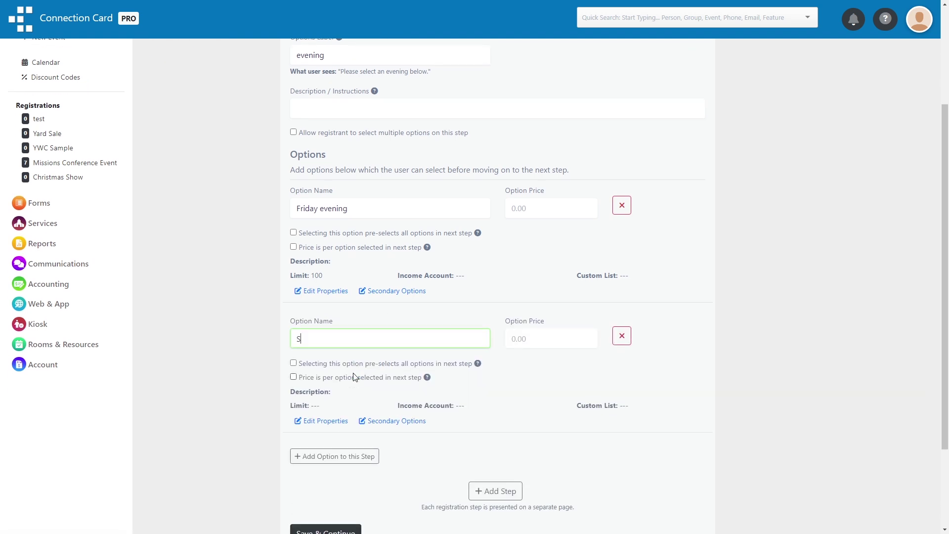
{"action": "type", "text": "aturday evening"}
{"action": "scroll", "coordinate": [349, 376], "scroll_direction": "down", "scroll_amount": 1}
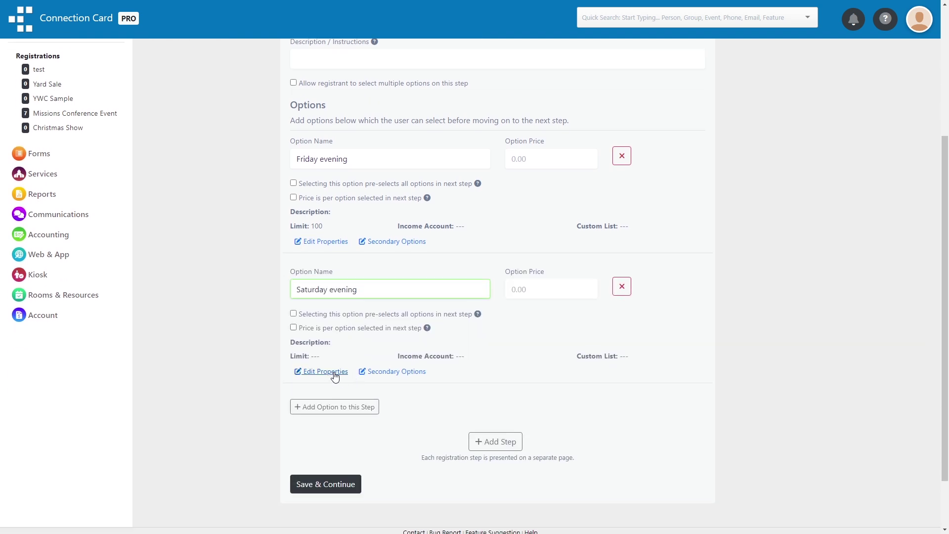
{"action": "left_click", "coordinate": [330, 374]}
{"action": "left_click", "coordinate": [420, 196]}
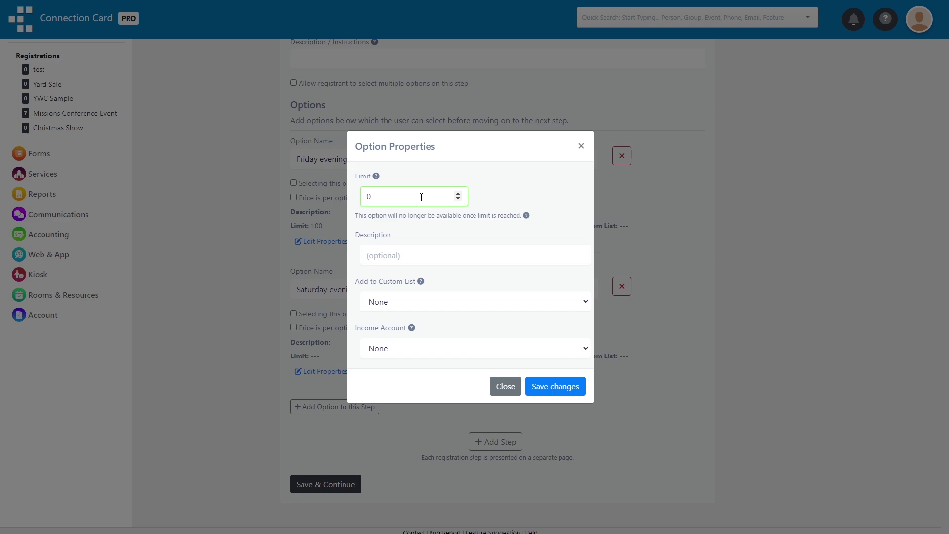
{"action": "key", "text": "BackSpace"}
{"action": "type", "text": "100"}
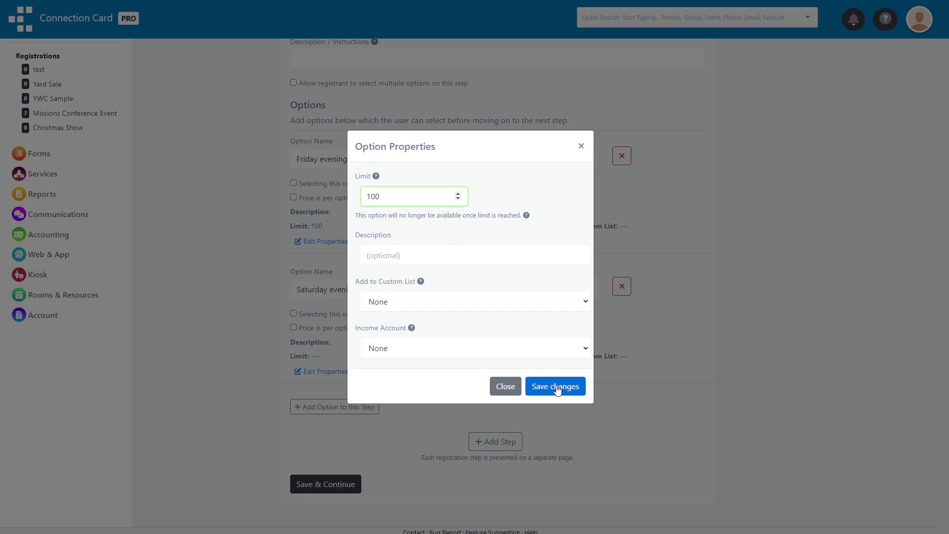
{"action": "left_click", "coordinate": [556, 387]}
{"action": "scroll", "coordinate": [434, 318], "scroll_direction": "down", "scroll_amount": 1}
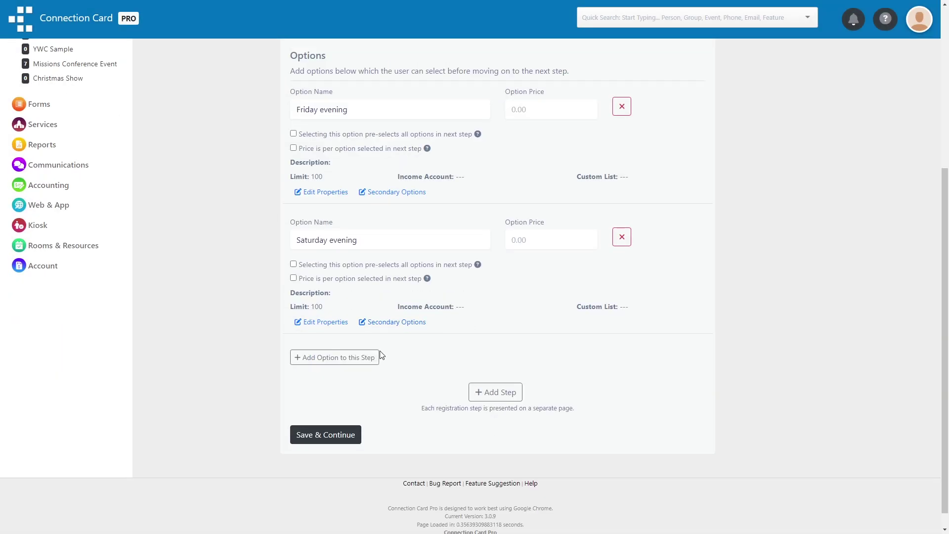
{"action": "left_click", "coordinate": [490, 392]}
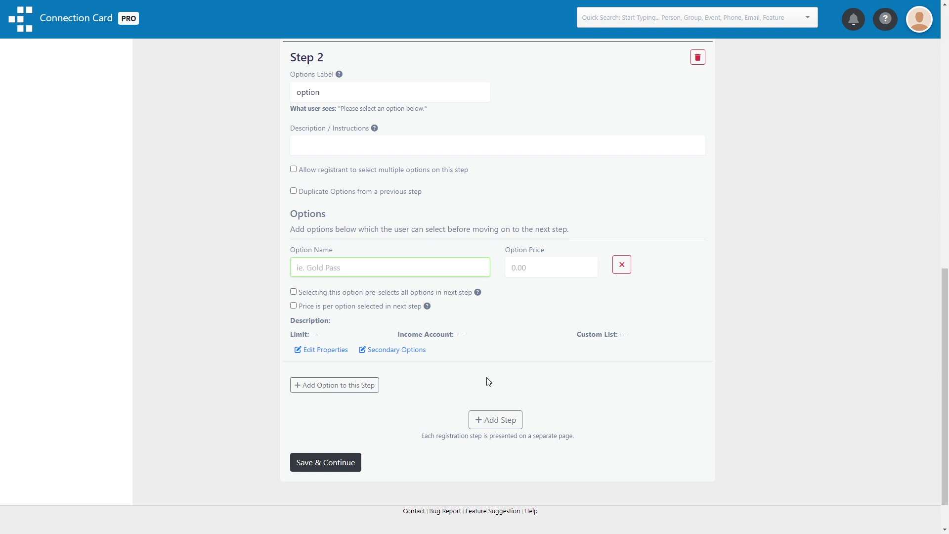
Label step 2 'timeslot' and give it a first option of 8:00
{"action": "scroll", "coordinate": [387, 163], "scroll_direction": "up", "scroll_amount": 3}
{"action": "double_click", "coordinate": [369, 246]}
{"action": "type", "text": "timeslot"}
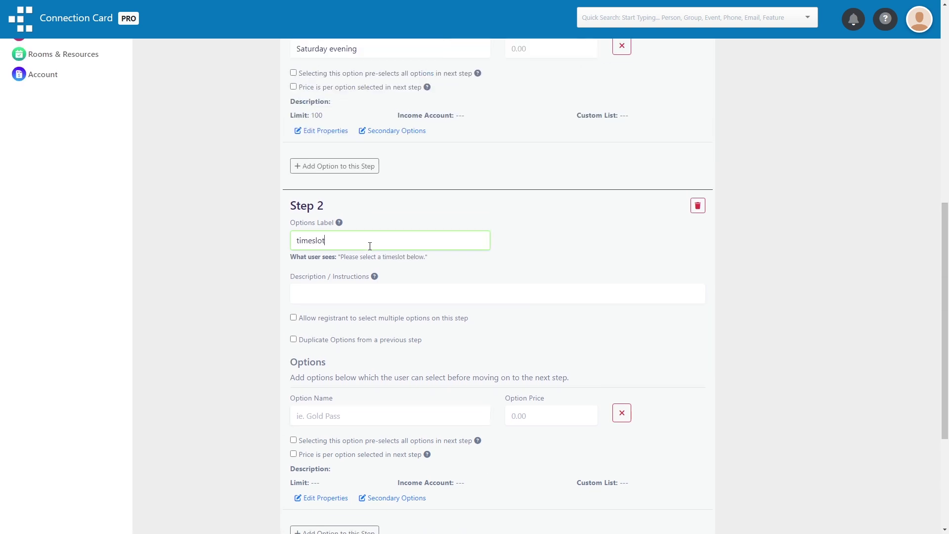
{"action": "scroll", "coordinate": [369, 245], "scroll_direction": "down", "scroll_amount": 2}
{"action": "left_click", "coordinate": [357, 317]}
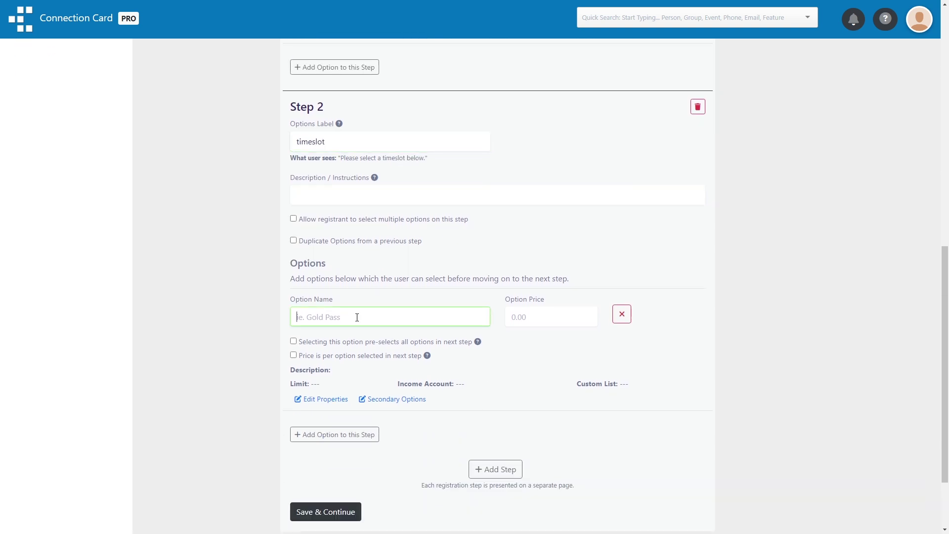
{"action": "type", "text": "8:00"}
{"action": "scroll", "coordinate": [343, 364], "scroll_direction": "down", "scroll_amount": 1}
Add the 8:15, 8:30 and 8:45 timeslots and save the registration options
{"action": "left_click", "coordinate": [339, 387]}
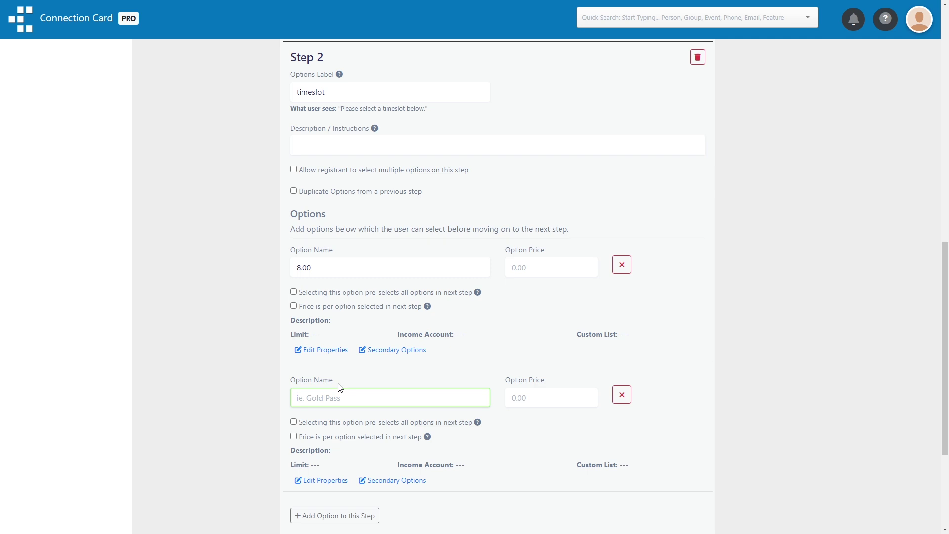
{"action": "type", "text": "8:15"}
{"action": "key", "text": "Return"}
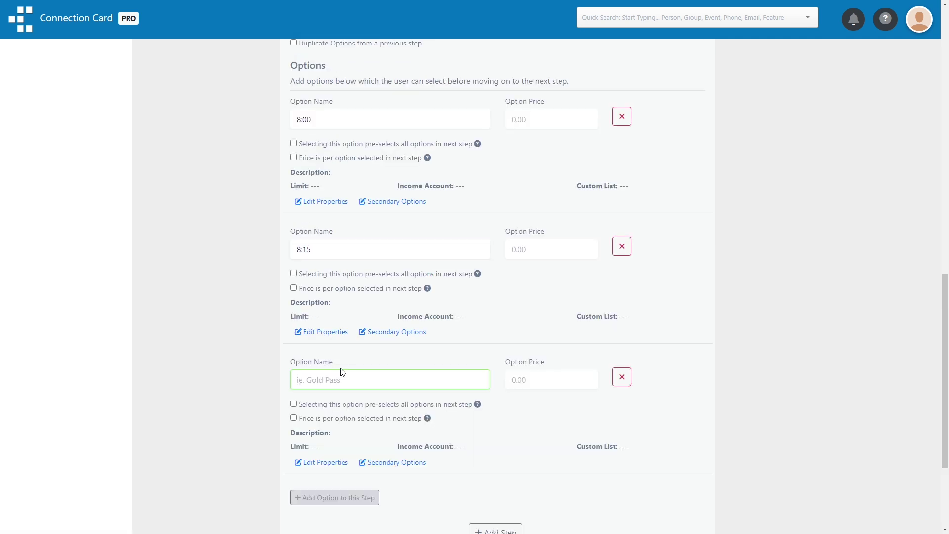
{"action": "type", "text": "8:30"}
{"action": "key", "text": "Return"}
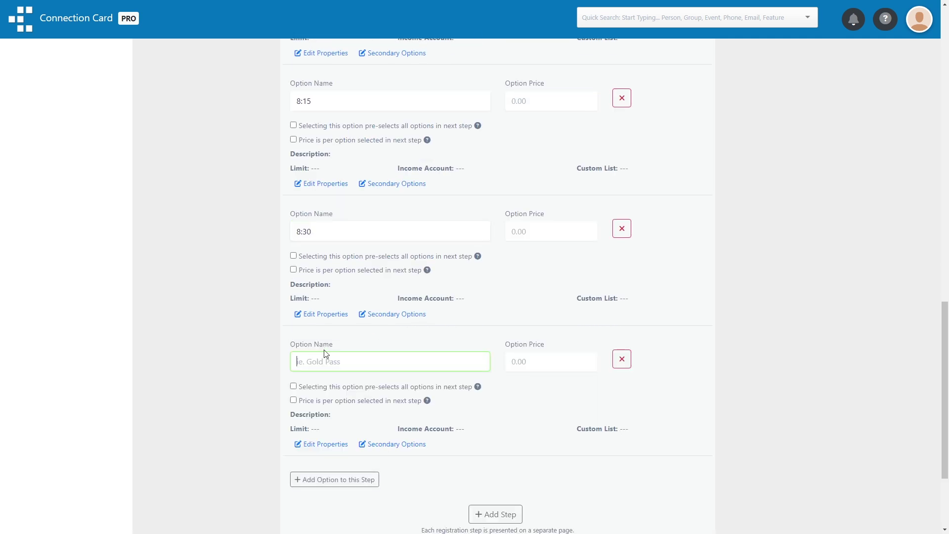
{"action": "type", "text": "8:45"}
{"action": "scroll", "coordinate": [329, 360], "scroll_direction": "down", "scroll_amount": 2}
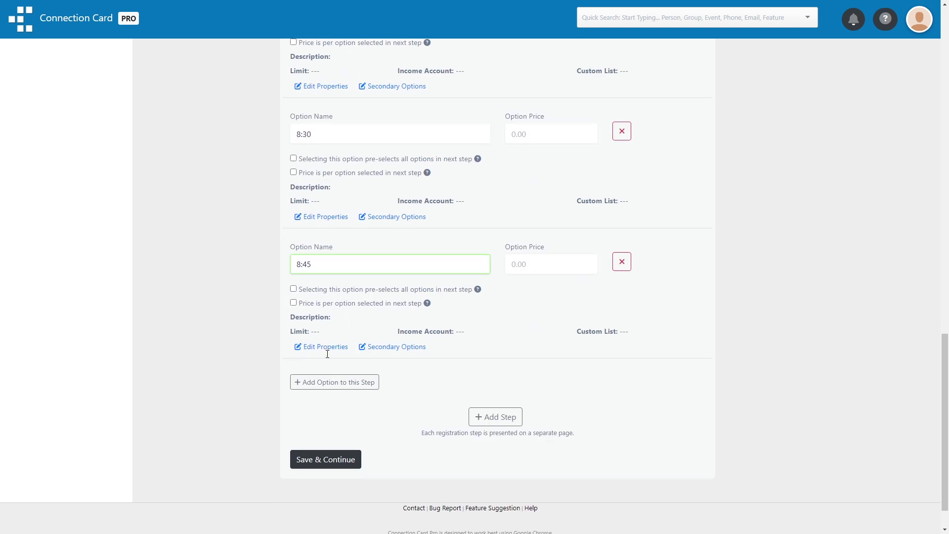
{"action": "left_click", "coordinate": [330, 458]}
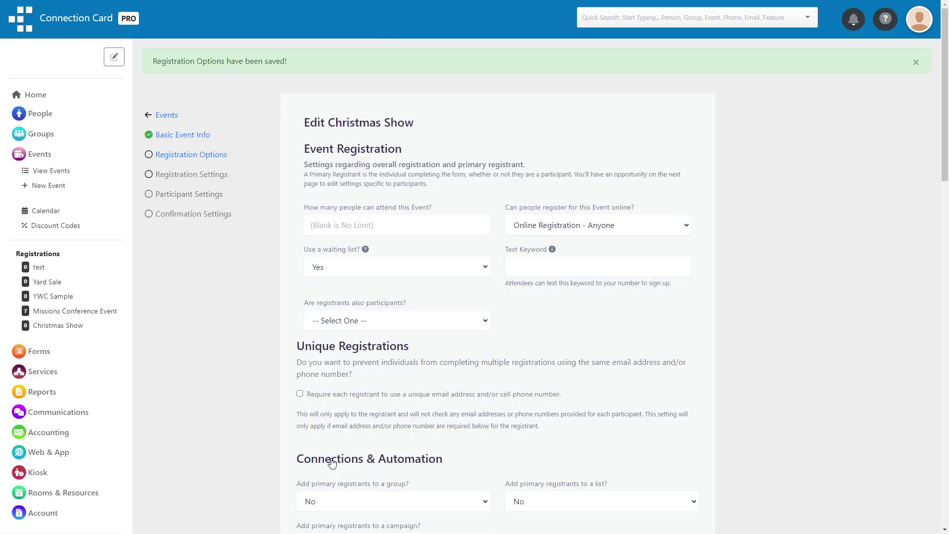
Start a Christmas Show test registration choosing Friday evening and the 8:15 timeslot
{"action": "left_click", "coordinate": [171, 115]}
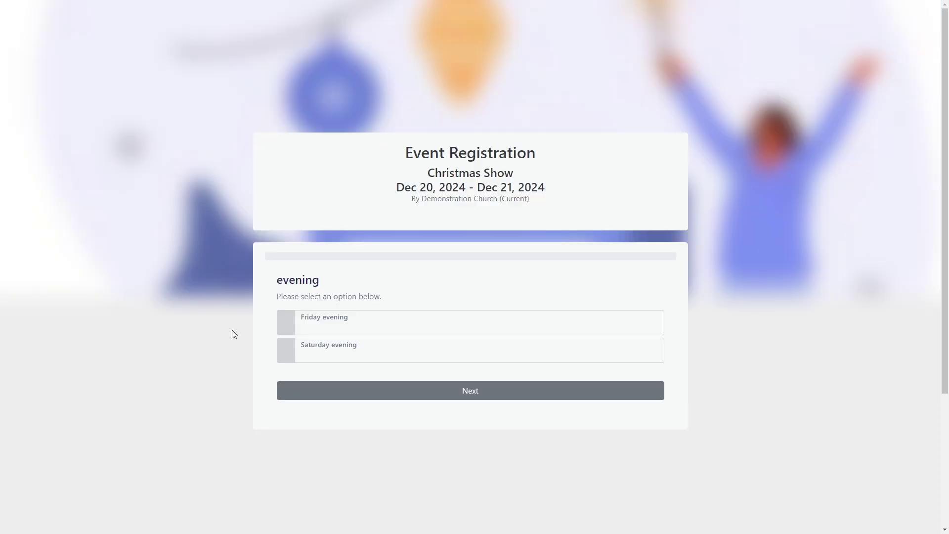
{"action": "left_click", "coordinate": [363, 324]}
{"action": "left_click", "coordinate": [377, 391]}
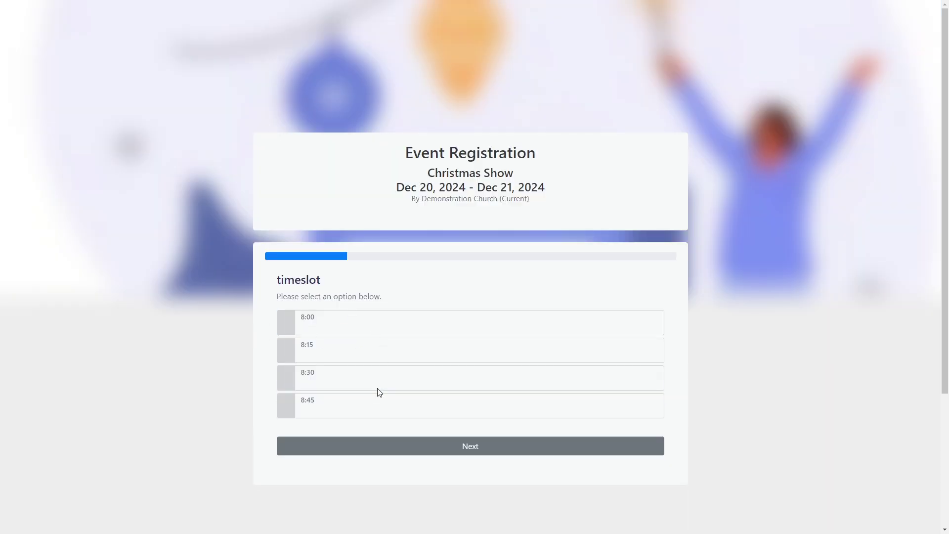
{"action": "left_click", "coordinate": [377, 352]}
{"action": "left_click", "coordinate": [376, 445]}
Enter the registrant's name, e-mail and phone number, then complete the registration
{"action": "type", "text": "John"}
{"action": "key", "text": "Tab"}
{"action": "type", "text": "Doe"}
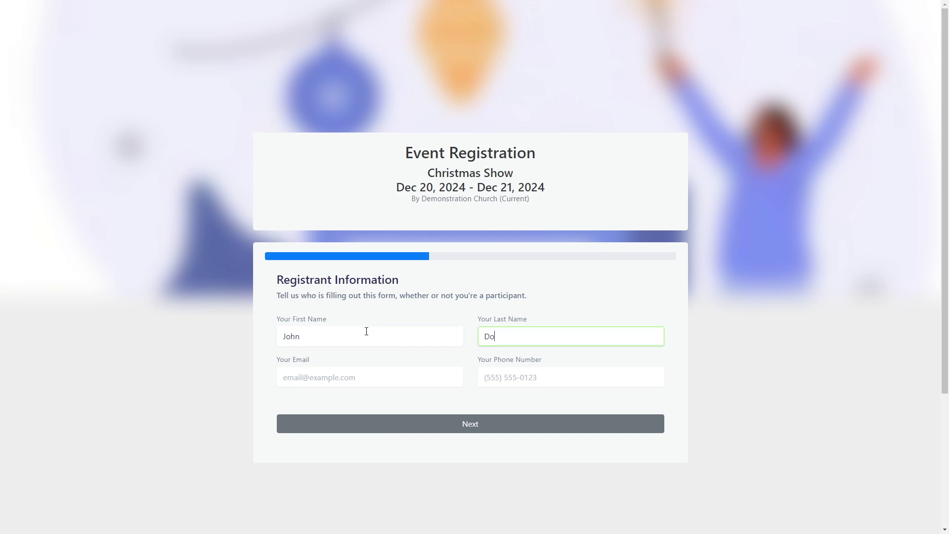
{"action": "key", "text": "Tab"}
{"action": "type", "text": "john@example.com"}
{"action": "key", "text": "Tab"}
{"action": "type", "text": "5555551234"}
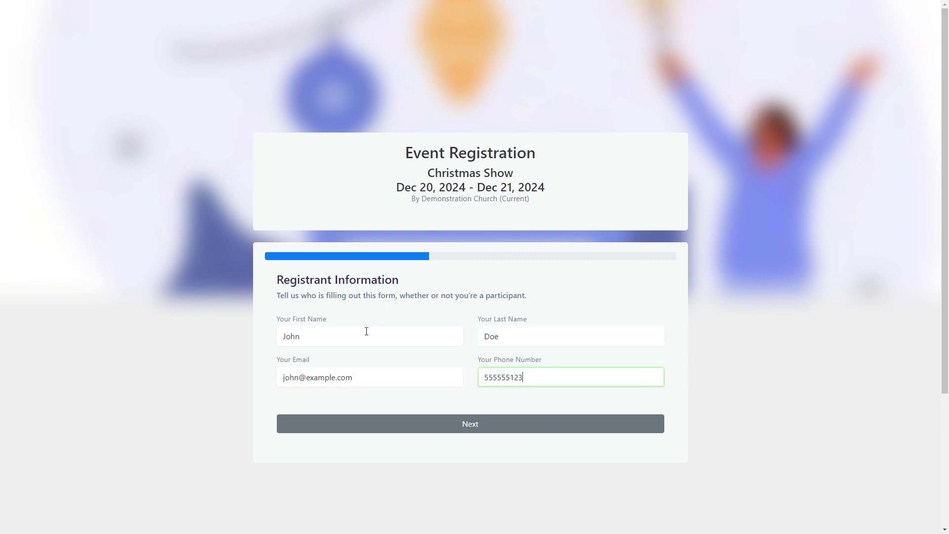
{"action": "left_click", "coordinate": [367, 424]}
{"action": "scroll", "coordinate": [363, 396], "scroll_direction": "down", "scroll_amount": 1}
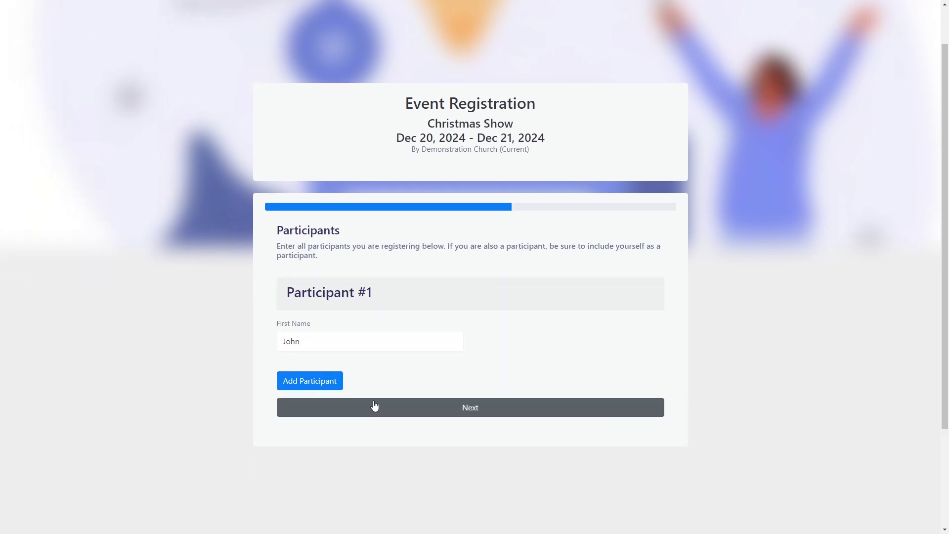
{"action": "left_click", "coordinate": [375, 406]}
{"action": "left_click", "coordinate": [413, 438]}
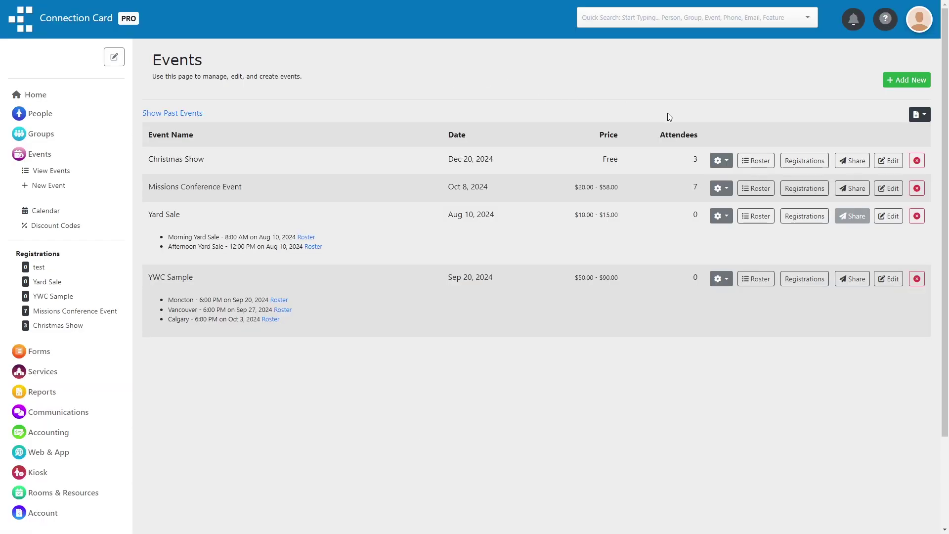
Edit Christmas Show to reserve folding chairs, set minimum age 5, and save
{"action": "left_click", "coordinate": [889, 160]}
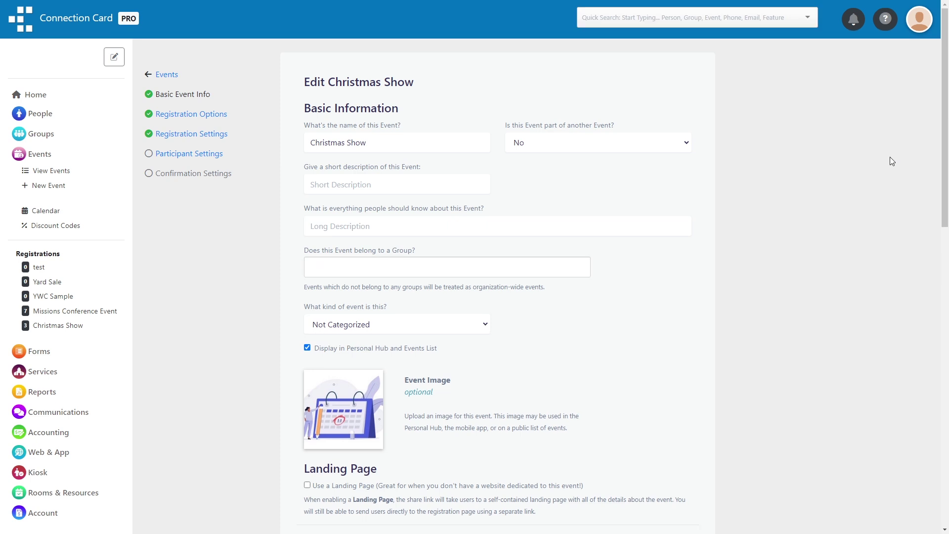
{"action": "scroll", "coordinate": [891, 161], "scroll_direction": "down", "scroll_amount": 20}
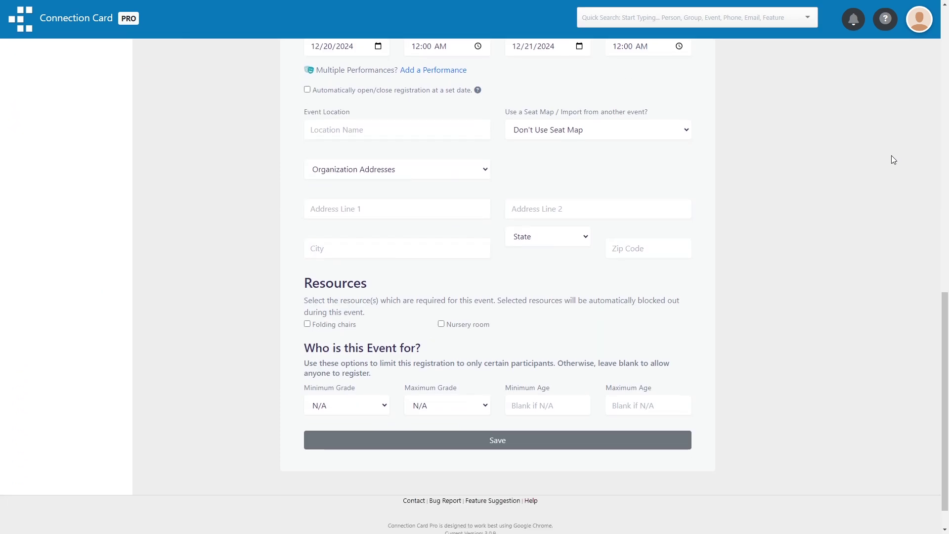
{"action": "scroll", "coordinate": [894, 159], "scroll_direction": "down", "scroll_amount": 1}
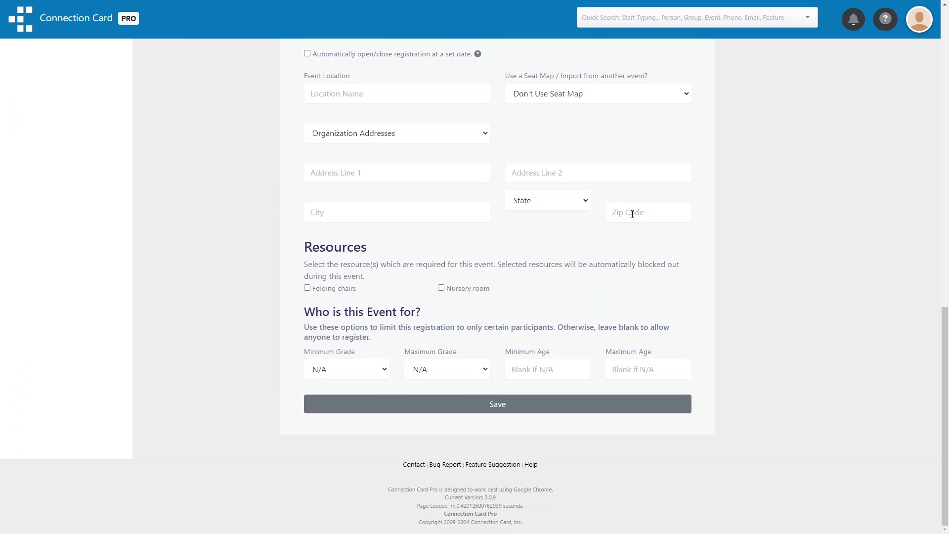
{"action": "left_click", "coordinate": [341, 291]}
{"action": "left_click", "coordinate": [525, 371]}
{"action": "type", "text": "5"}
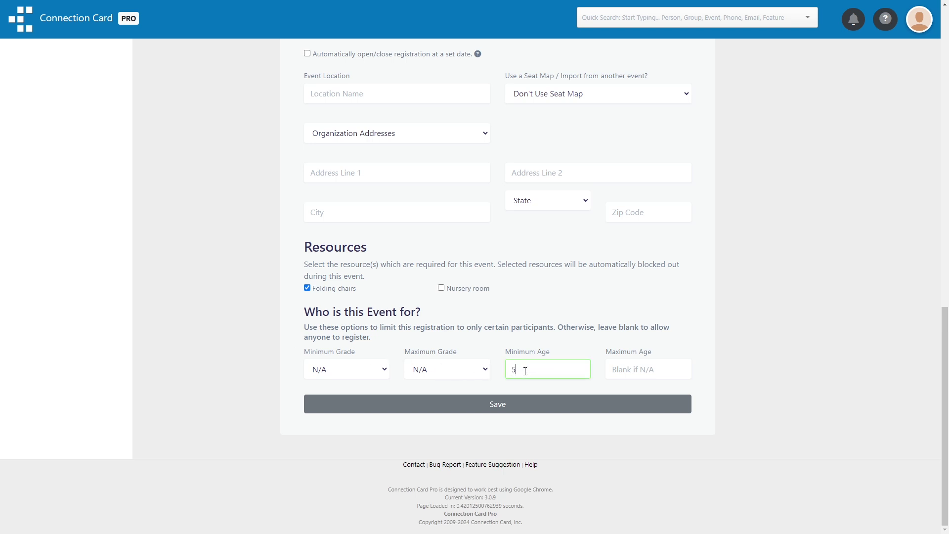
{"action": "left_click", "coordinate": [291, 373]}
{"action": "left_click", "coordinate": [332, 400]}
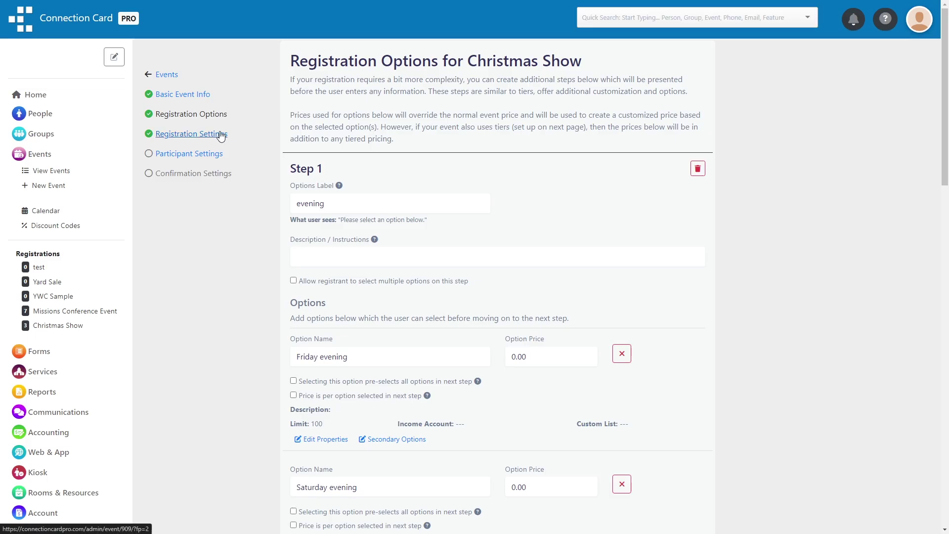
Add a dropdown registration question: 'Would your group like a printout to follow along?'
{"action": "left_click", "coordinate": [221, 134]}
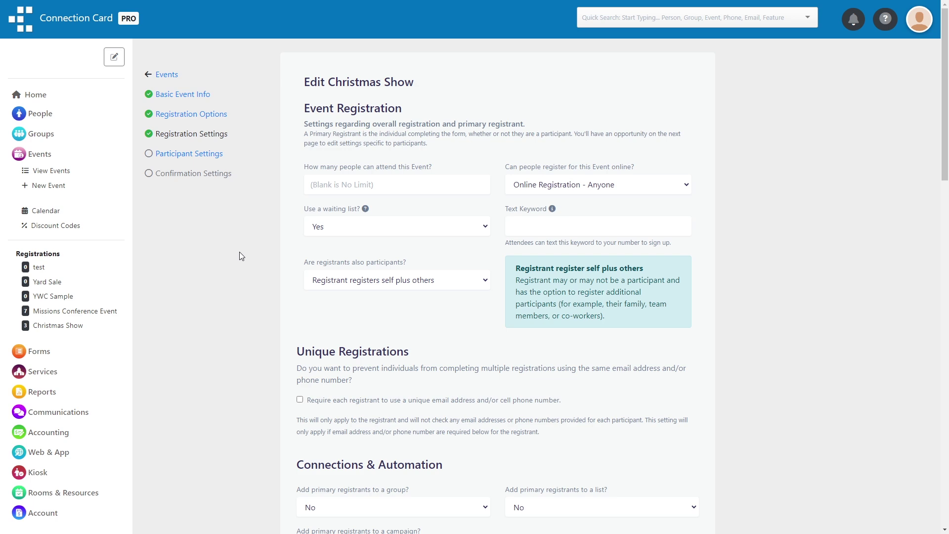
{"action": "scroll", "coordinate": [241, 256], "scroll_direction": "down", "scroll_amount": 7}
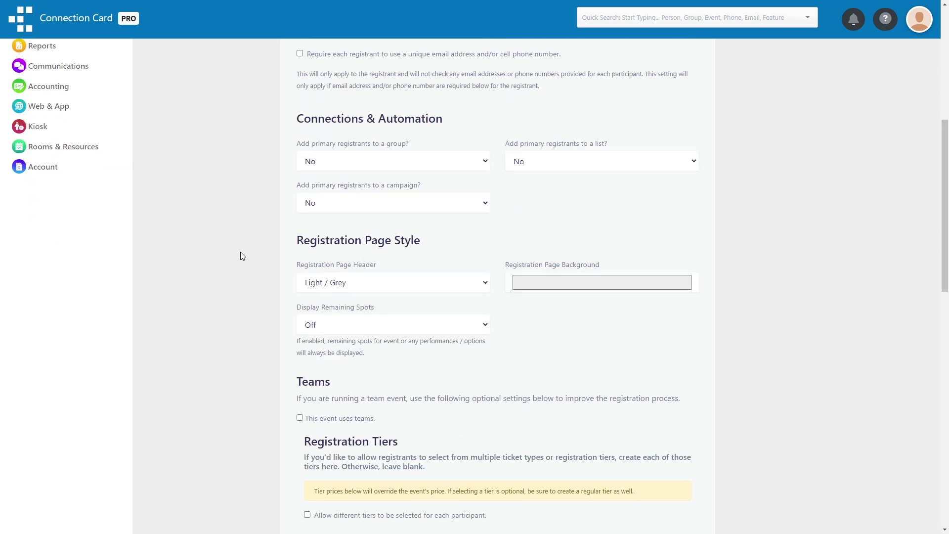
{"action": "scroll", "coordinate": [241, 252], "scroll_direction": "down", "scroll_amount": 12}
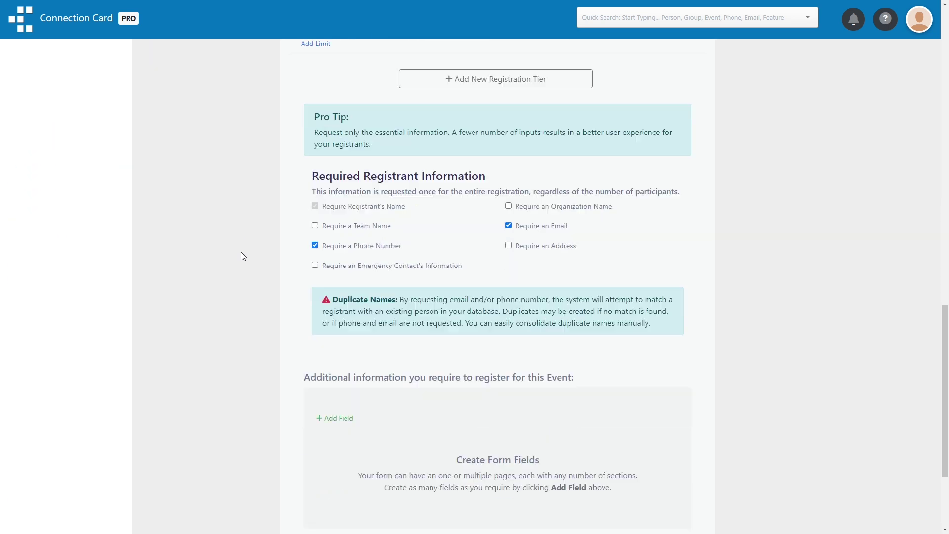
{"action": "scroll", "coordinate": [241, 253], "scroll_direction": "down", "scroll_amount": 1}
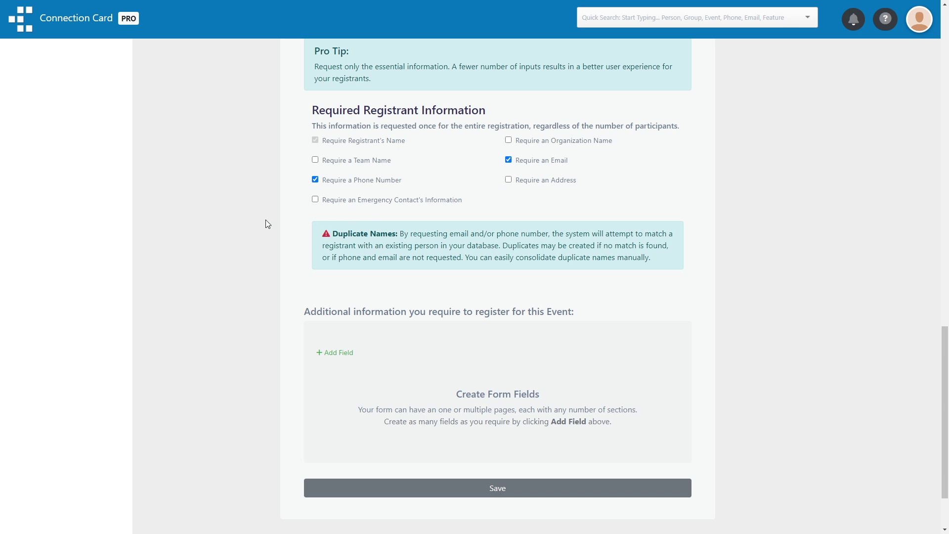
{"action": "scroll", "coordinate": [265, 219], "scroll_direction": "down", "scroll_amount": 1}
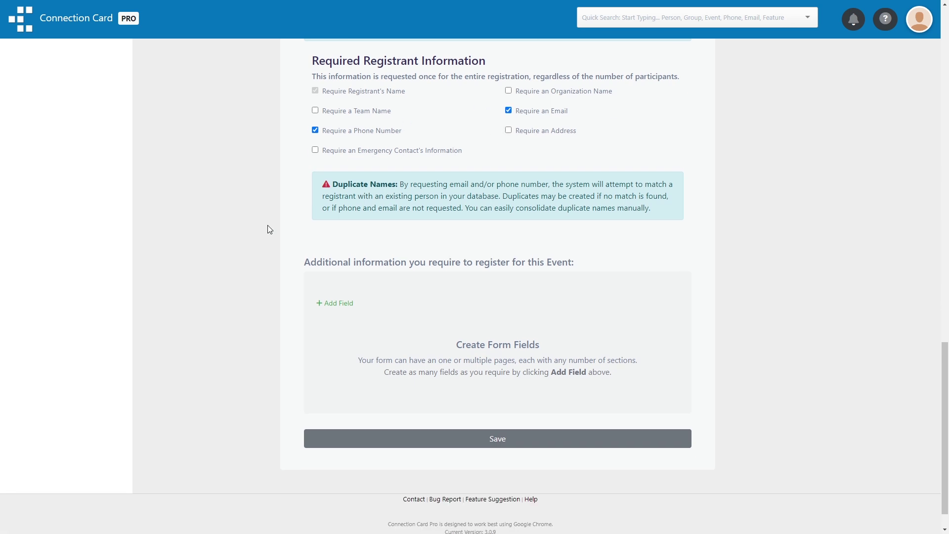
{"action": "left_click", "coordinate": [335, 303]}
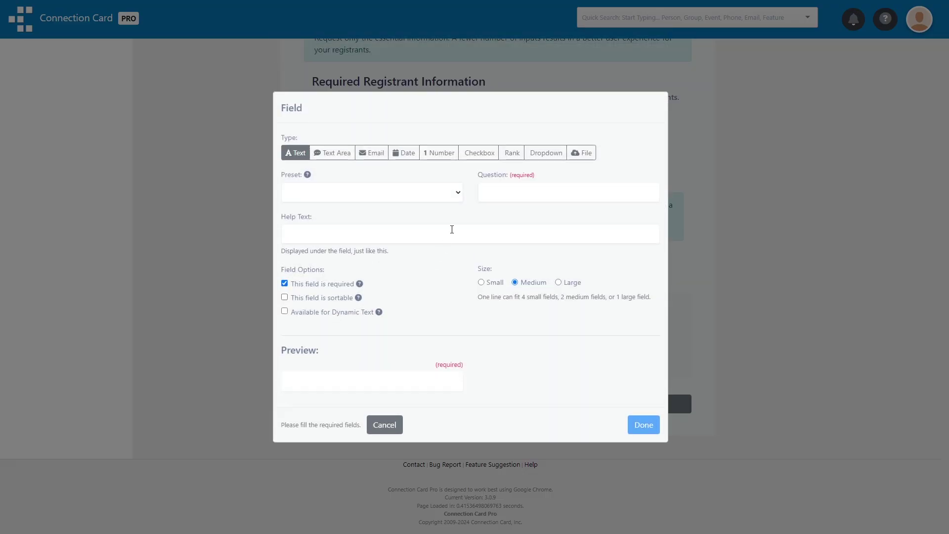
{"action": "left_click", "coordinate": [544, 153]}
{"action": "left_click", "coordinate": [521, 127]}
{"action": "type", "text": "Would your gro"}
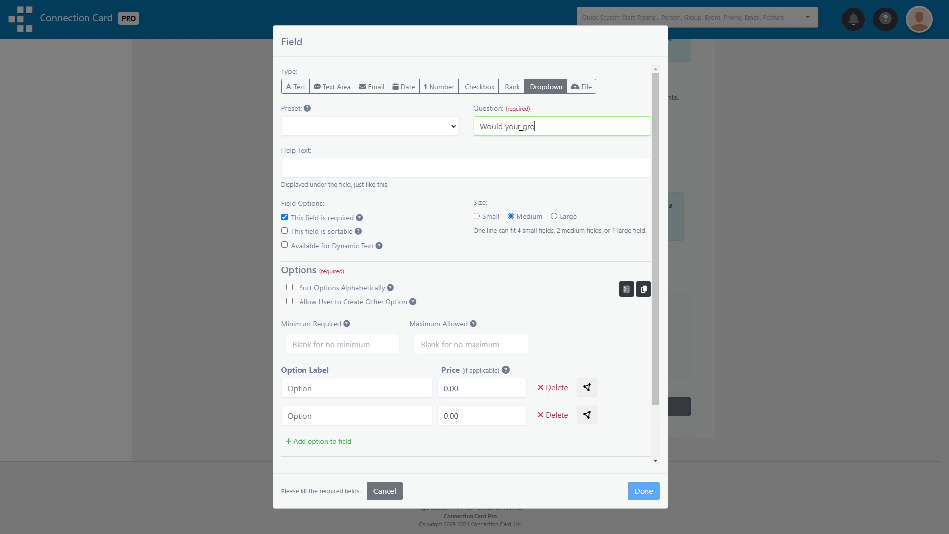
{"action": "type", "text": "up like a printout to follow along?"}
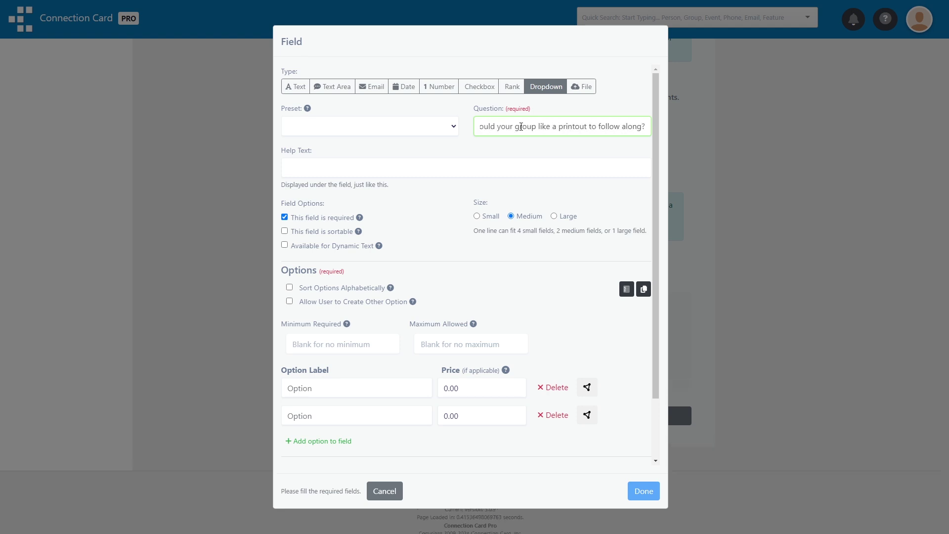
Give the dropdown the options yes (price 1) and no
{"action": "left_click", "coordinate": [354, 395]}
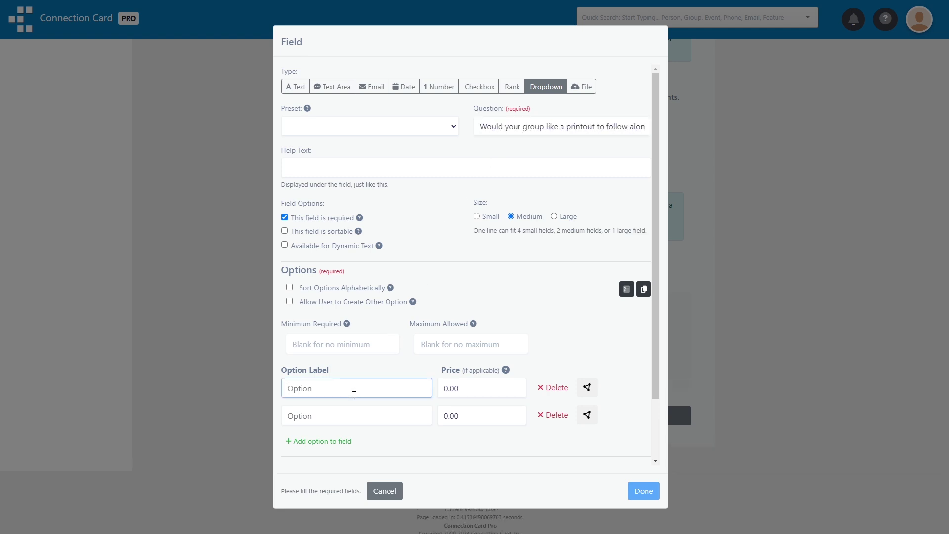
{"action": "type", "text": "yes"}
{"action": "left_click", "coordinate": [474, 393]}
{"action": "type", "text": "1"}
{"action": "left_click", "coordinate": [364, 411]}
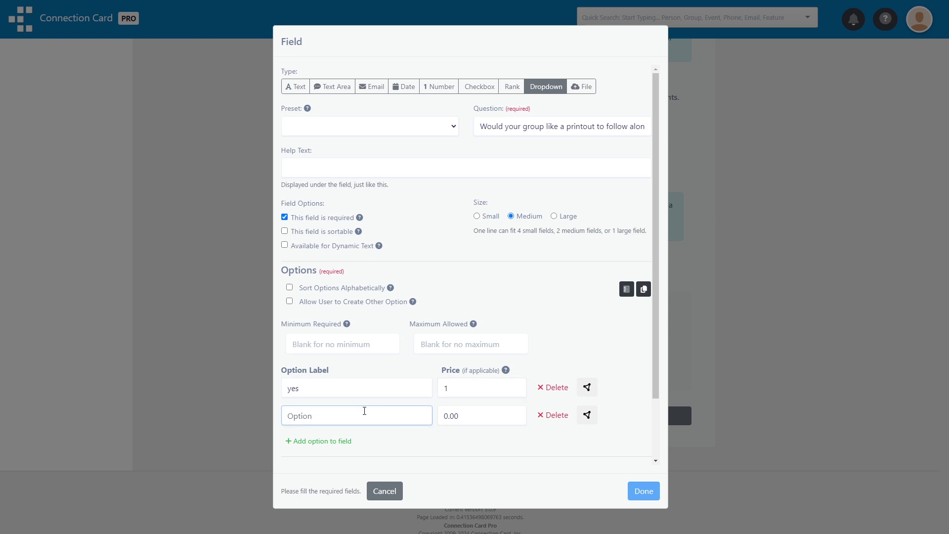
{"action": "type", "text": "no"}
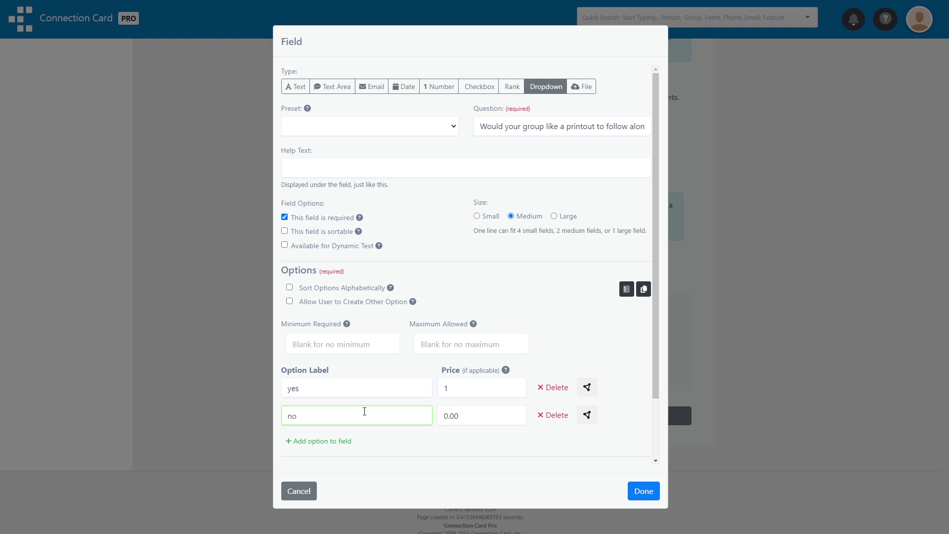
{"action": "left_click", "coordinate": [642, 491]}
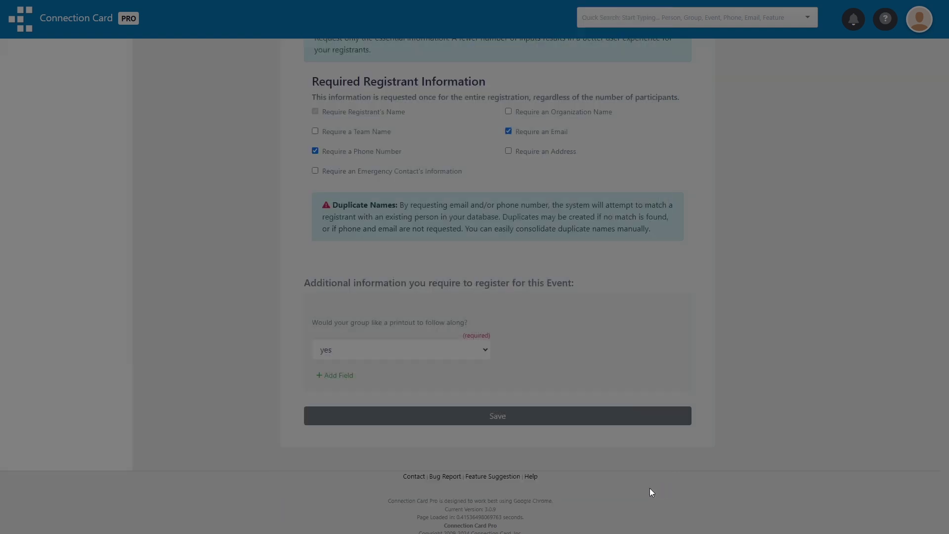
Save the registration settings and require each participant's birthday
{"action": "left_click", "coordinate": [564, 418]}
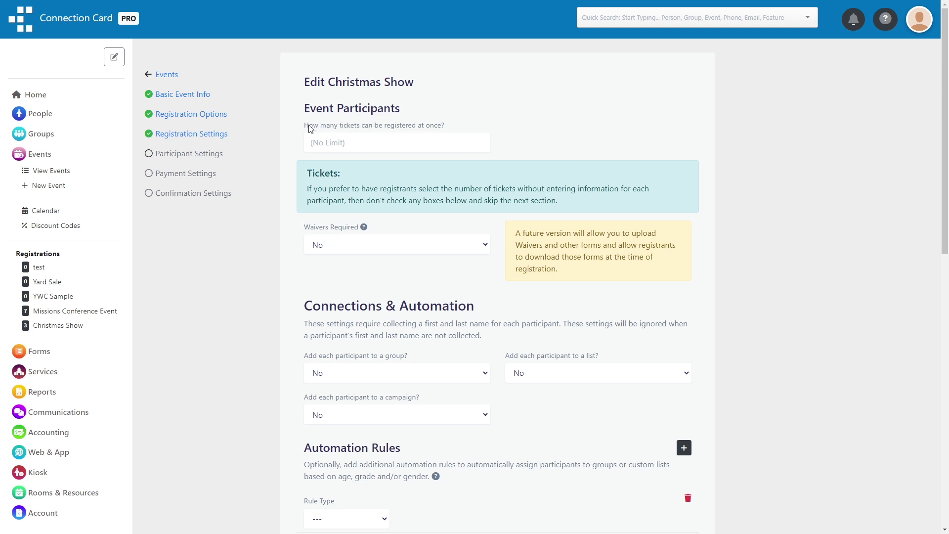
{"action": "scroll", "coordinate": [272, 274], "scroll_direction": "down", "scroll_amount": 7}
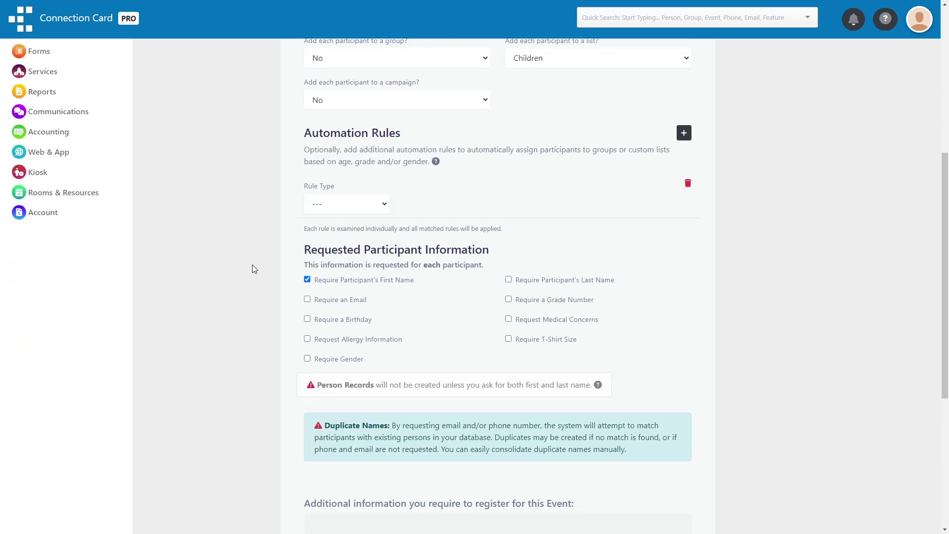
{"action": "left_click", "coordinate": [320, 288]}
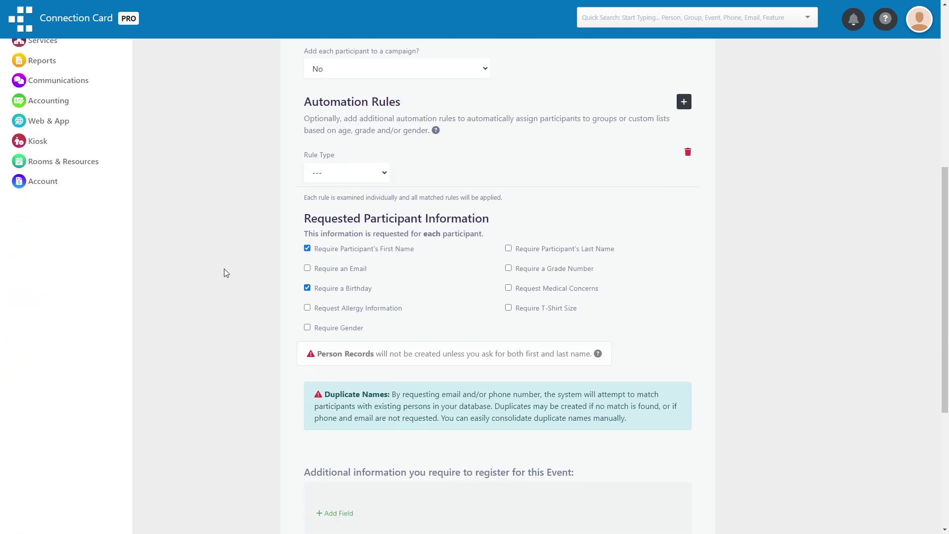
Add a checkbox question 'Would you like dinner/dessert after the show?'
{"action": "scroll", "coordinate": [226, 273], "scroll_direction": "down", "scroll_amount": 3}
{"action": "scroll", "coordinate": [227, 274], "scroll_direction": "down", "scroll_amount": 2}
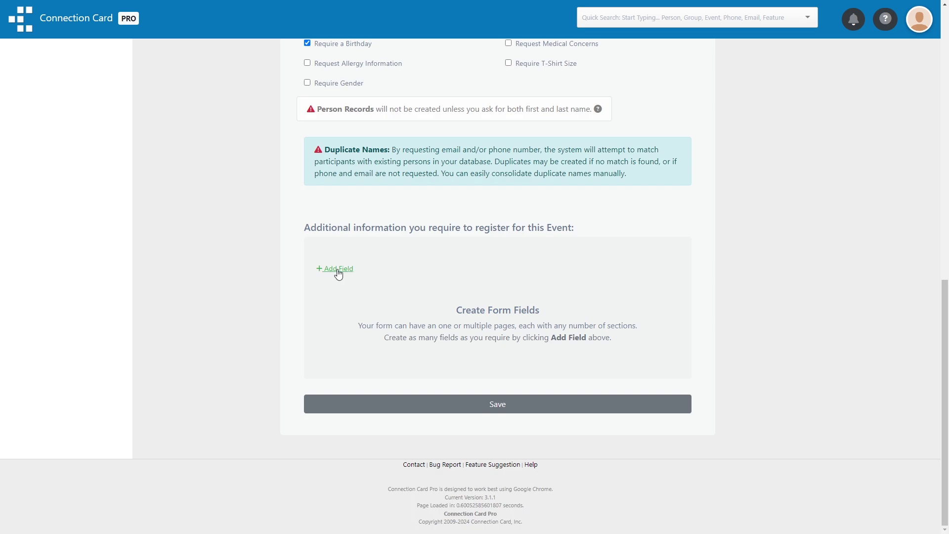
{"action": "left_click", "coordinate": [338, 270]}
{"action": "left_click", "coordinate": [490, 193]}
{"action": "type", "text": "Woul"}
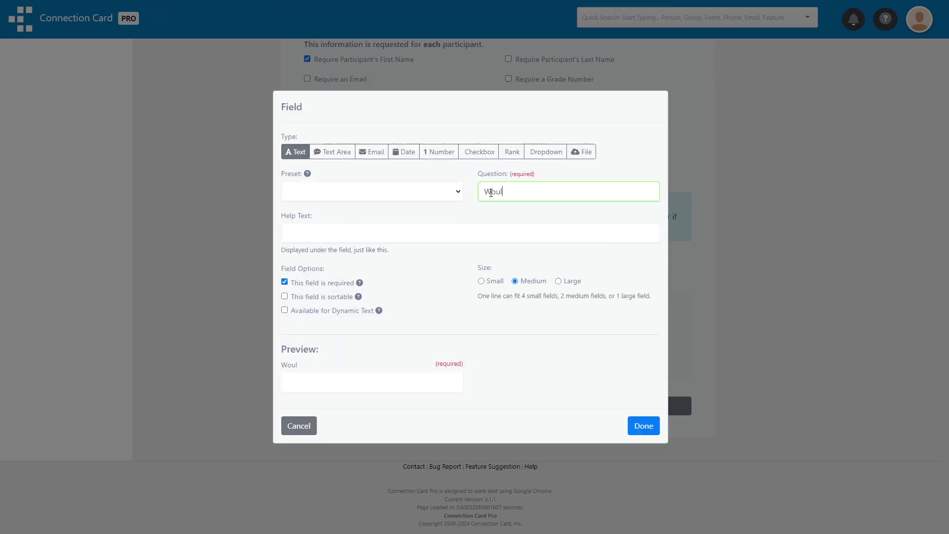
{"action": "type", "text": "d you like dinner/dessert after the show?"}
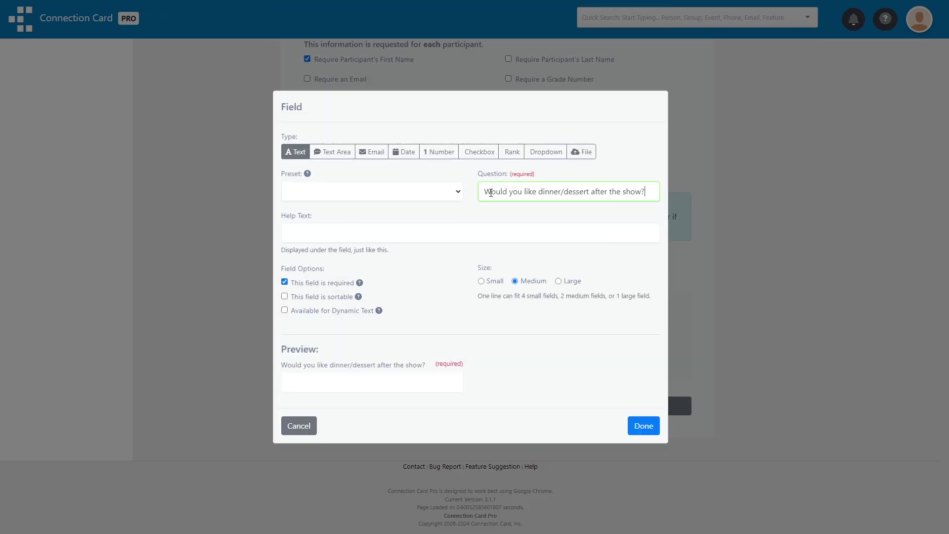
{"action": "left_click", "coordinate": [477, 153]}
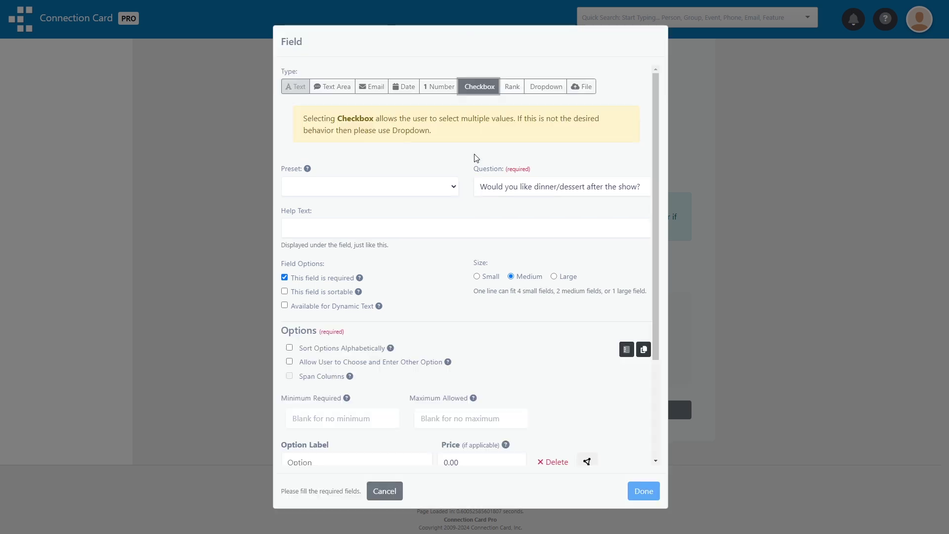
Give the question the choices Dinner (7) and Dessert (4) and finish it
{"action": "scroll", "coordinate": [462, 192], "scroll_direction": "down", "scroll_amount": 2}
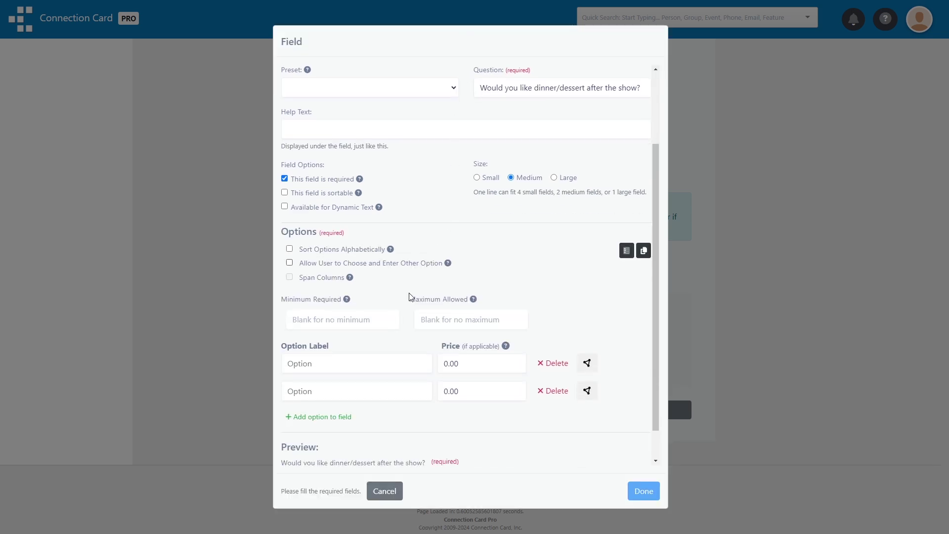
{"action": "left_click", "coordinate": [364, 362]}
{"action": "type", "text": "Dinner"}
{"action": "key", "text": "Tab"}
{"action": "type", "text": "7"}
{"action": "left_click", "coordinate": [340, 390]}
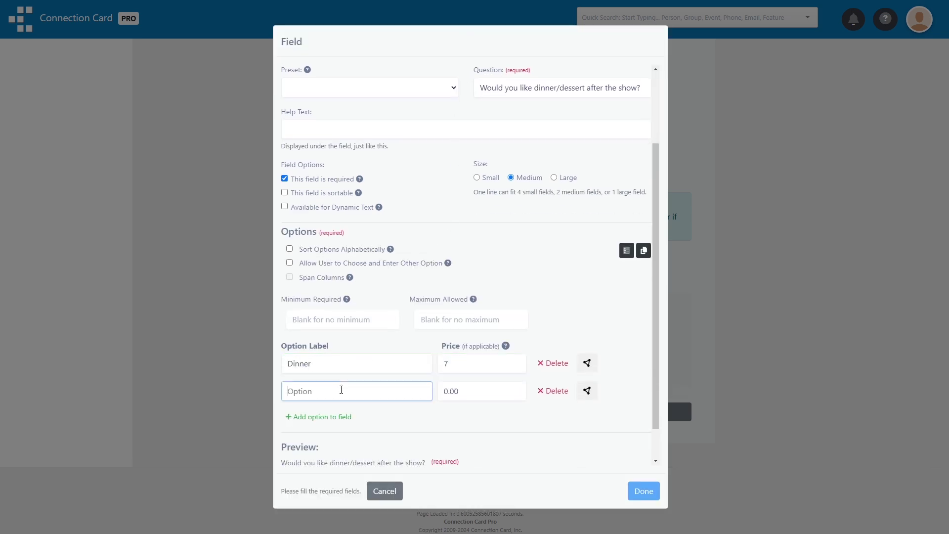
{"action": "type", "text": "Dessert"}
{"action": "key", "text": "Tab"}
{"action": "type", "text": "4"}
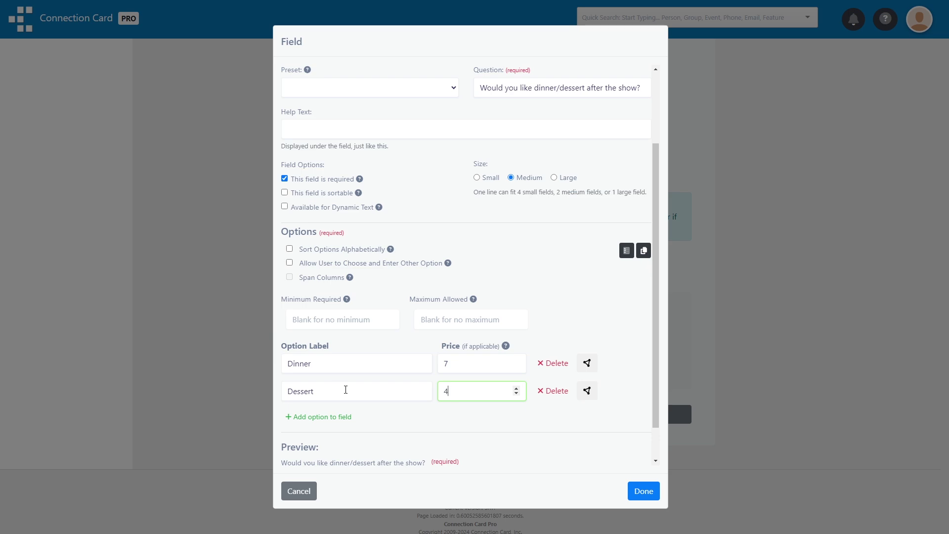
{"action": "left_click", "coordinate": [635, 487]}
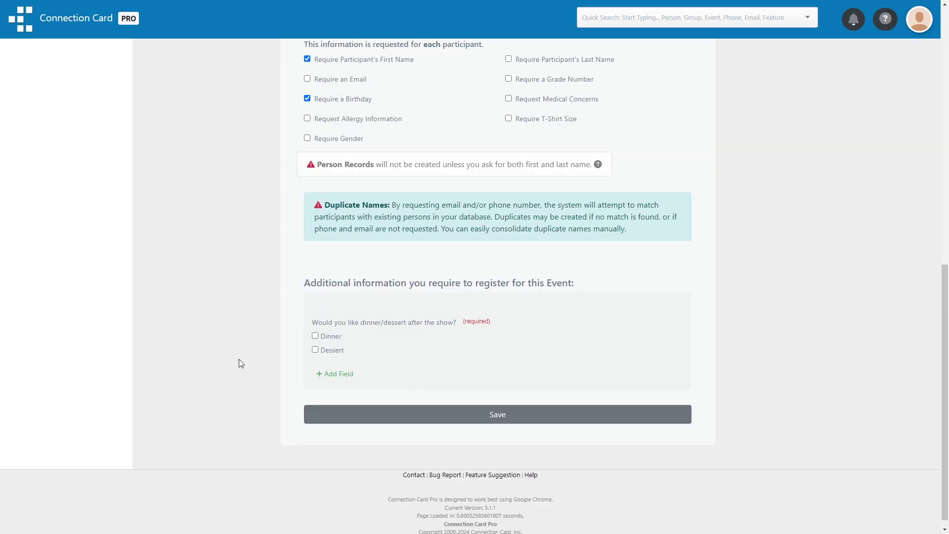
Create an age-based automation rule covering participants aged 5 to 18
{"action": "scroll", "coordinate": [239, 359], "scroll_direction": "up", "scroll_amount": 6}
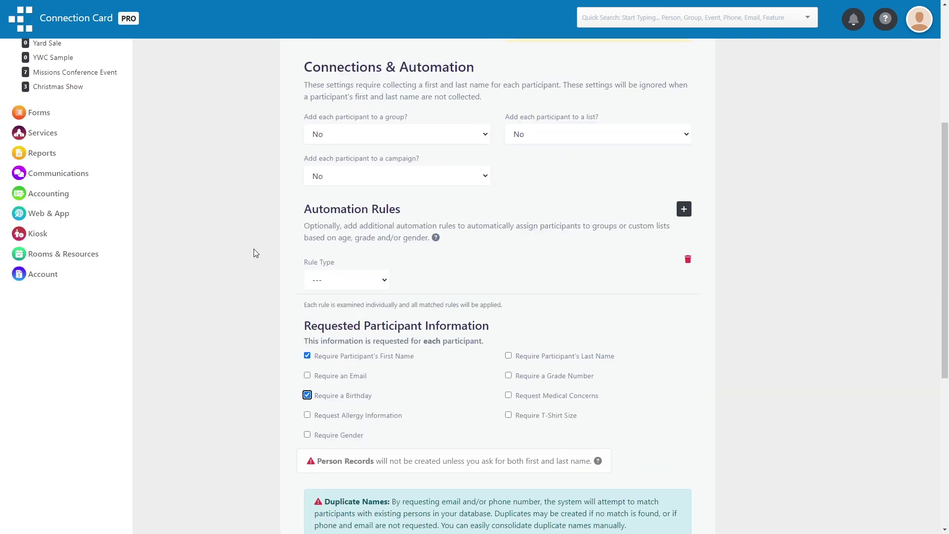
{"action": "scroll", "coordinate": [283, 222], "scroll_direction": "up", "scroll_amount": 2}
{"action": "left_click", "coordinate": [266, 239]}
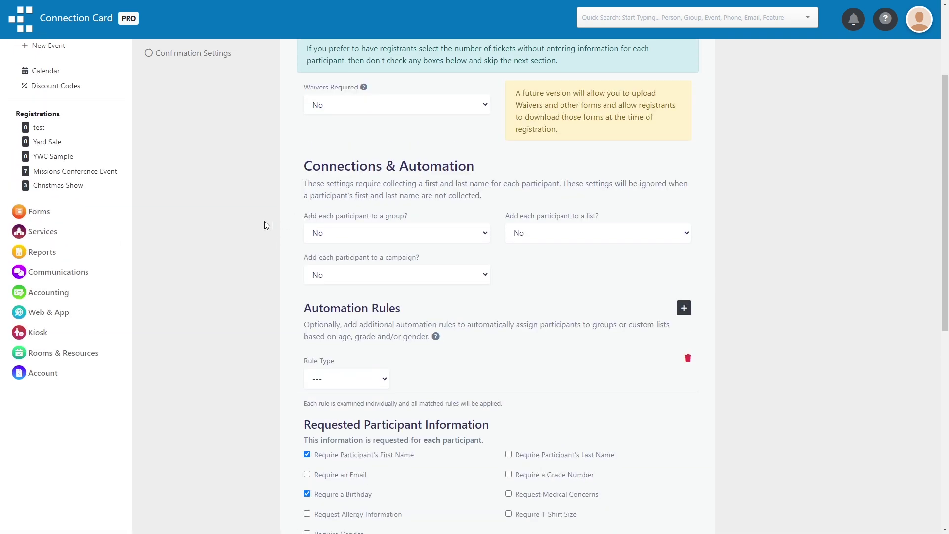
{"action": "left_click", "coordinate": [352, 380]}
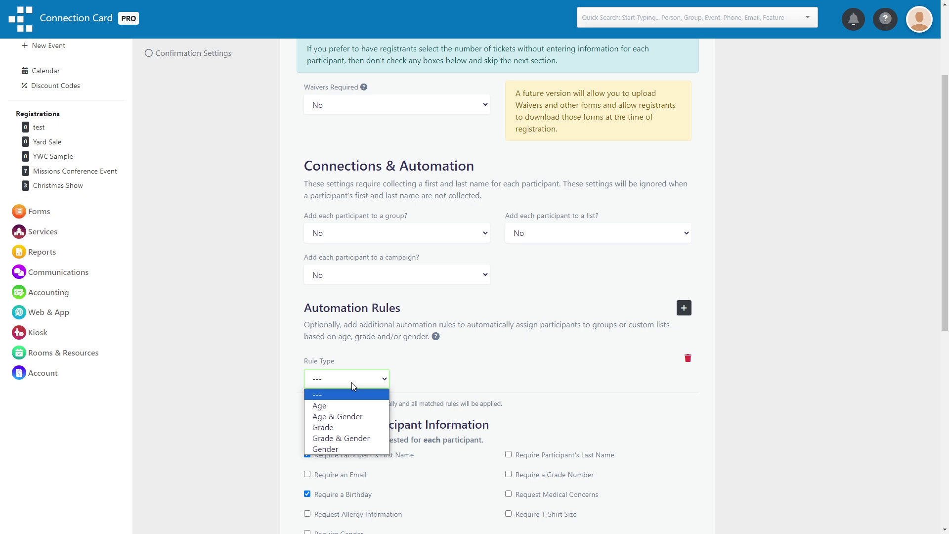
{"action": "left_click", "coordinate": [346, 404]}
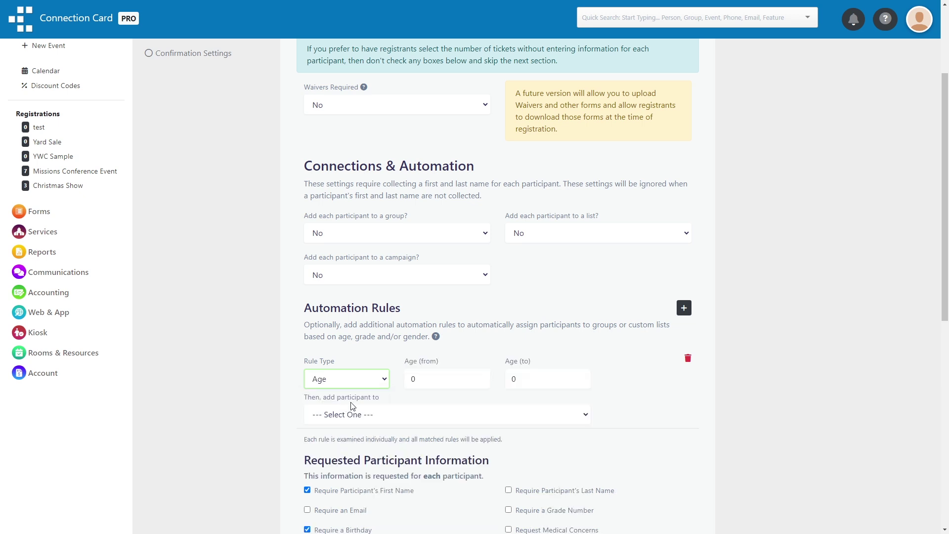
{"action": "left_click", "coordinate": [437, 383]}
{"action": "type", "text": "5"}
{"action": "left_click", "coordinate": [514, 378]}
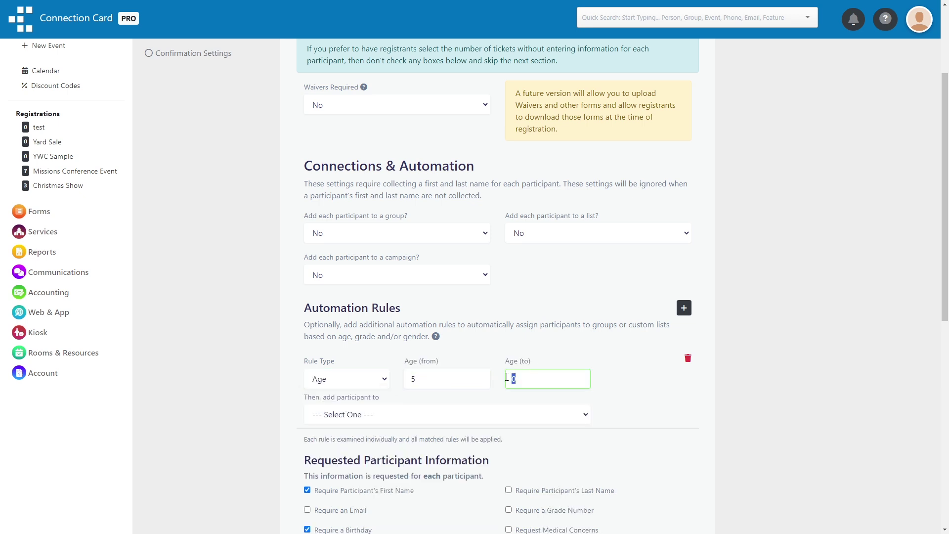
{"action": "type", "text": "18"}
Send matched participants to the Children group and save the participant settings
{"action": "scroll", "coordinate": [489, 375], "scroll_direction": "down", "scroll_amount": 1}
{"action": "left_click", "coordinate": [489, 366]}
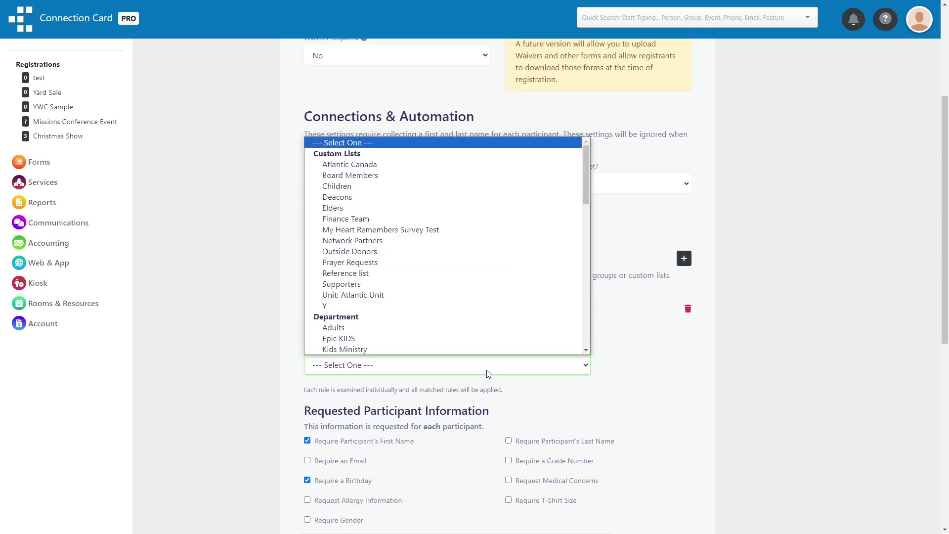
{"action": "key", "text": "Escape"}
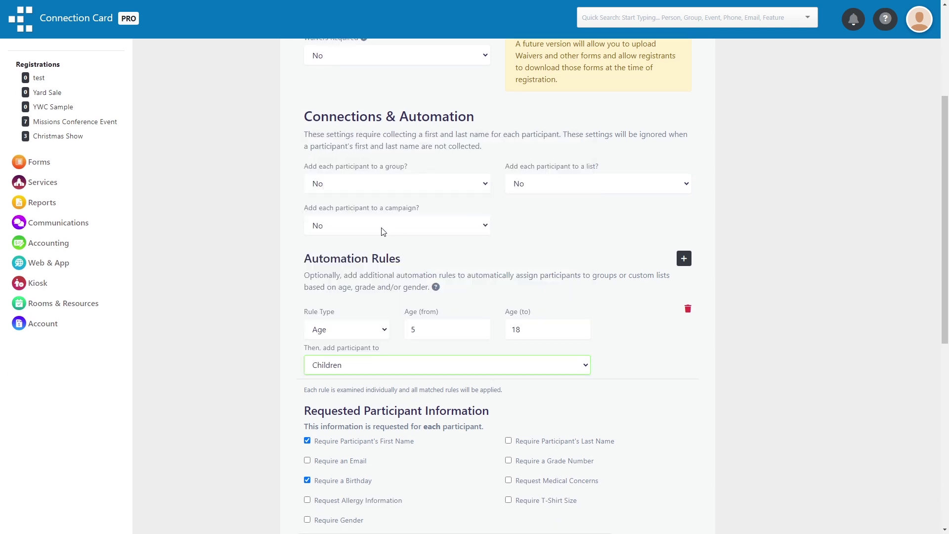
{"action": "scroll", "coordinate": [272, 295], "scroll_direction": "down", "scroll_amount": 6}
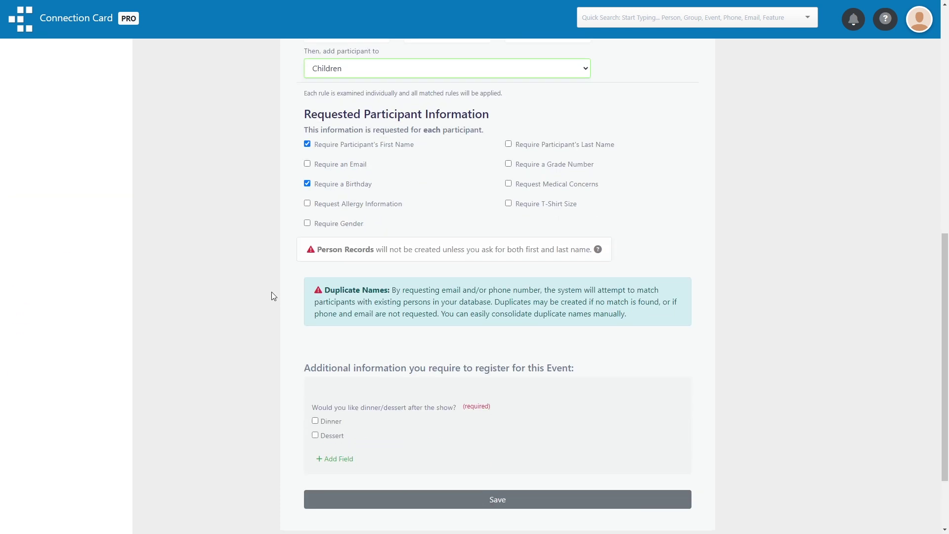
{"action": "scroll", "coordinate": [350, 367], "scroll_direction": "down", "scroll_amount": 2}
{"action": "left_click", "coordinate": [344, 401]}
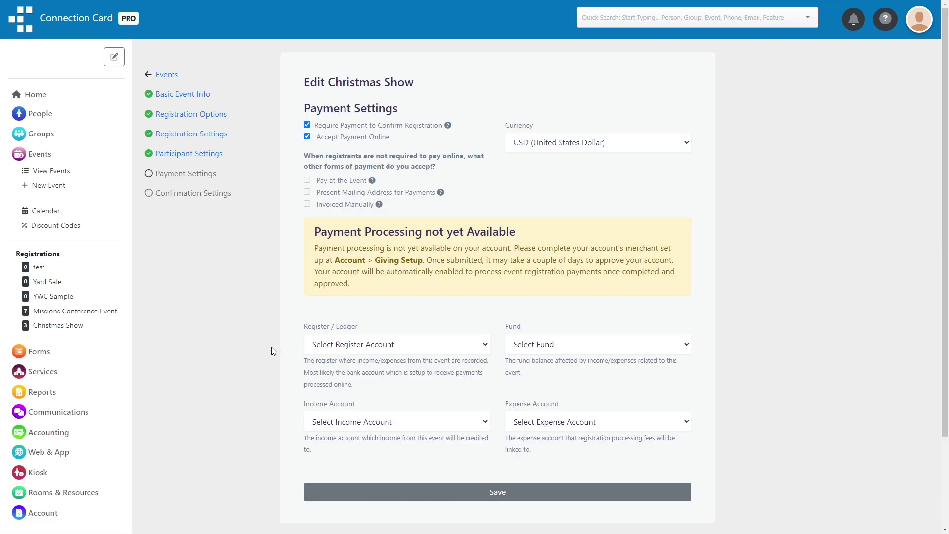
Record payments to 1000 - Chequing under the 3000 - General Fund
{"action": "left_click", "coordinate": [385, 342]}
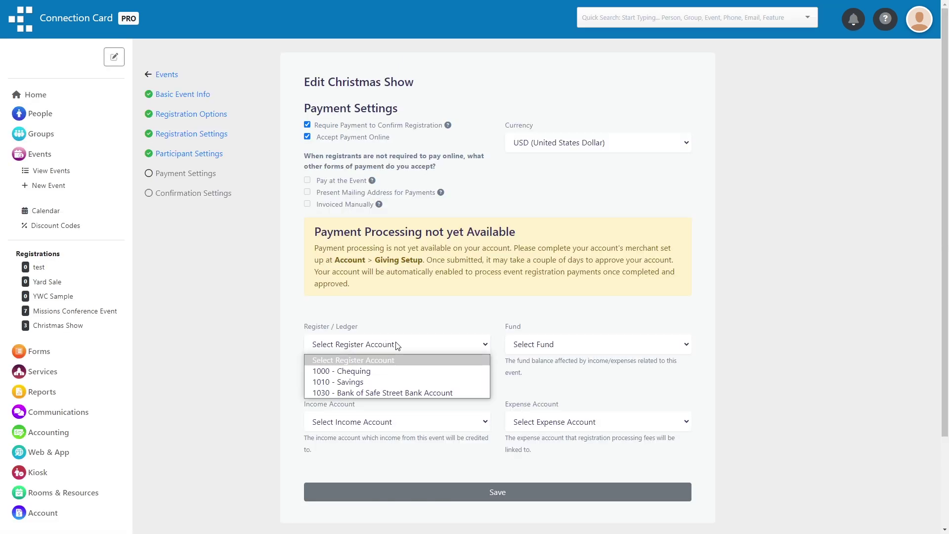
{"action": "left_click", "coordinate": [381, 372]}
{"action": "left_click", "coordinate": [549, 344]}
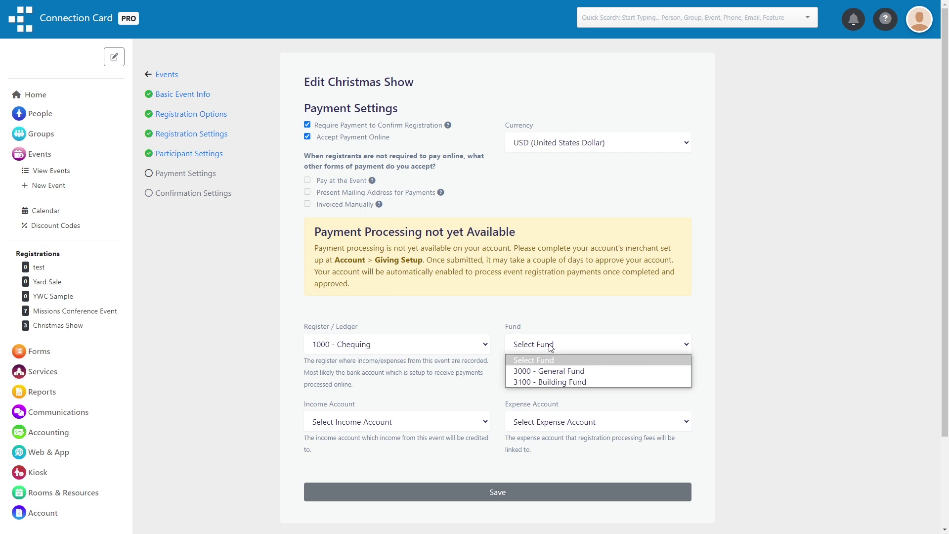
{"action": "left_click", "coordinate": [546, 369]}
Use 4000 - Contributions Income for income and 5600 - Fundraising Fees for fees
{"action": "left_click", "coordinate": [404, 420]}
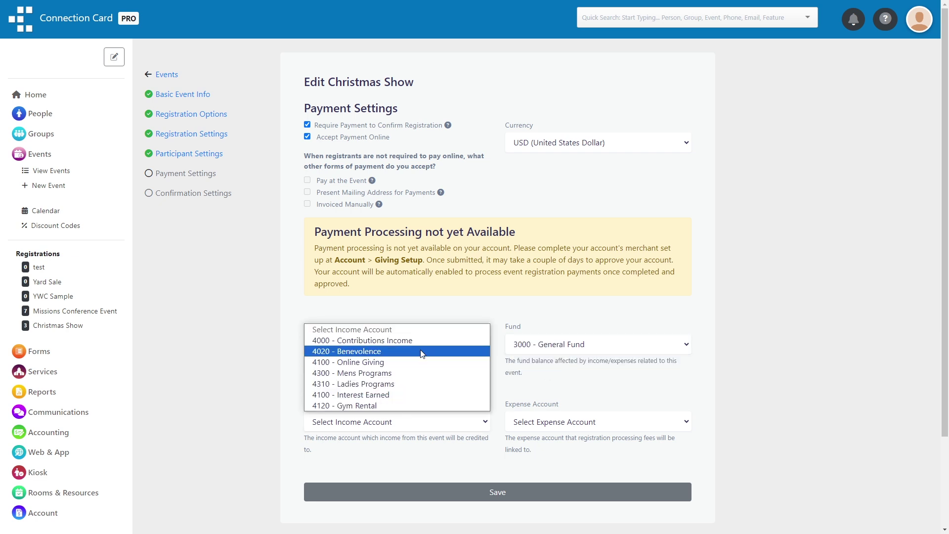
{"action": "left_click", "coordinate": [432, 344]}
{"action": "left_click", "coordinate": [588, 420]}
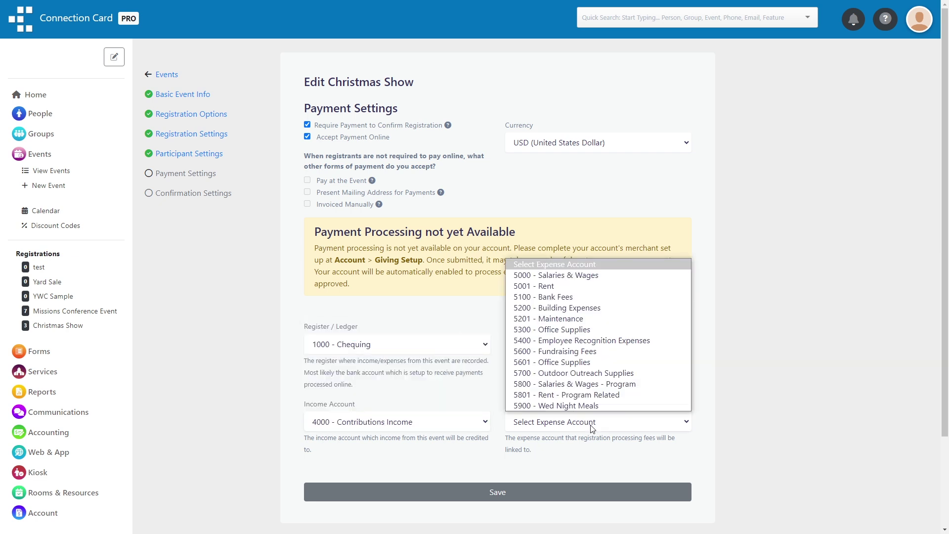
{"action": "left_click", "coordinate": [593, 352]}
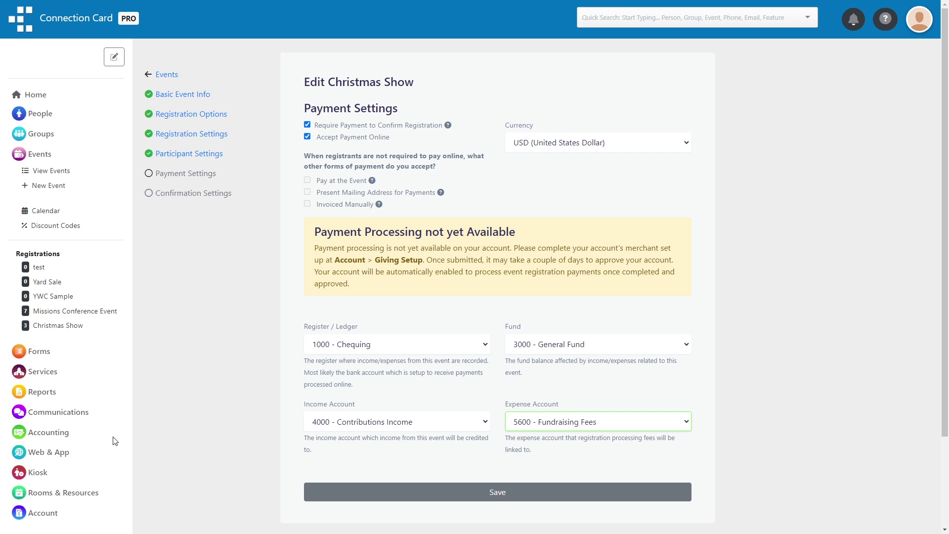
Look over the account and accounting pages in the sidebar, then save the payment settings
{"action": "scroll", "coordinate": [53, 419], "scroll_direction": "down", "scroll_amount": 2}
{"action": "left_click", "coordinate": [52, 419]}
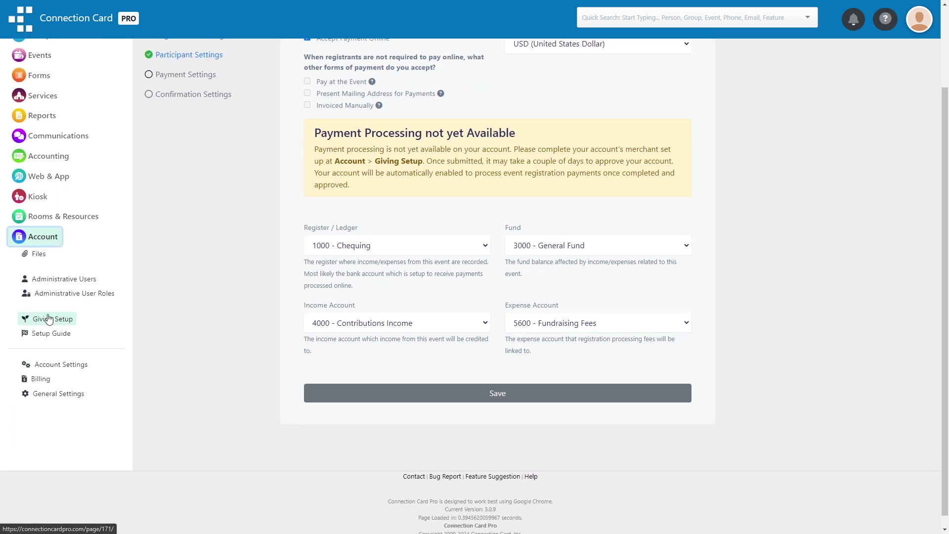
{"action": "left_click", "coordinate": [65, 157]}
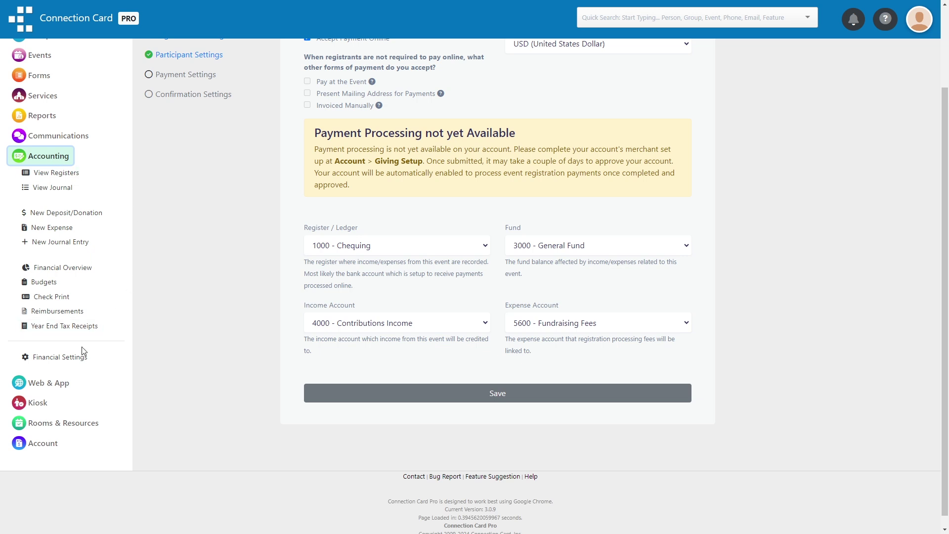
{"action": "left_click", "coordinate": [59, 156]}
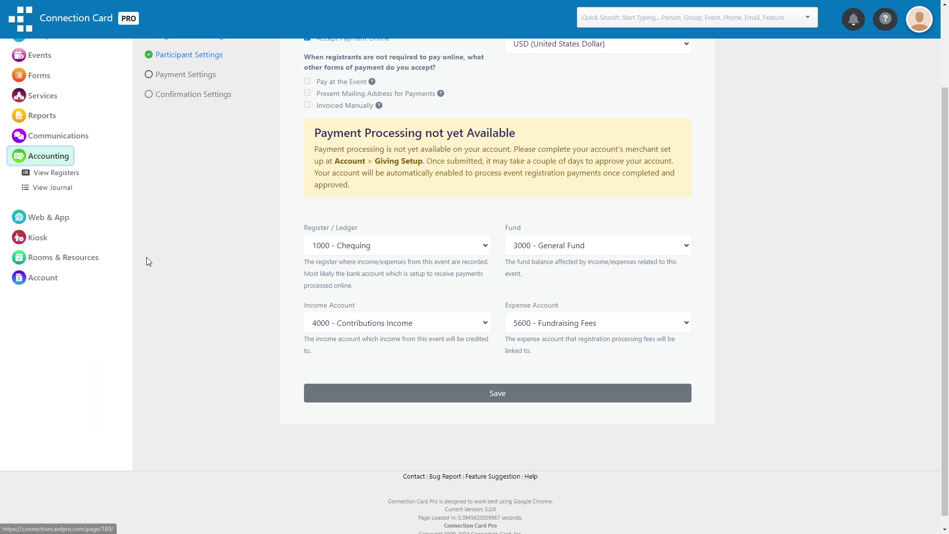
{"action": "scroll", "coordinate": [185, 342], "scroll_direction": "up", "scroll_amount": 1}
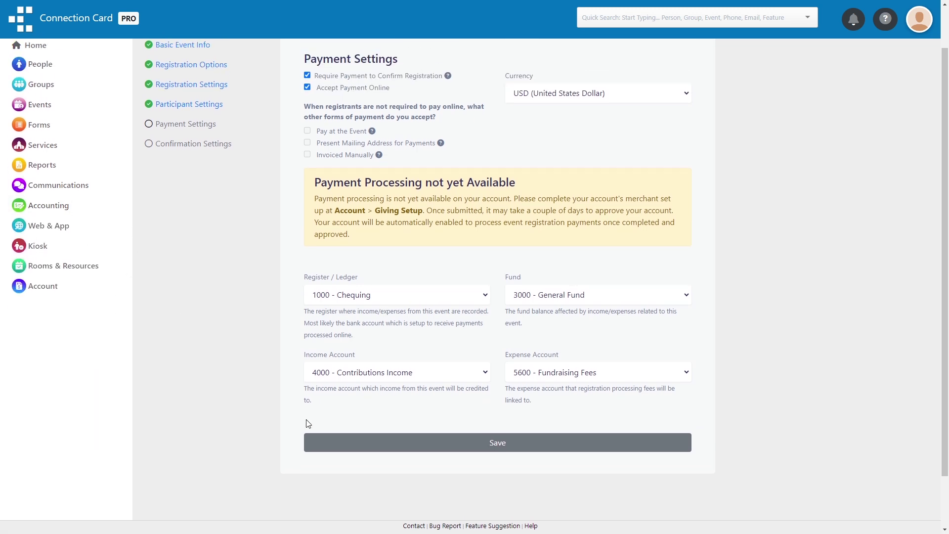
{"action": "left_click", "coordinate": [378, 446]}
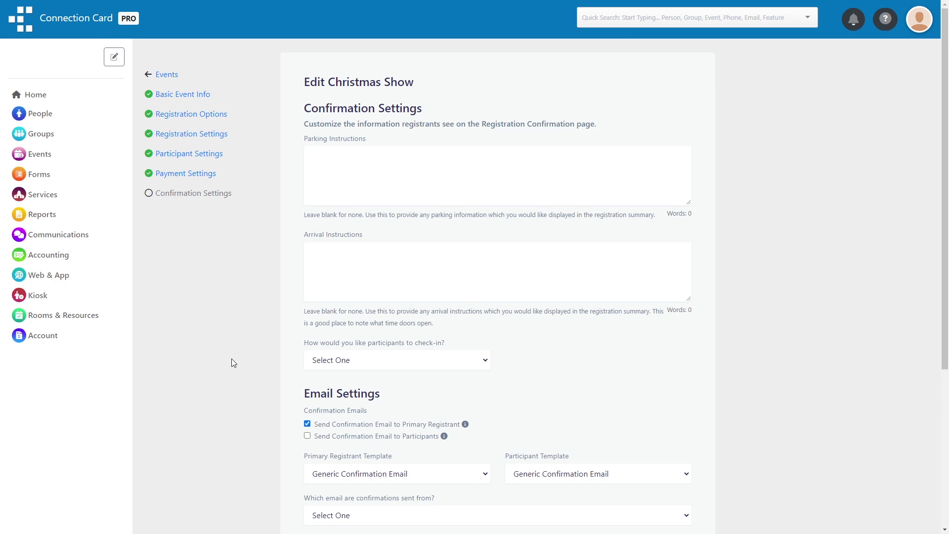
Email confirmations to participants, require no check-in, send from the admin address, and save the event
{"action": "scroll", "coordinate": [231, 358], "scroll_direction": "down", "scroll_amount": 5}
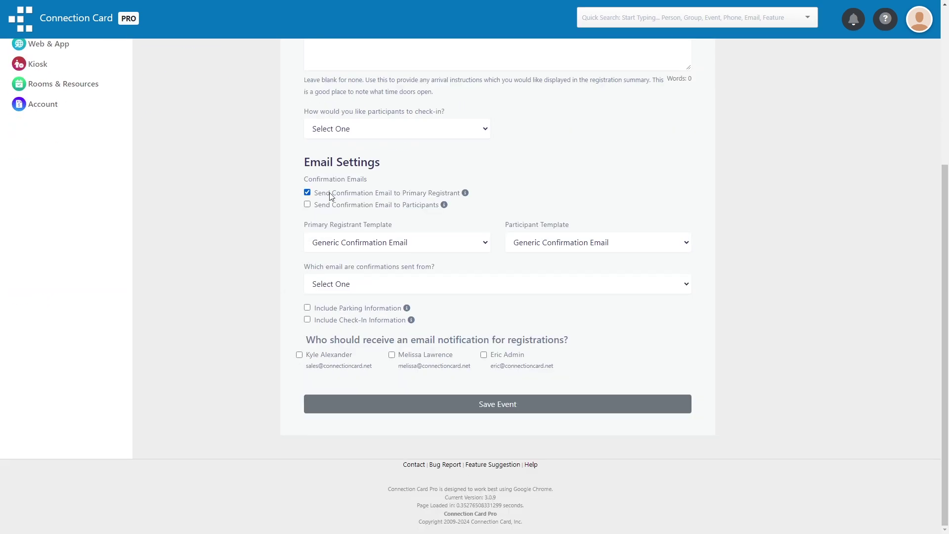
{"action": "left_click", "coordinate": [334, 205]}
{"action": "left_click", "coordinate": [388, 129]}
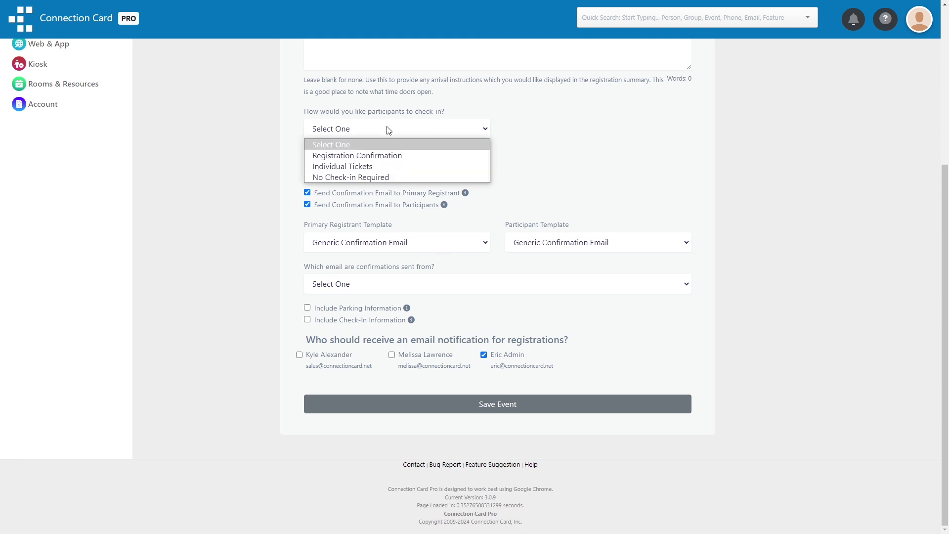
{"action": "left_click", "coordinate": [375, 177]}
{"action": "left_click", "coordinate": [386, 283]}
{"action": "left_click", "coordinate": [385, 307]}
{"action": "left_click", "coordinate": [385, 405]}
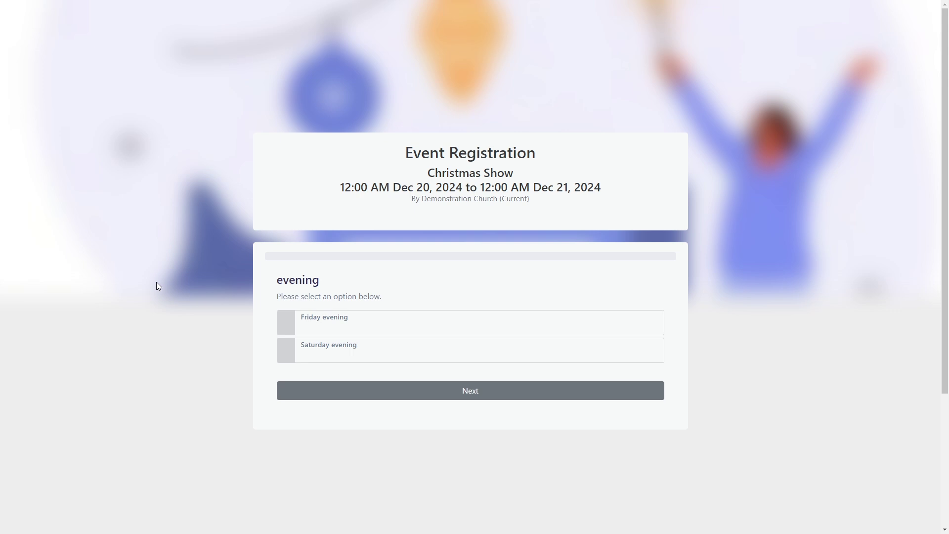
Choose the Friday evening showing at the 8:30 timeslot
{"action": "left_click", "coordinate": [398, 325]}
{"action": "left_click", "coordinate": [394, 391]}
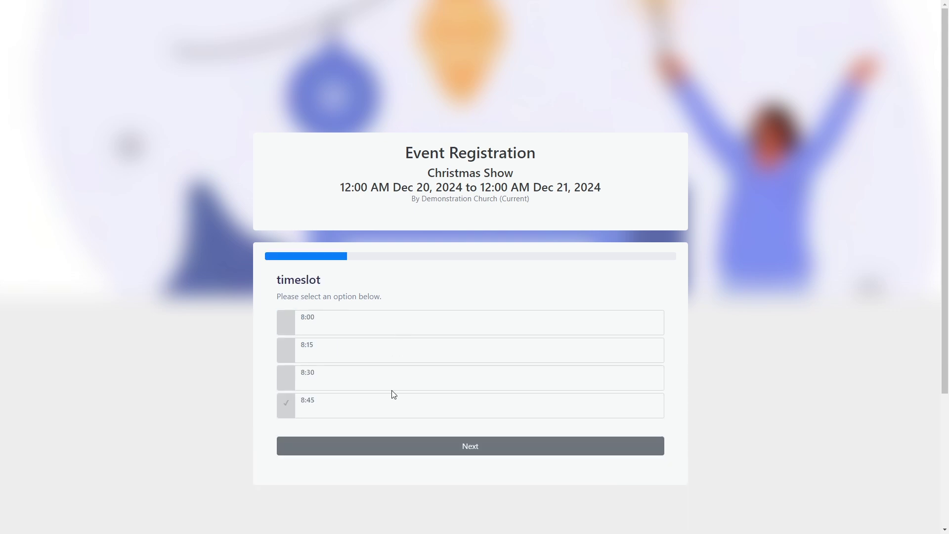
{"action": "left_click", "coordinate": [389, 374]}
{"action": "left_click", "coordinate": [385, 445]}
Fill in the registrant's first name, last name, e-mail and phone number
{"action": "left_click", "coordinate": [370, 328]}
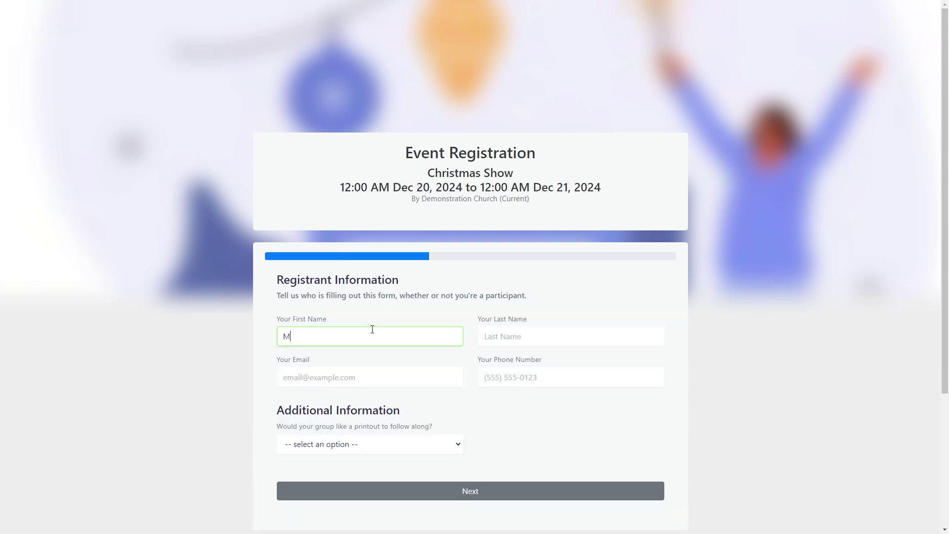
{"action": "key", "text": "Tab"}
{"action": "left_click", "coordinate": [345, 368]}
{"action": "type", "text": "martha@example.com"}
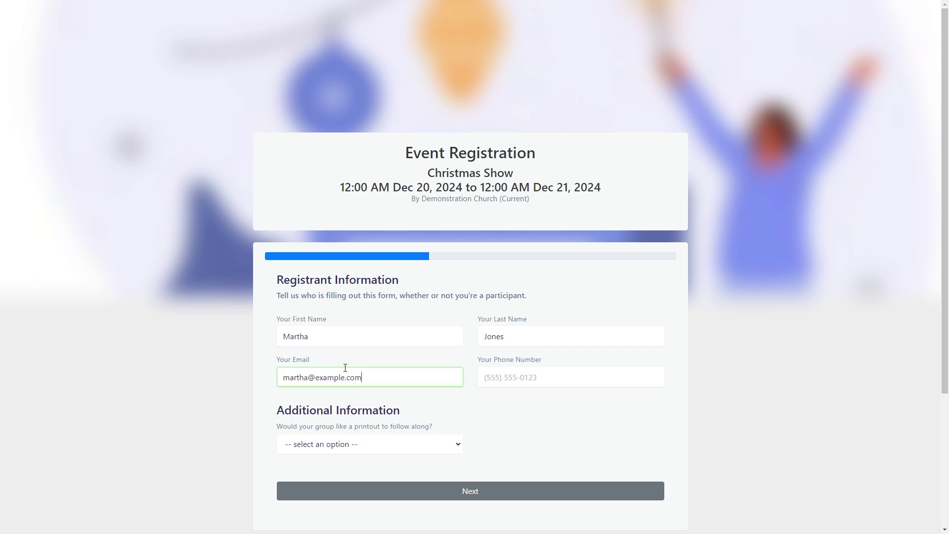
{"action": "key", "text": "Tab"}
{"action": "type", "text": "5555551234"}
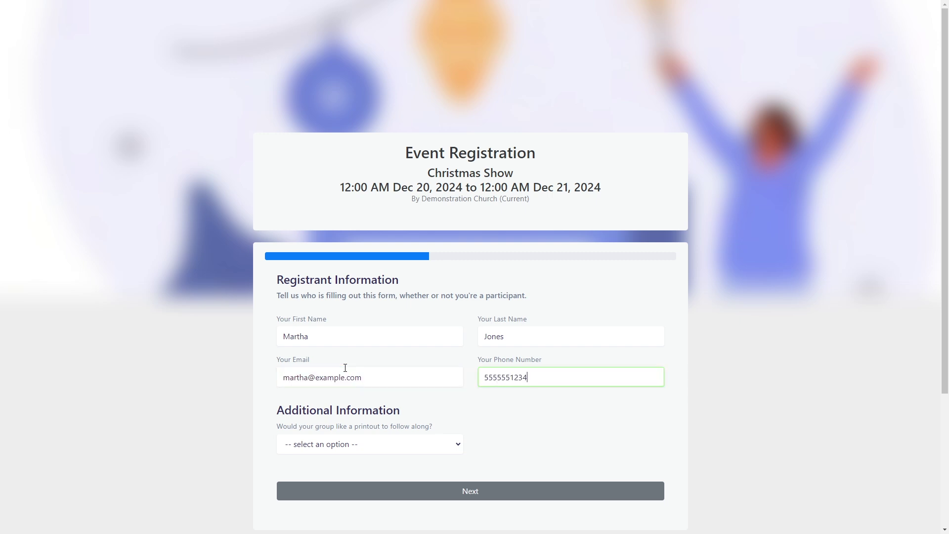
Answer yes to the printout question and continue to the participants step
{"action": "scroll", "coordinate": [345, 368], "scroll_direction": "down", "scroll_amount": 1}
{"action": "left_click", "coordinate": [325, 444]}
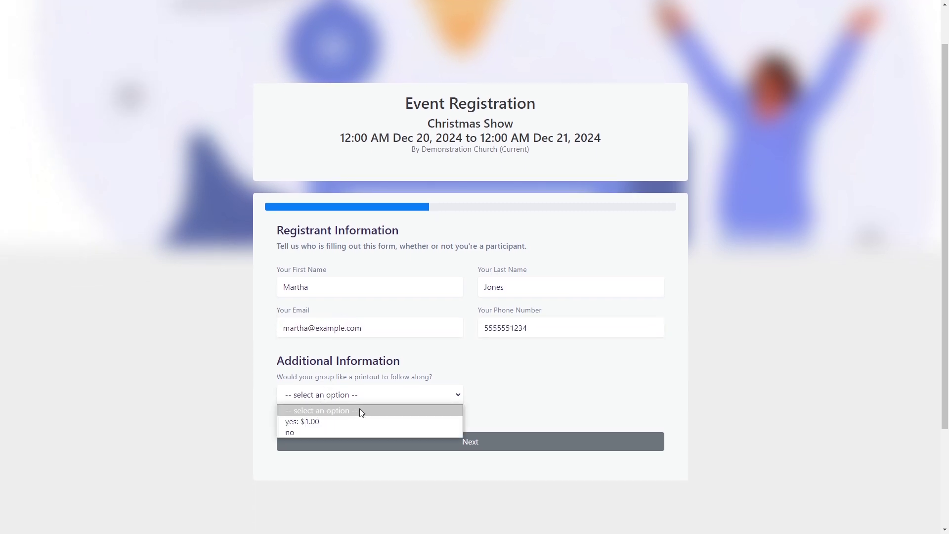
{"action": "left_click", "coordinate": [356, 422]}
{"action": "left_click", "coordinate": [417, 440]}
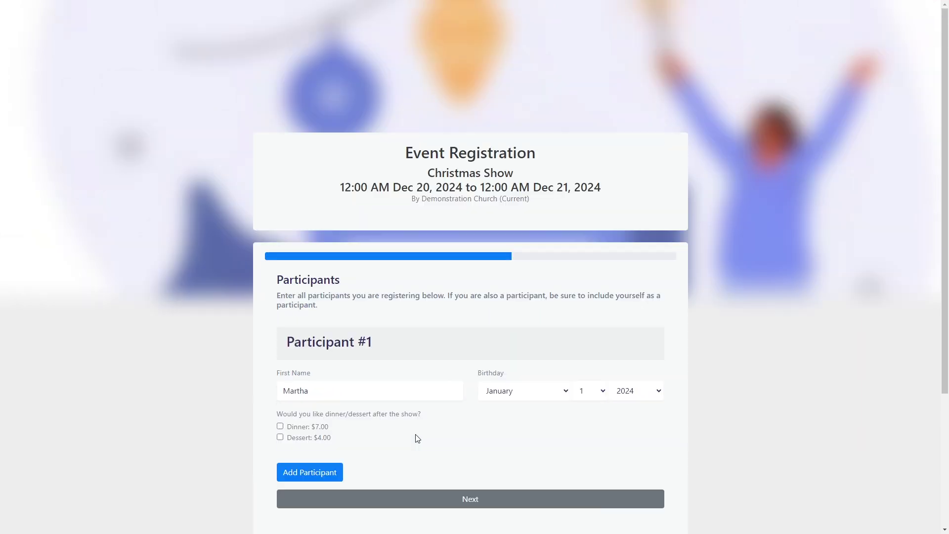
Give the first participant an October 17, 1958 birthday with dinner and dessert
{"action": "left_click", "coordinate": [539, 390]}
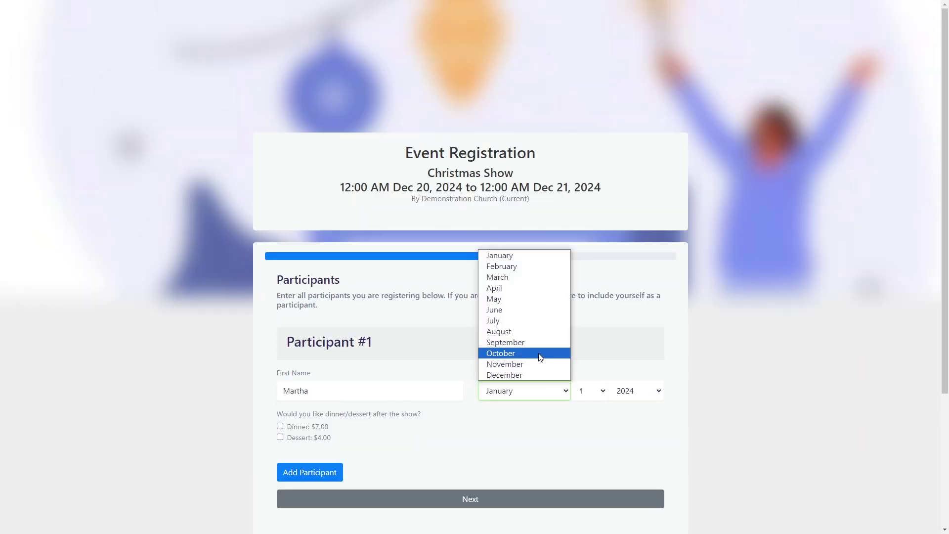
{"action": "left_click", "coordinate": [540, 355]}
{"action": "left_click", "coordinate": [589, 391]}
{"action": "left_click", "coordinate": [588, 341]}
{"action": "left_click", "coordinate": [623, 390]}
{"action": "scroll", "coordinate": [636, 296], "scroll_direction": "down", "scroll_amount": 14}
{"action": "left_click", "coordinate": [631, 198]}
{"action": "scroll", "coordinate": [491, 303], "scroll_direction": "down", "scroll_amount": 1}
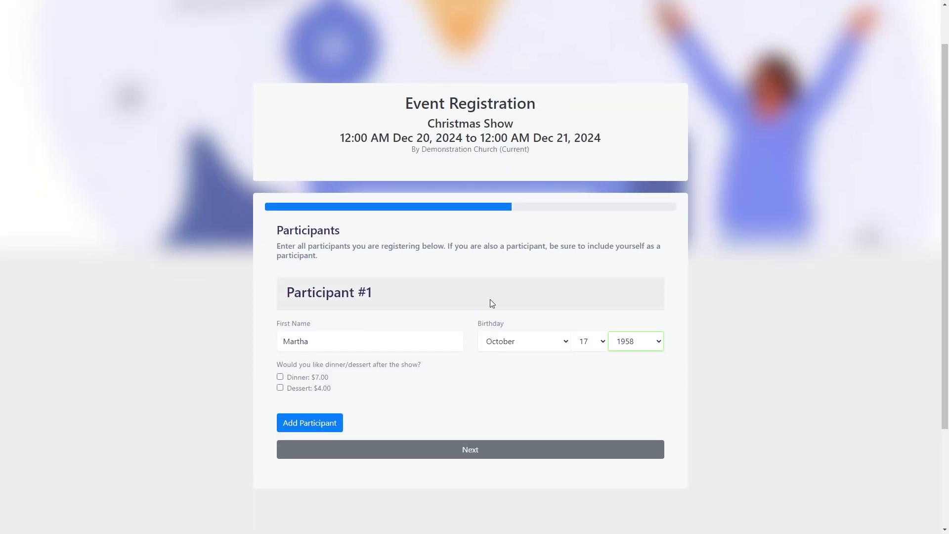
{"action": "left_click", "coordinate": [280, 376]}
{"action": "left_click", "coordinate": [314, 391]}
{"action": "scroll", "coordinate": [324, 360], "scroll_direction": "down", "scroll_amount": 2}
Add a second participant born April 4, 2020, with dessert
{"action": "left_click", "coordinate": [333, 326]}
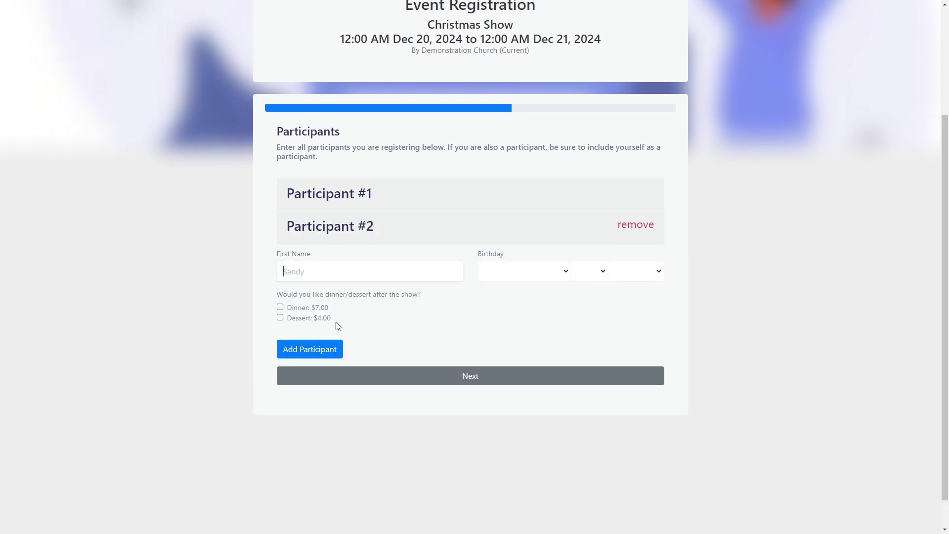
{"action": "type", "text": "Billy"}
{"action": "left_click", "coordinate": [517, 271]}
{"action": "left_click", "coordinate": [498, 320]}
{"action": "left_click", "coordinate": [589, 270]}
{"action": "left_click", "coordinate": [588, 319]}
{"action": "left_click", "coordinate": [642, 271]}
{"action": "left_click", "coordinate": [641, 333]}
{"action": "left_click", "coordinate": [310, 319]}
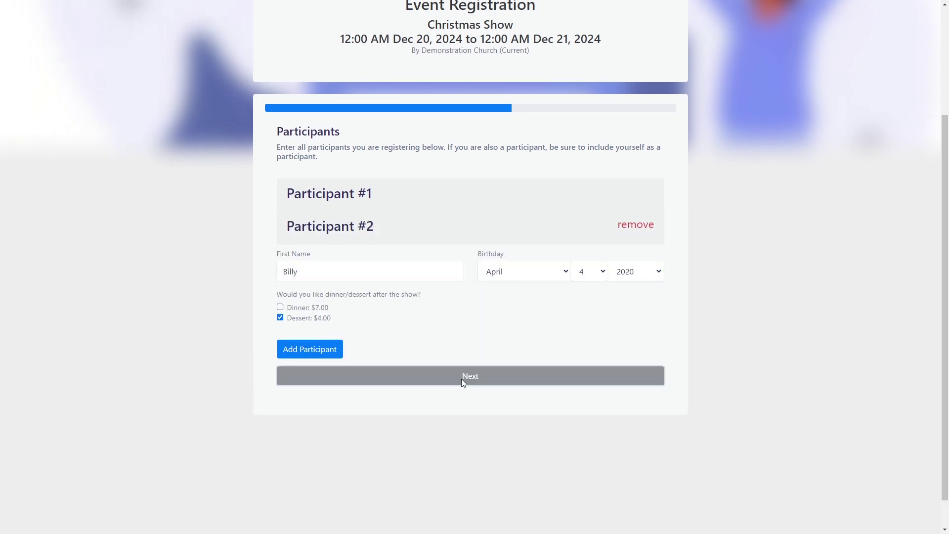
Fix the under-5 age error by changing the second participant's birth year to 2015
{"action": "left_click", "coordinate": [462, 379]}
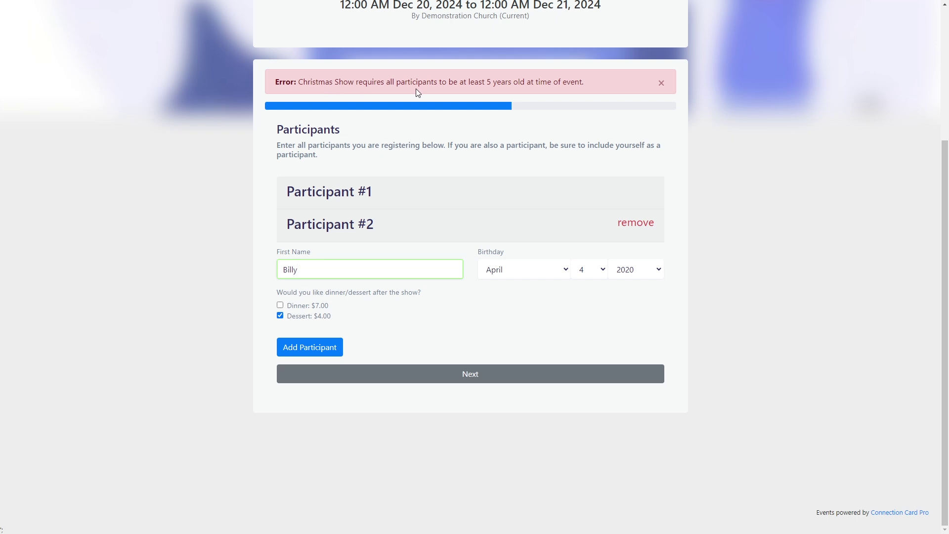
{"action": "left_click", "coordinate": [638, 272]}
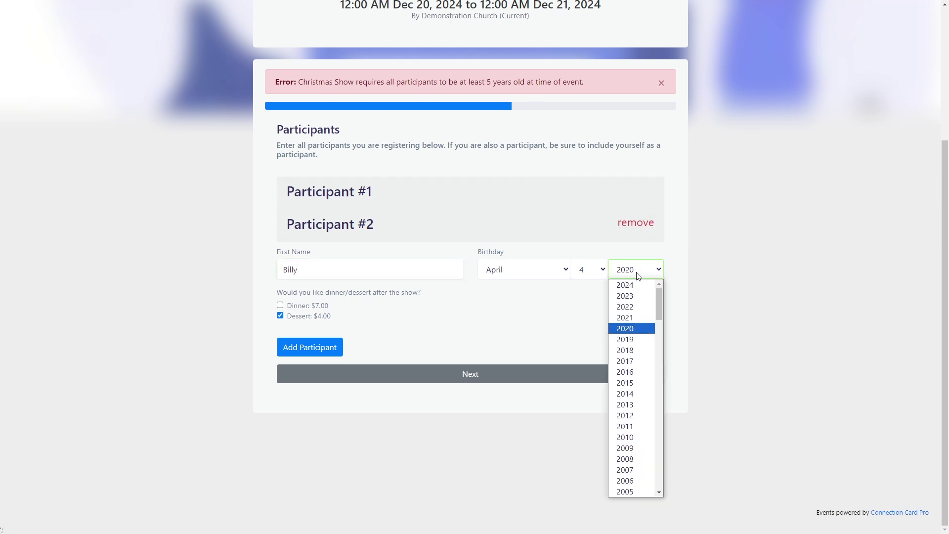
{"action": "left_click", "coordinate": [639, 383]}
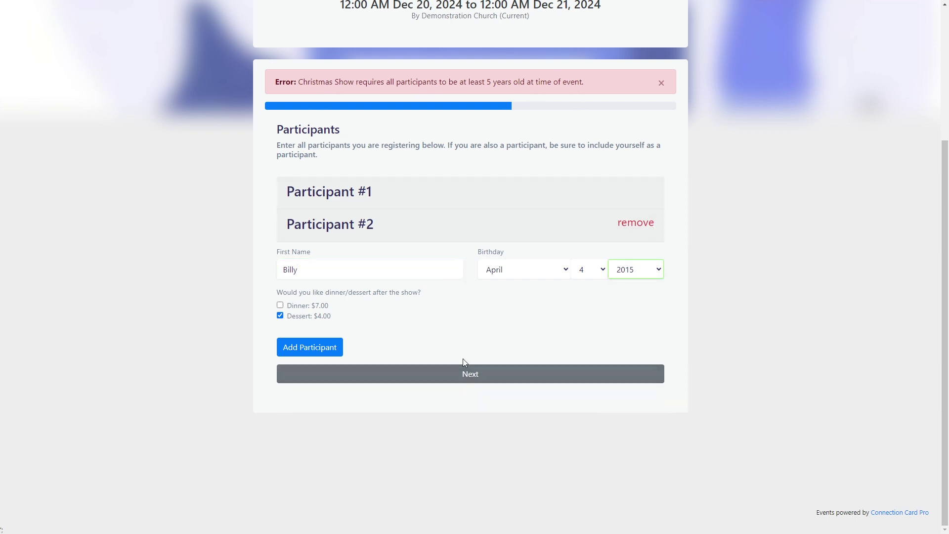
{"action": "left_click", "coordinate": [437, 373]}
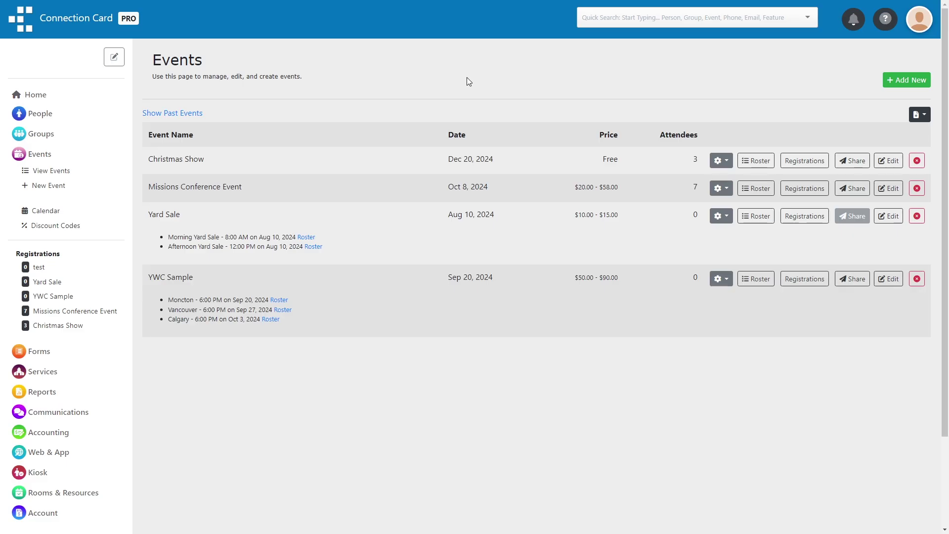
Upload christmasshow.jpeg as the Christmas Show's event image and save the basic info
{"action": "left_click", "coordinate": [885, 162]}
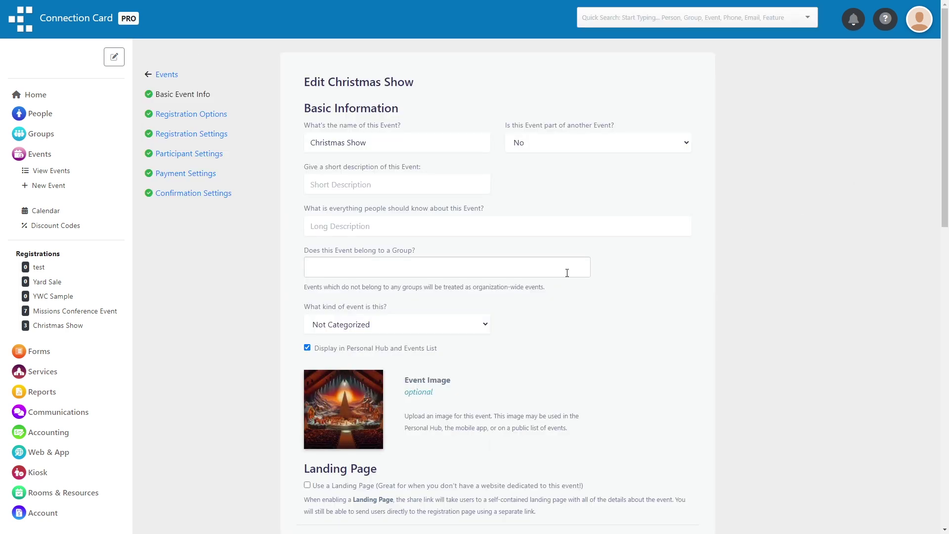
{"action": "left_click", "coordinate": [345, 378]}
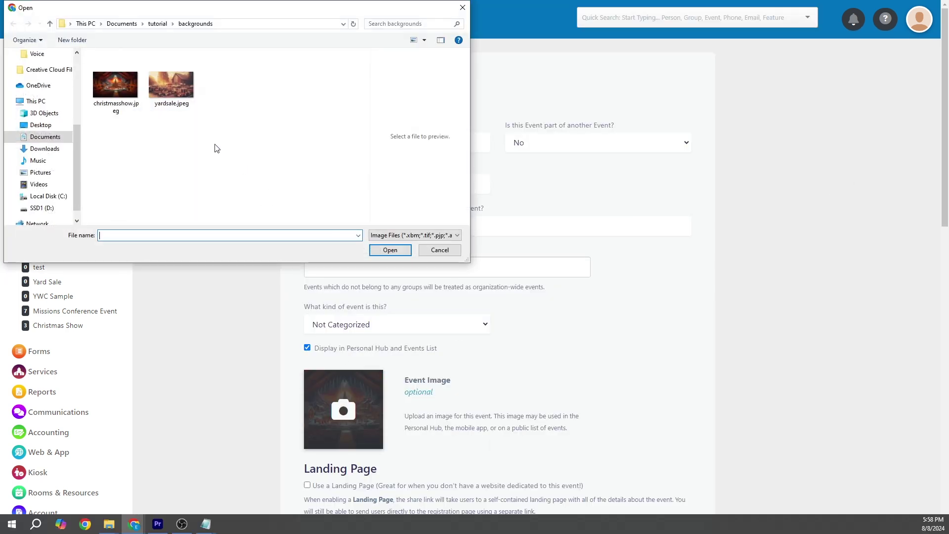
{"action": "double_click", "coordinate": [113, 94]}
{"action": "scroll", "coordinate": [187, 259], "scroll_direction": "down", "scroll_amount": 5}
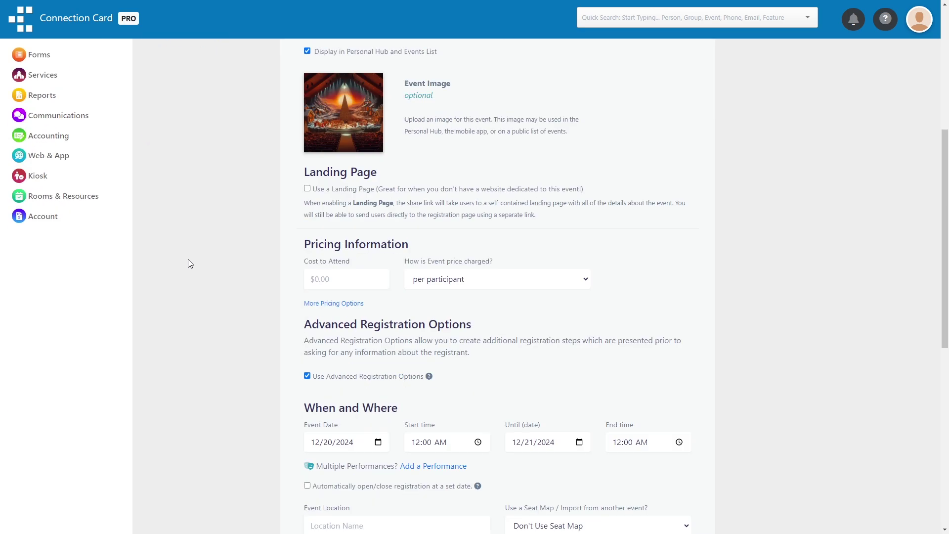
{"action": "scroll", "coordinate": [188, 259], "scroll_direction": "down", "scroll_amount": 9}
{"action": "left_click", "coordinate": [399, 404]}
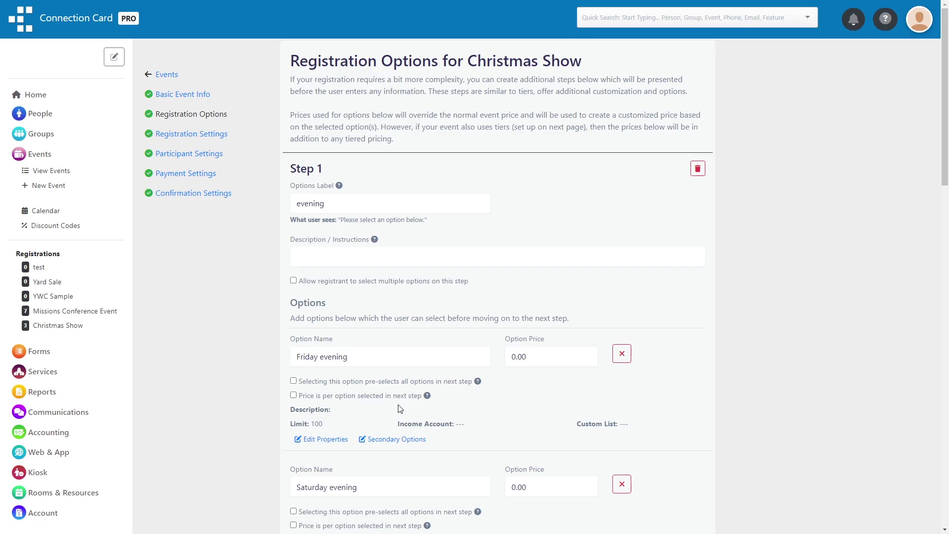
Set the registration page background colour to red, save, and return to Events
{"action": "left_click", "coordinate": [221, 141]}
{"action": "scroll", "coordinate": [293, 213], "scroll_direction": "down", "scroll_amount": 10}
{"action": "left_click", "coordinate": [580, 230]}
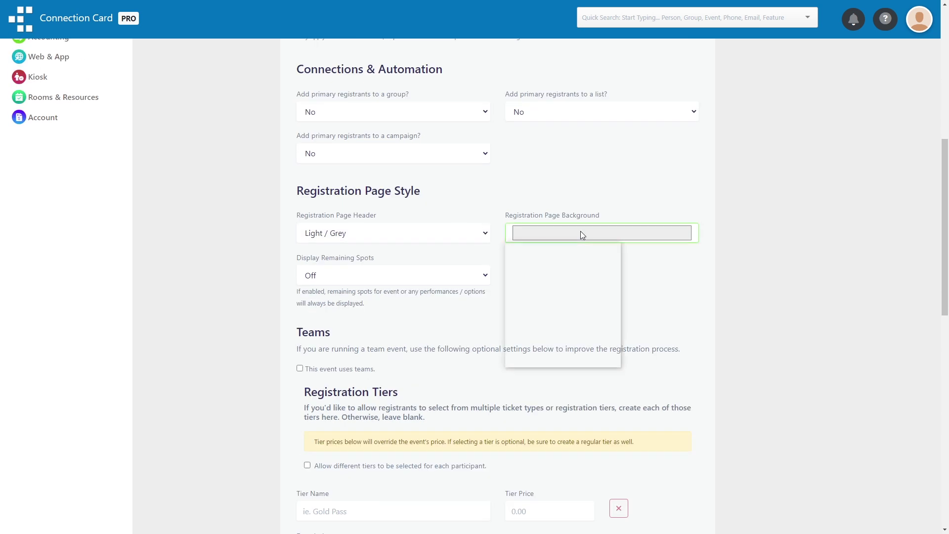
{"action": "left_click", "coordinate": [618, 254]}
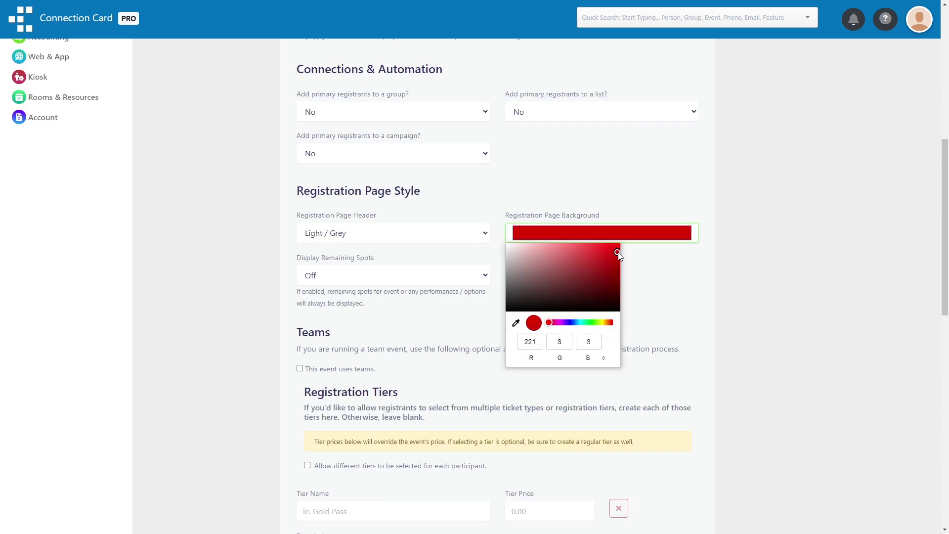
{"action": "left_click", "coordinate": [757, 259]}
{"action": "scroll", "coordinate": [642, 345], "scroll_direction": "down", "scroll_amount": 10}
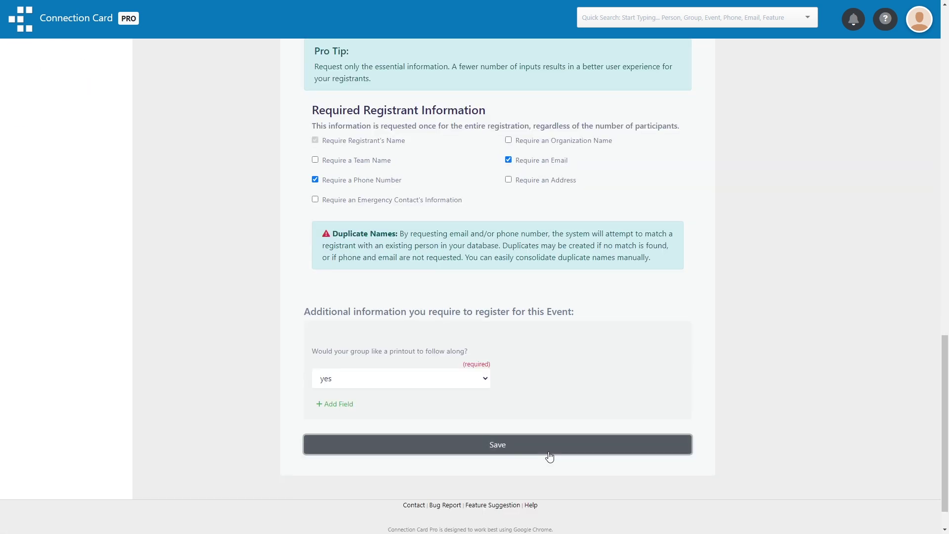
{"action": "left_click", "coordinate": [546, 447]}
{"action": "left_click", "coordinate": [170, 74]}
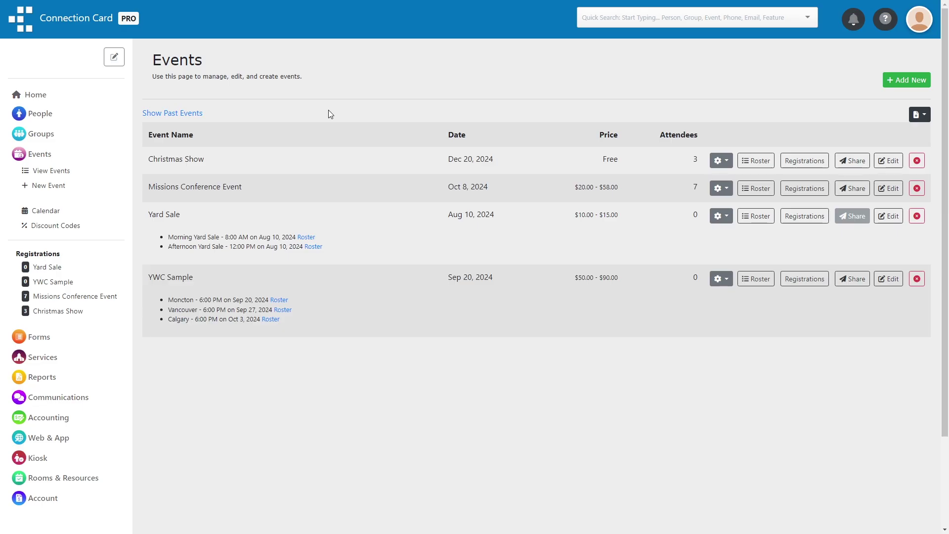
Start a new discount code named '50% off' with code 50OFF and 10 maximum uses
{"action": "left_click", "coordinate": [49, 226]}
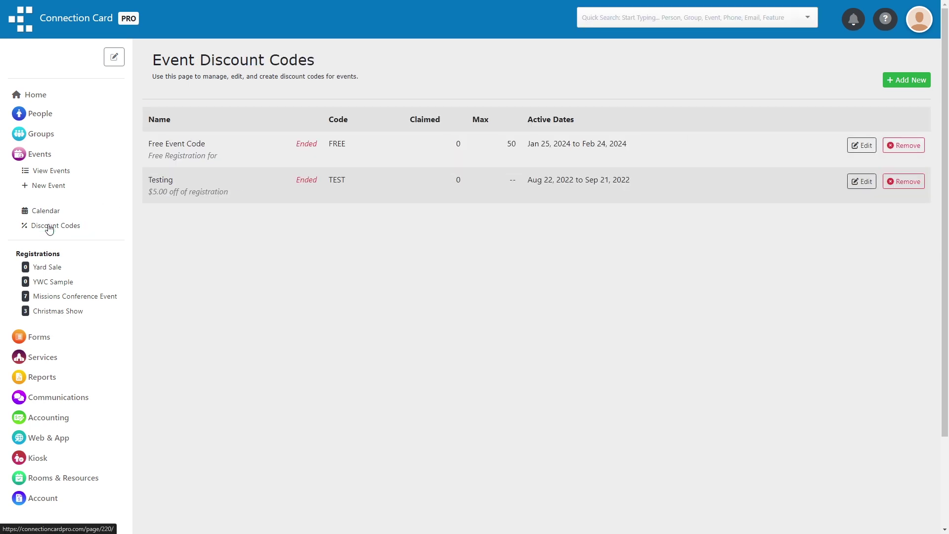
{"action": "left_click", "coordinate": [906, 80]}
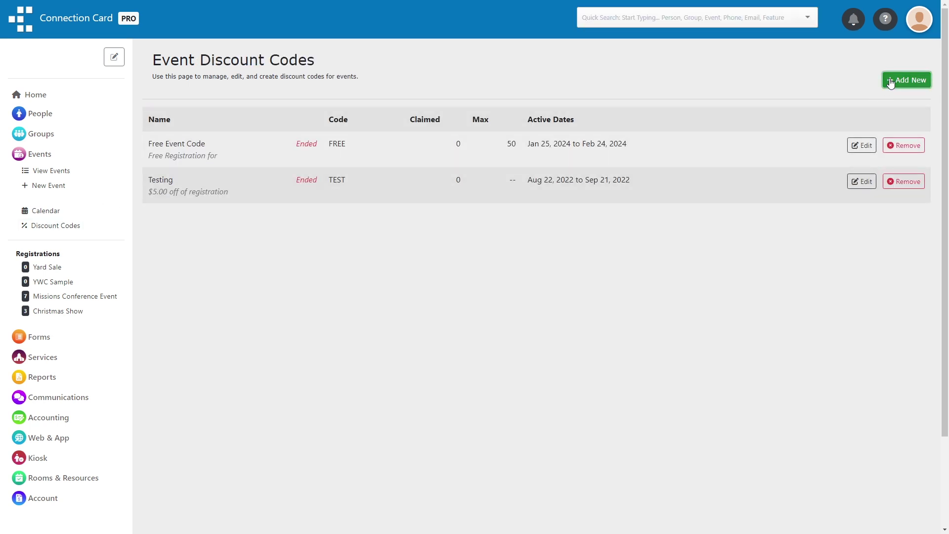
{"action": "type", "text": "50% off"}
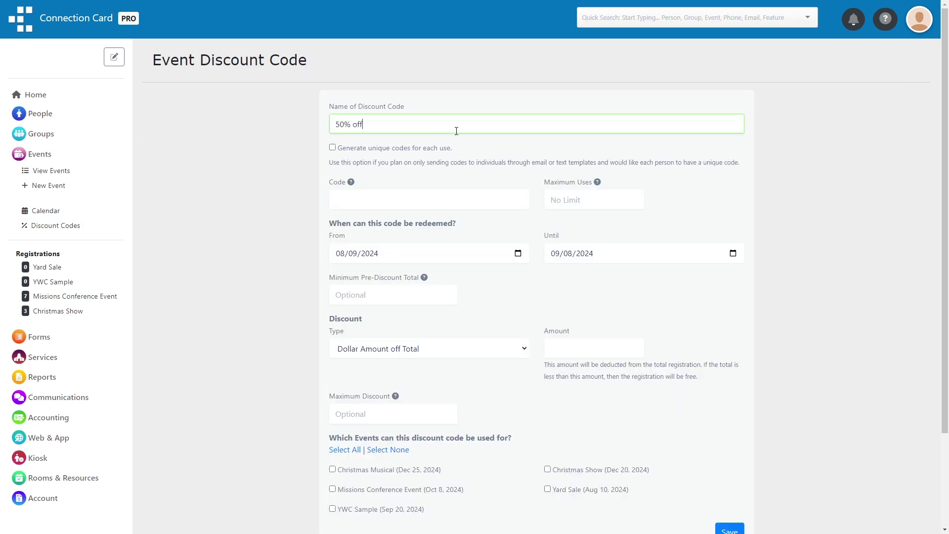
{"action": "left_click", "coordinate": [423, 200]}
{"action": "type", "text": "50OFF"}
{"action": "left_click", "coordinate": [595, 200]}
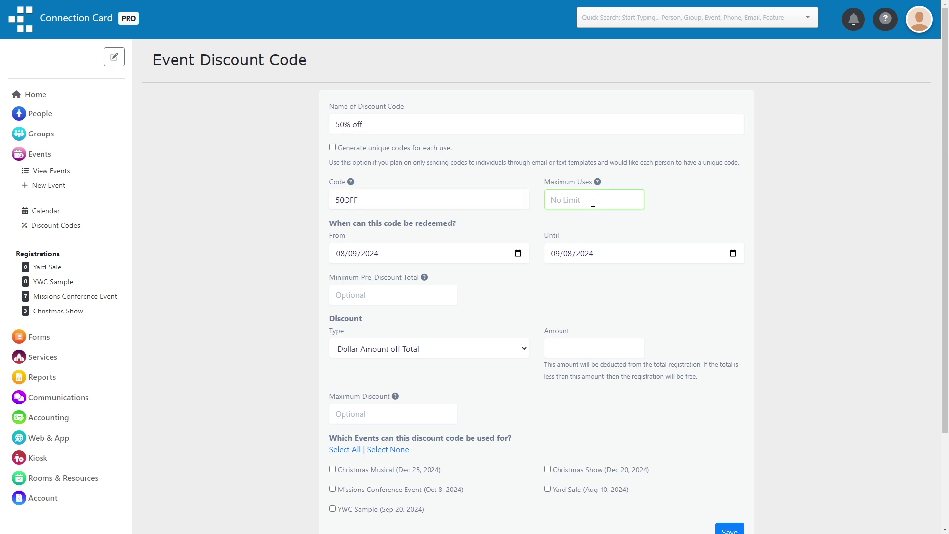
{"action": "type", "text": "10"}
Make it 50% off the total until December 31, 2024 for the Christmas Show, and save
{"action": "left_click", "coordinate": [734, 253]}
{"action": "scroll", "coordinate": [593, 341], "scroll_direction": "down", "scroll_amount": 3}
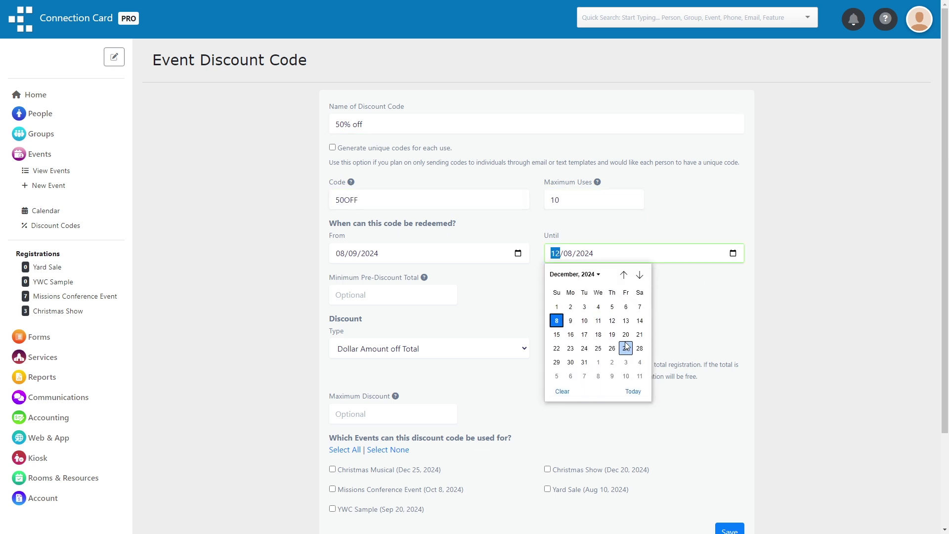
{"action": "left_click", "coordinate": [586, 362]}
{"action": "scroll", "coordinate": [303, 315], "scroll_direction": "down", "scroll_amount": 1}
{"action": "left_click", "coordinate": [362, 303]}
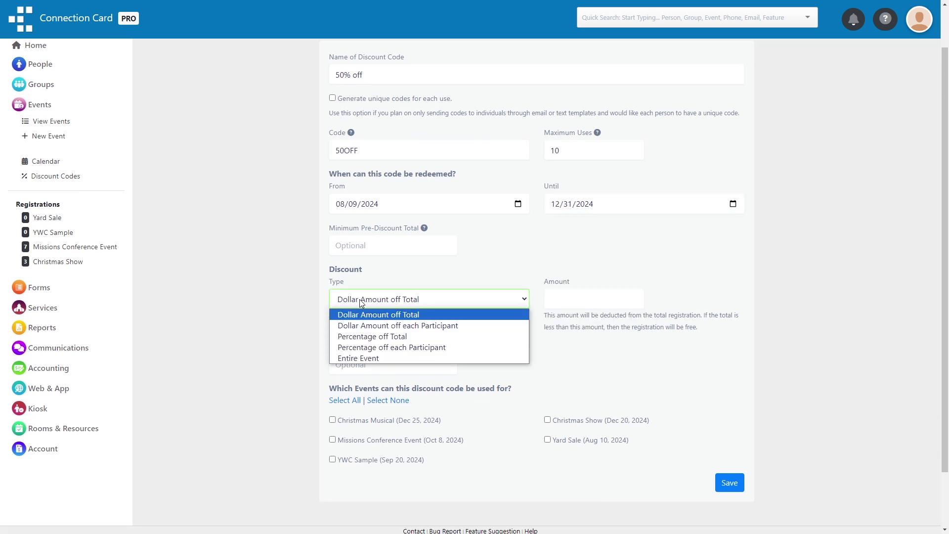
{"action": "left_click", "coordinate": [366, 325]}
{"action": "left_click", "coordinate": [576, 296]}
{"action": "type", "text": "50"}
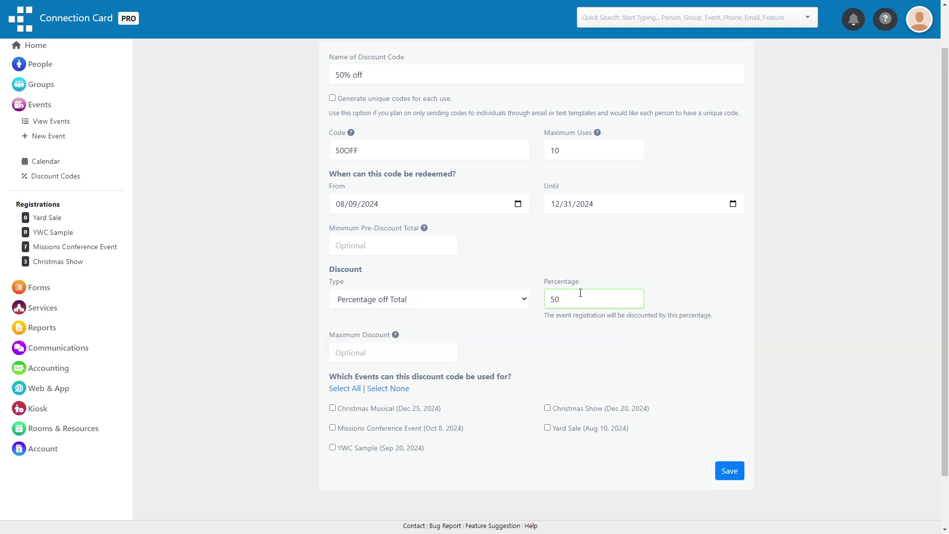
{"action": "scroll", "coordinate": [577, 296], "scroll_direction": "down", "scroll_amount": 1}
{"action": "left_click", "coordinate": [565, 359]}
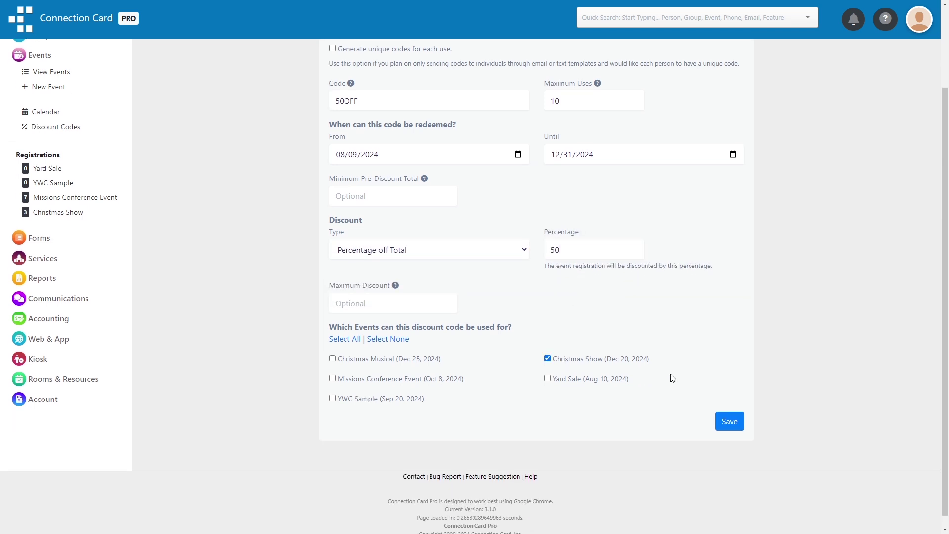
{"action": "left_click", "coordinate": [730, 421]}
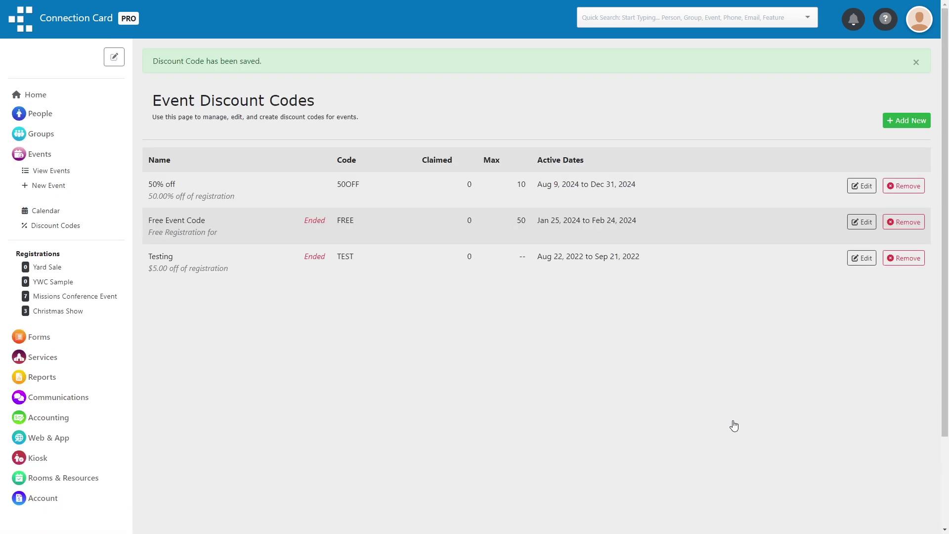